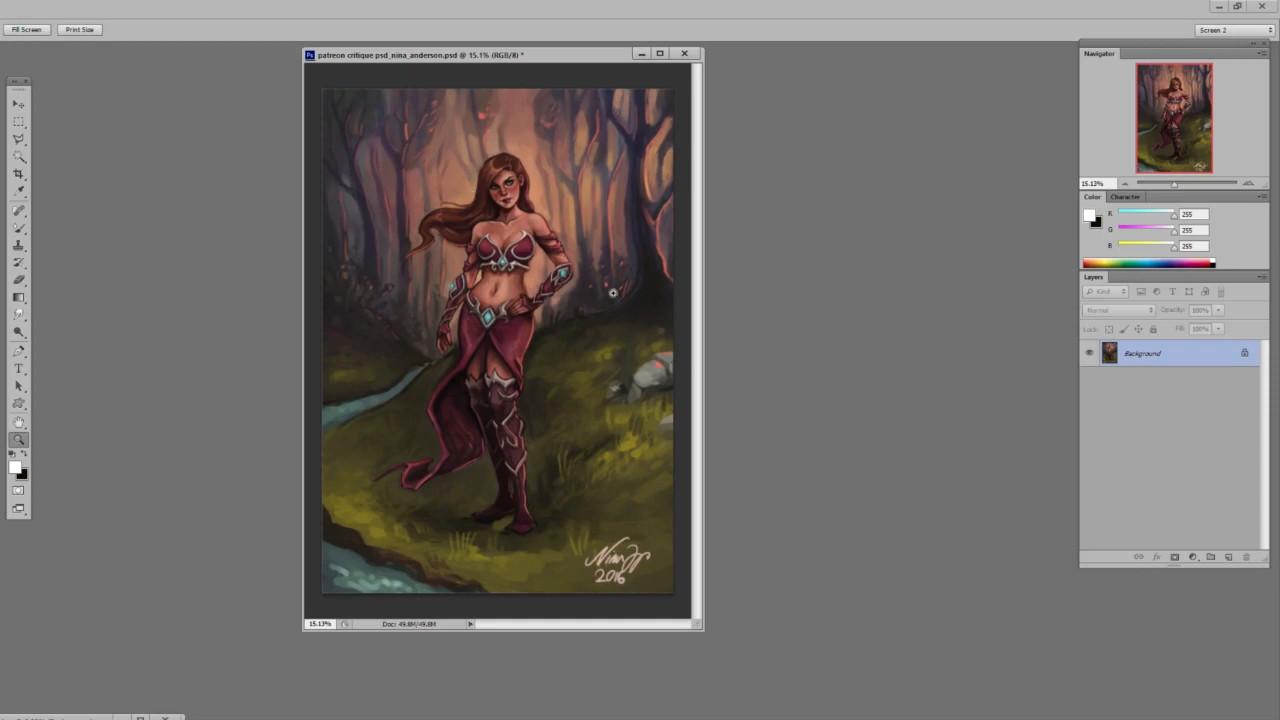
{"action": "left_click", "coordinate": [527, 232]}
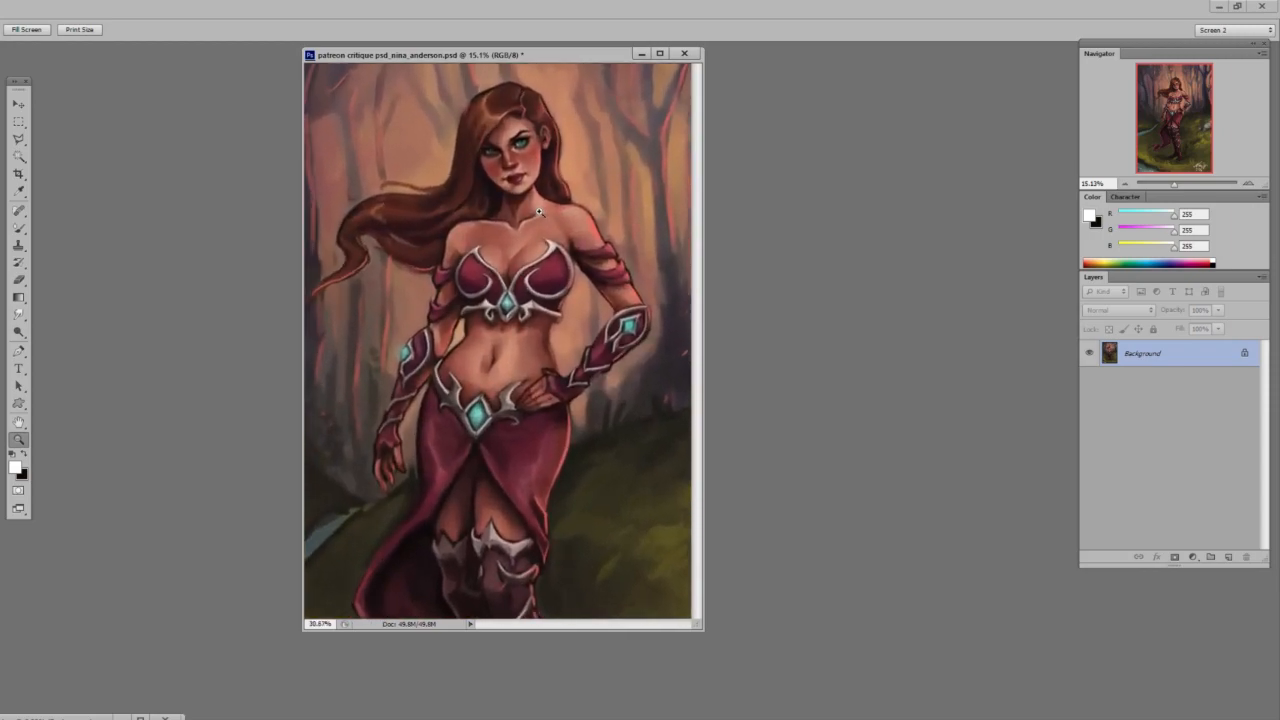
{"action": "left_click", "coordinate": [649, 285], "text": "alt"}
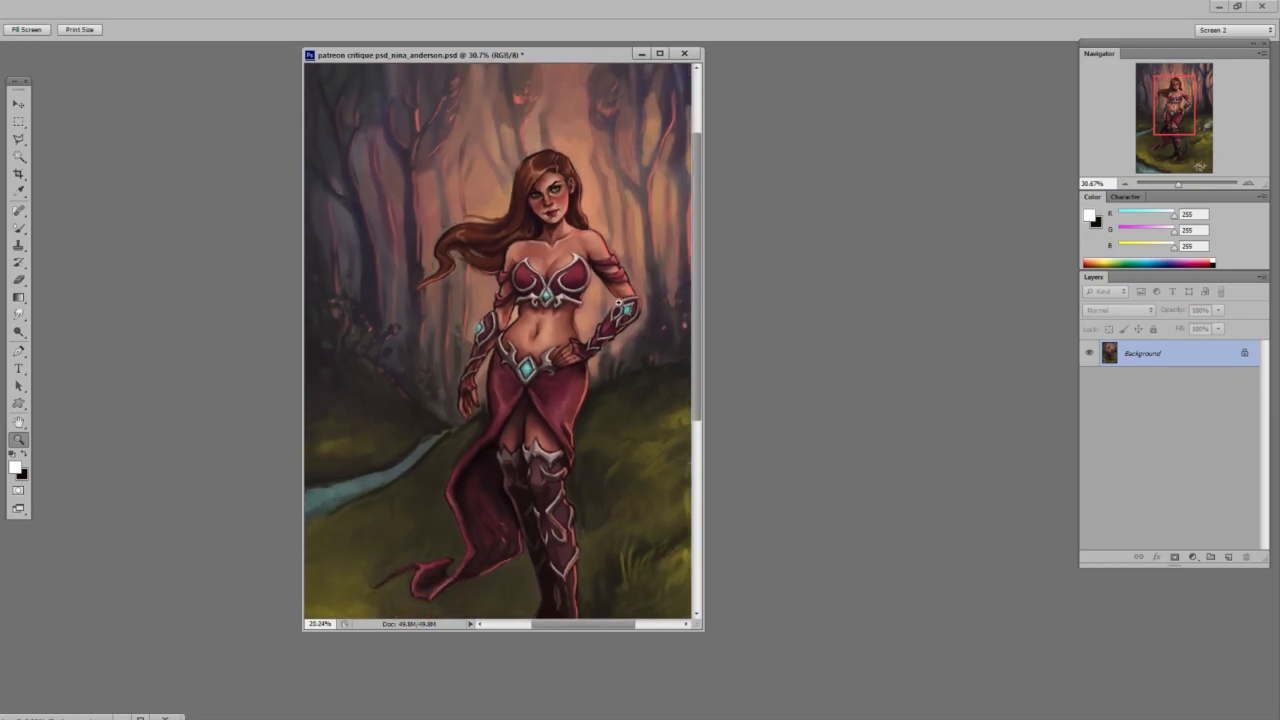
{"action": "left_click_drag", "start_coordinate": [605, 307], "coordinate": [598, 311]}
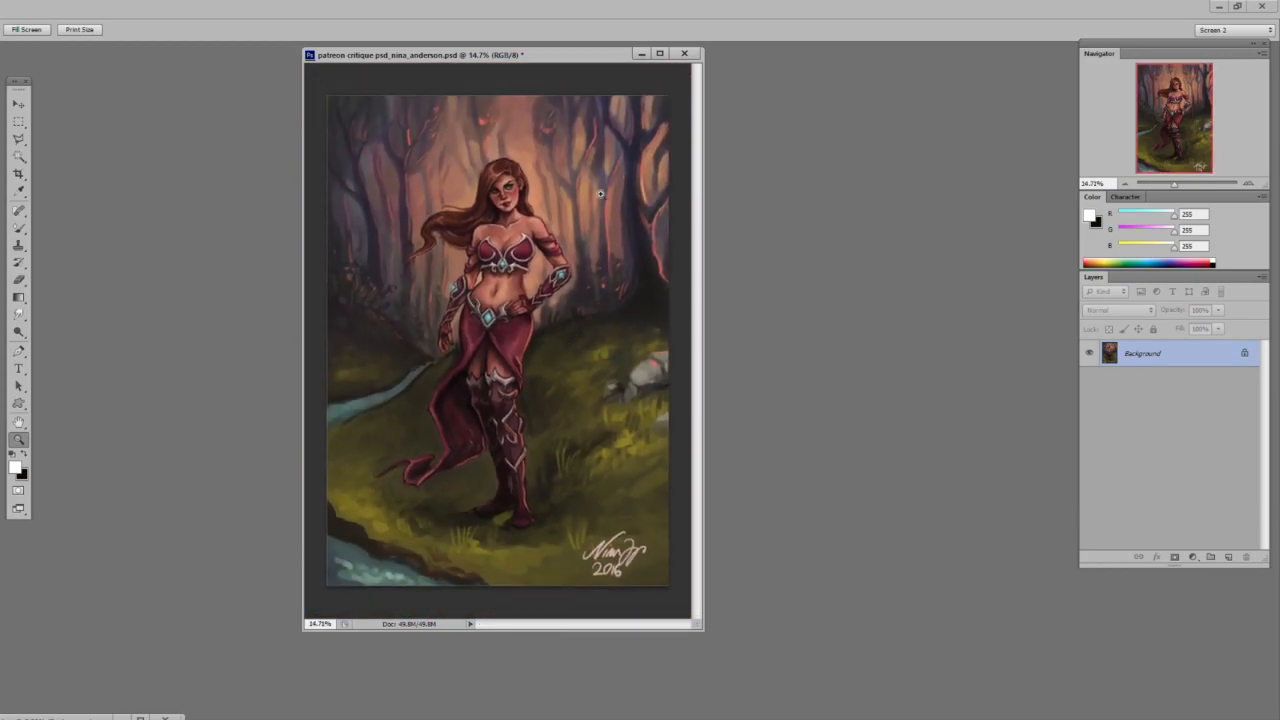
{"action": "left_click_drag", "start_coordinate": [504, 193], "coordinate": [588, 162]}
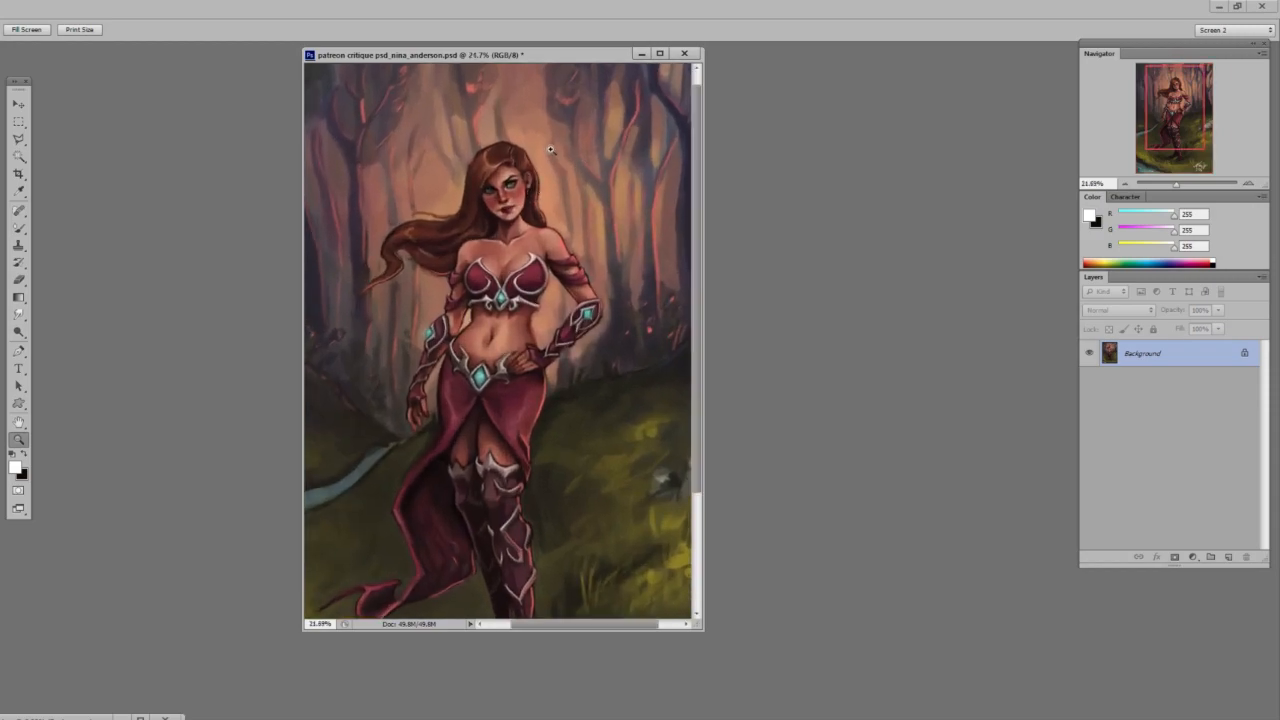
{"action": "left_click_drag", "start_coordinate": [601, 301], "coordinate": [539, 244]}
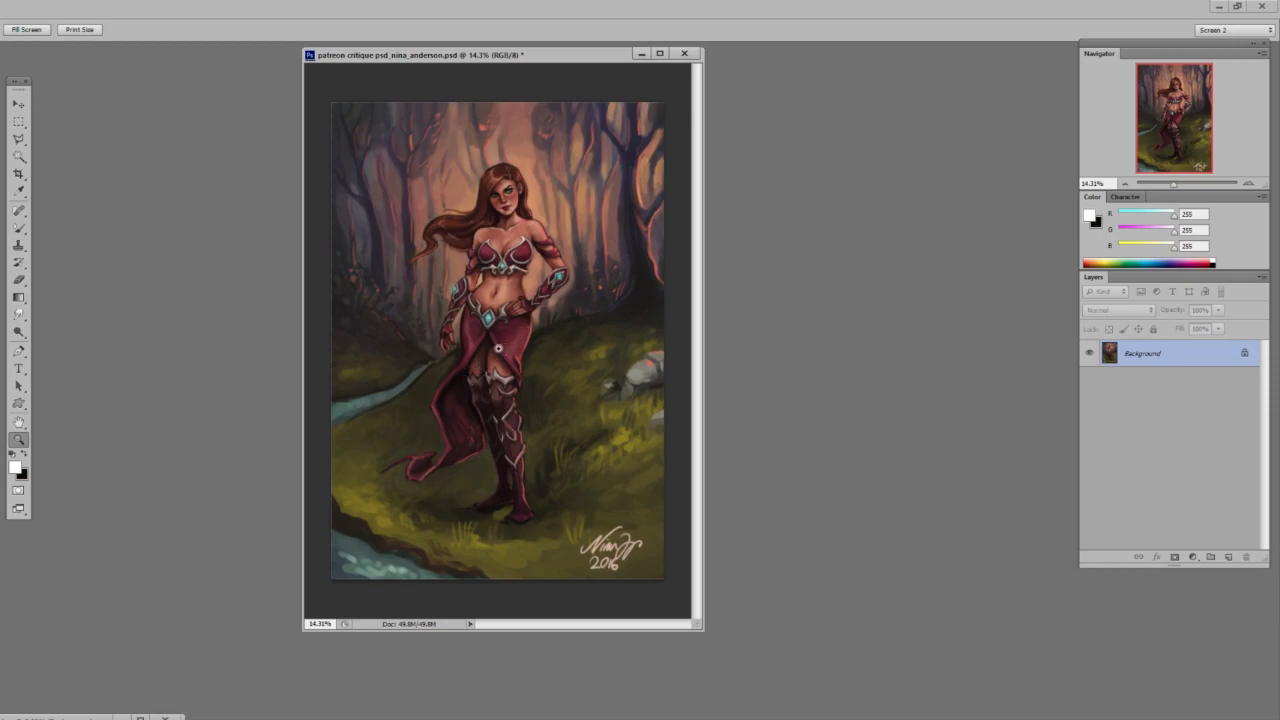
Duplicate the background layer and brighten the copy with Levels, setting the white input level to 199.
{"action": "key", "text": "ctrl+j"}
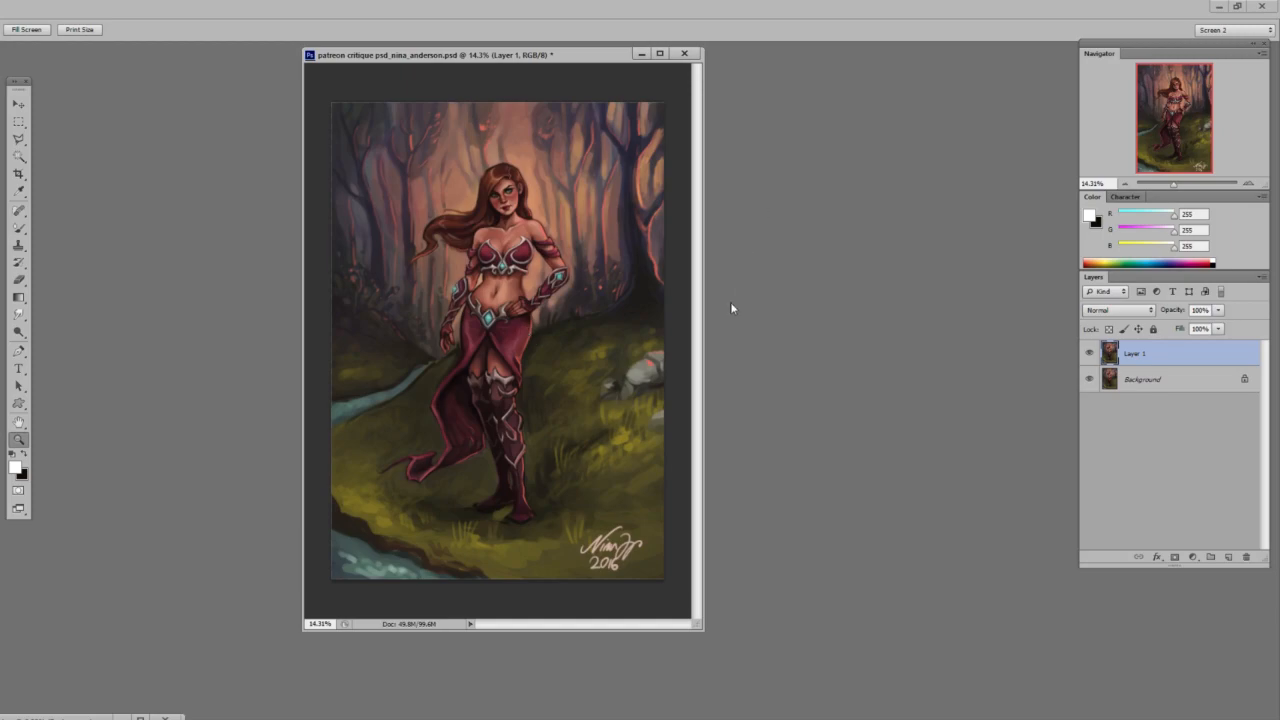
{"action": "key", "text": "ctrl+l"}
{"action": "left_click_drag", "start_coordinate": [1003, 281], "coordinate": [889, 281]}
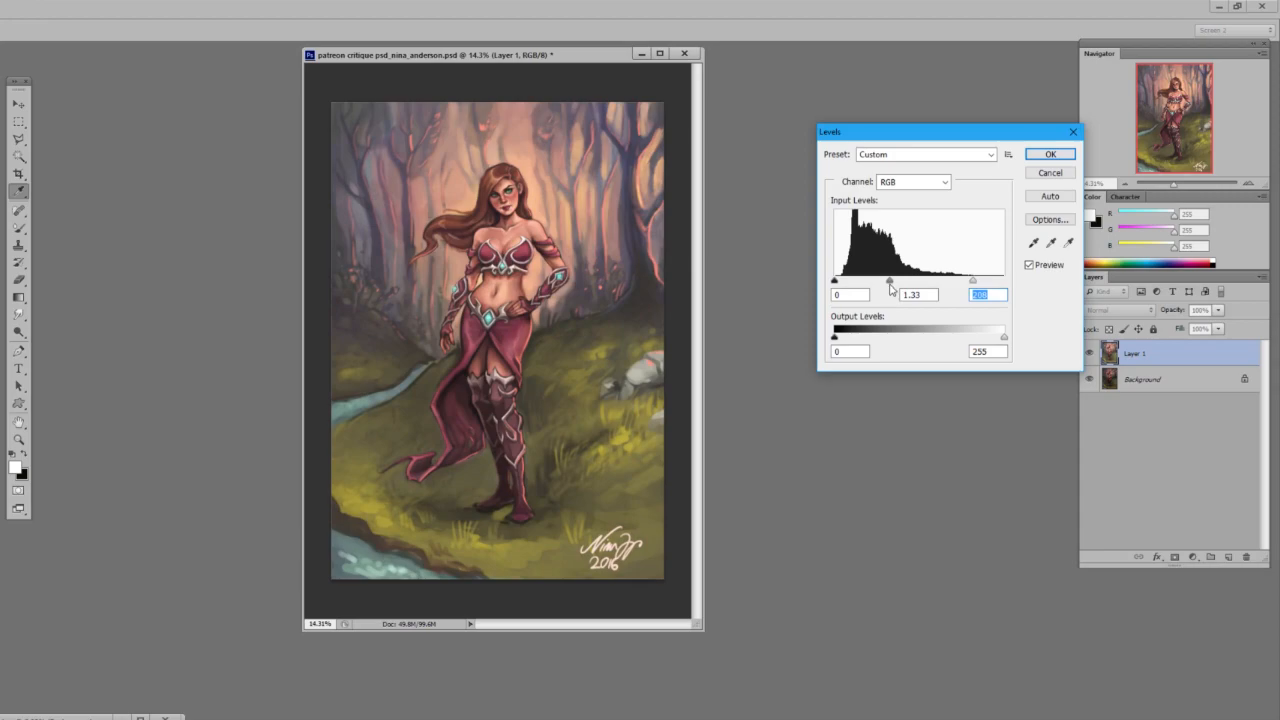
{"action": "left_click_drag", "start_coordinate": [973, 281], "coordinate": [978, 281]}
{"action": "left_click_drag", "start_coordinate": [894, 281], "coordinate": [896, 281]}
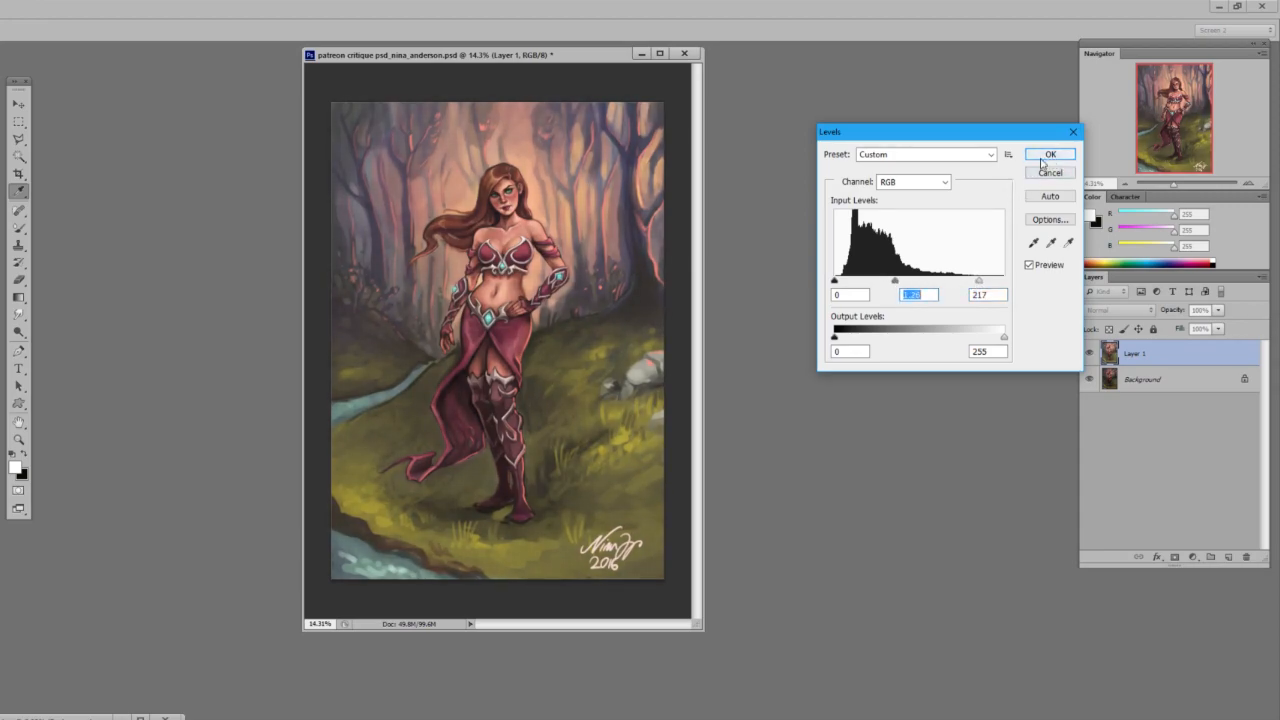
{"action": "left_click_drag", "start_coordinate": [978, 281], "coordinate": [968, 283]}
{"action": "left_click_drag", "start_coordinate": [890, 282], "coordinate": [897, 283]}
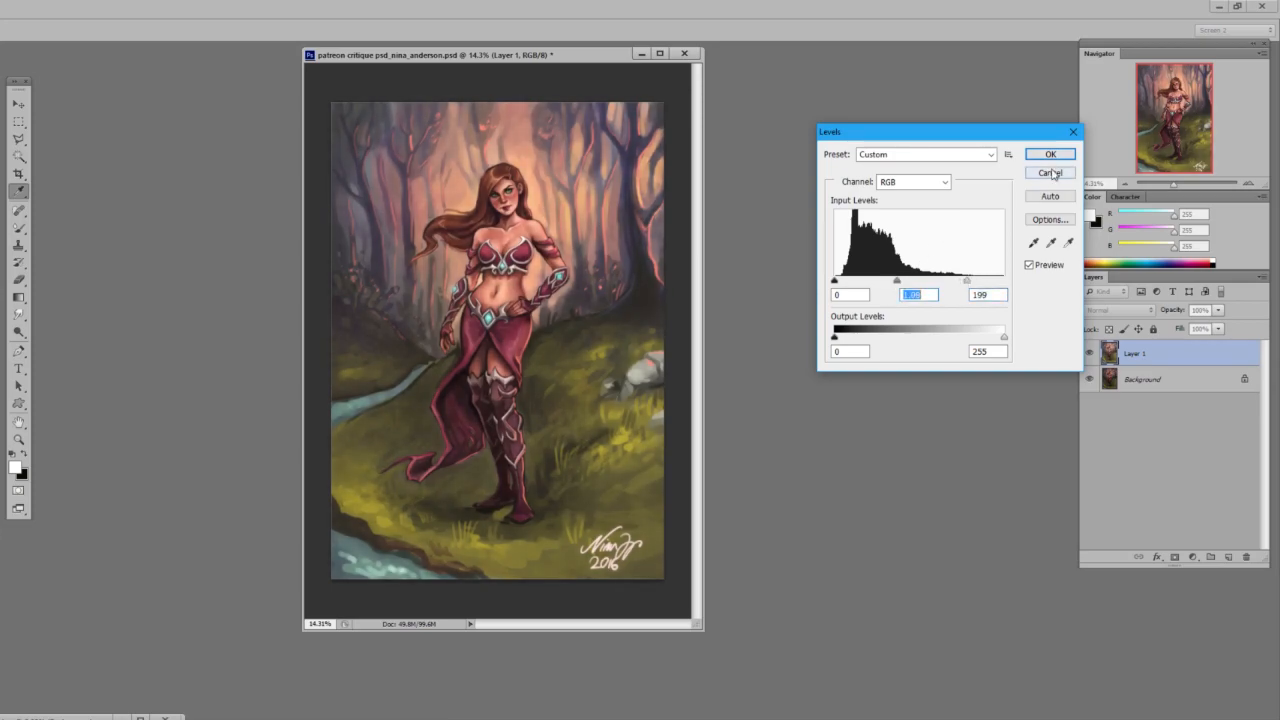
{"action": "left_click", "coordinate": [1051, 155]}
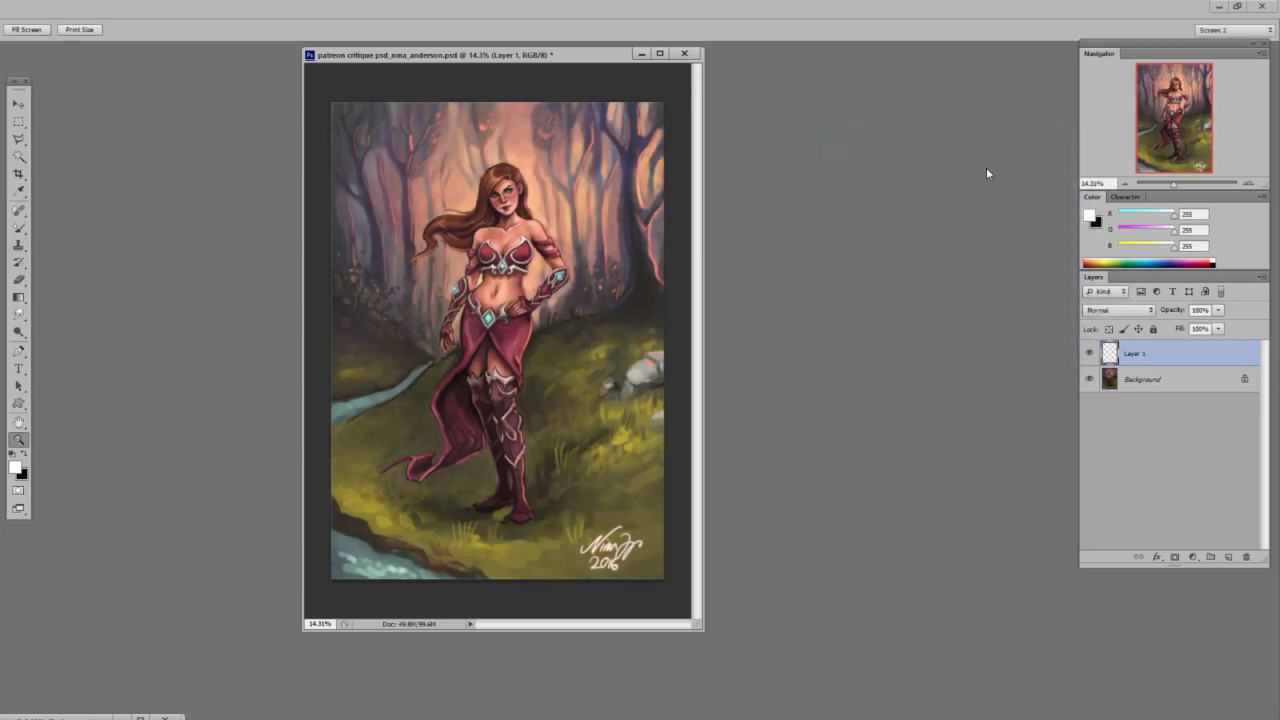
Add a black layer mask that hides the brightened layer and choose a 102 px tapered brush preset for painting on it.
{"action": "left_click", "coordinate": [1175, 557], "text": "alt"}
{"action": "key", "text": "b"}
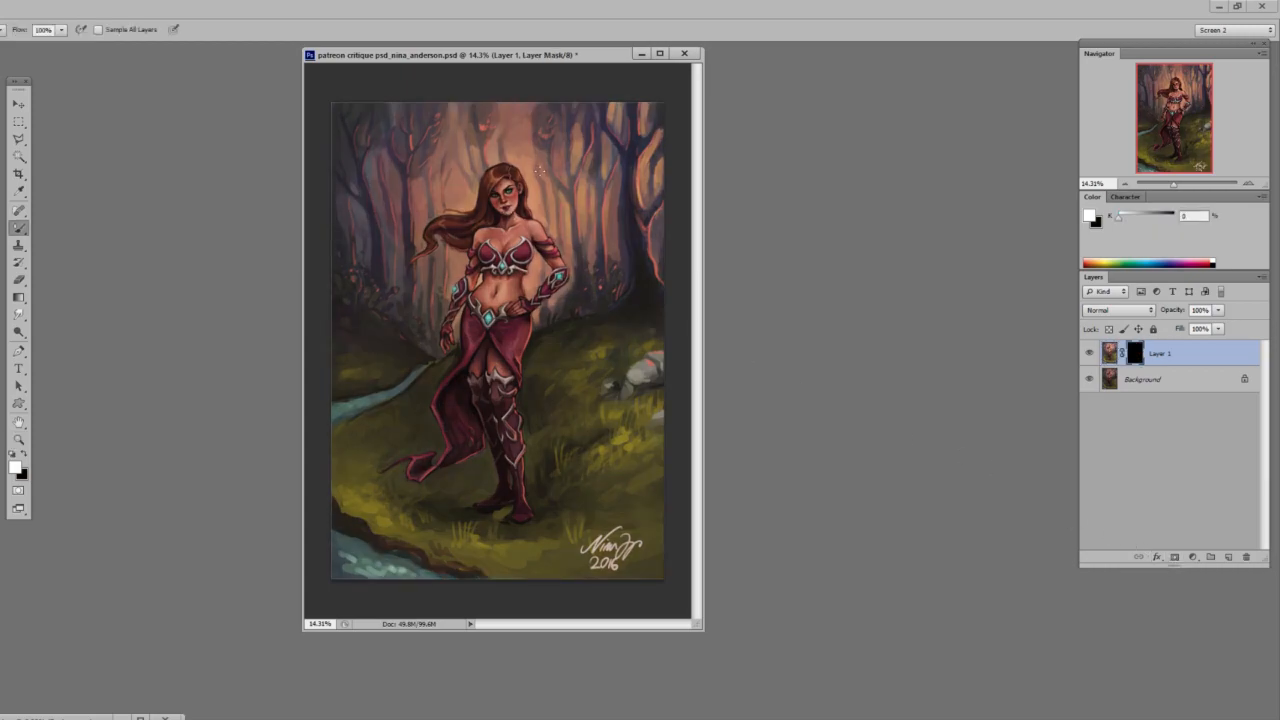
{"action": "right_click", "coordinate": [598, 242]}
{"action": "left_click", "coordinate": [637, 340]}
{"action": "left_click", "coordinate": [611, 82]}
{"action": "right_click", "coordinate": [558, 214]}
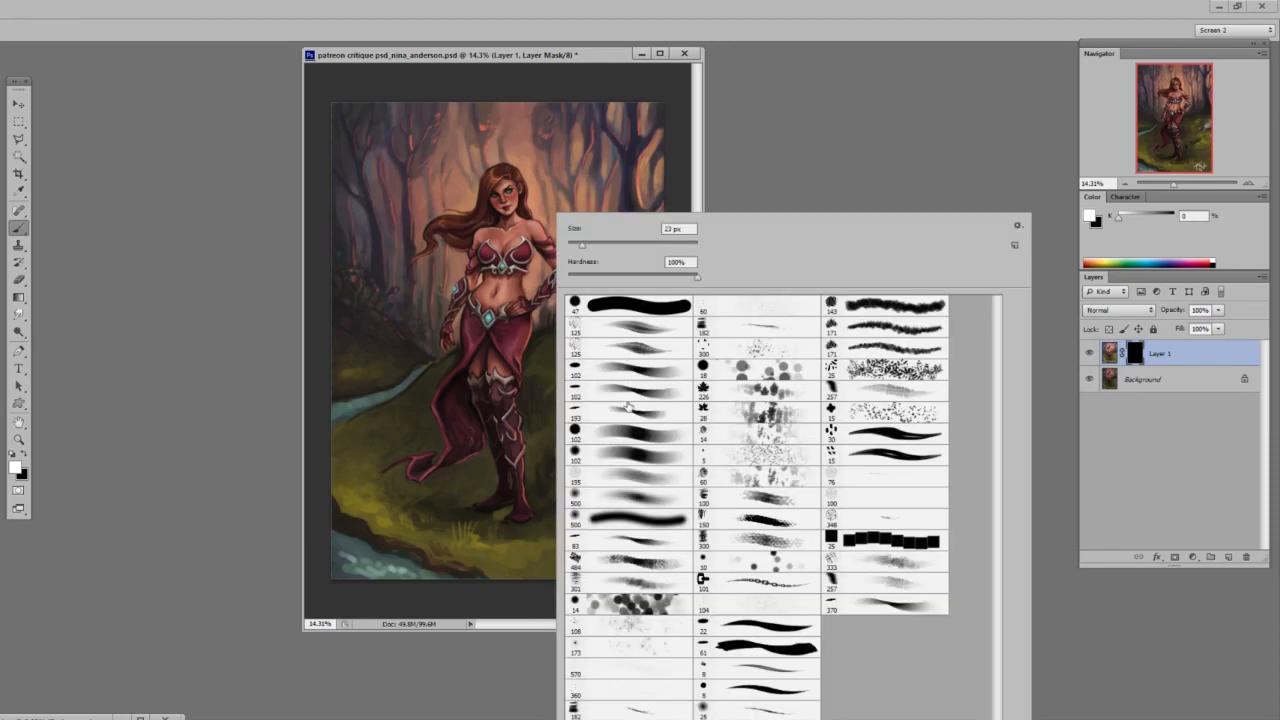
{"action": "left_click", "coordinate": [644, 373]}
{"action": "left_click", "coordinate": [674, 162]}
Paint white on the mask to reveal the brighter background in a halo around the woman's head and shoulder.
{"action": "left_click_drag", "start_coordinate": [546, 168], "coordinate": [604, 192]}
{"action": "key", "text": "x"}
{"action": "key", "text": "x"}
{"action": "mouse_move", "coordinate": [538, 245]}
{"action": "left_mouse_down"}
{"action": "mouse_move", "coordinate": [528, 262]}
{"action": "mouse_move", "coordinate": [498, 155]}
{"action": "mouse_move", "coordinate": [560, 285]}
{"action": "mouse_move", "coordinate": [537, 266]}
{"action": "left_mouse_up"}
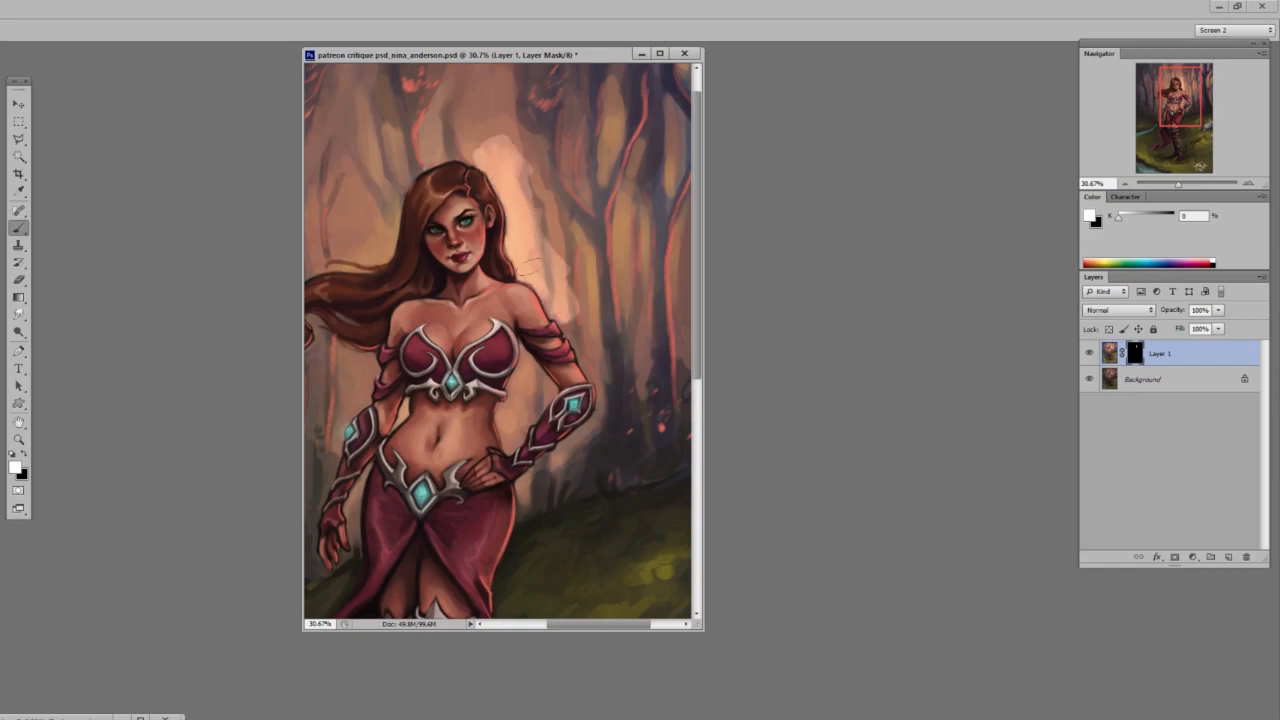
{"action": "key", "text": "ctrl+0"}
{"action": "mouse_move", "coordinate": [467, 188]}
{"action": "left_mouse_down"}
{"action": "mouse_move", "coordinate": [461, 140]}
{"action": "mouse_move", "coordinate": [493, 138]}
{"action": "left_mouse_up"}
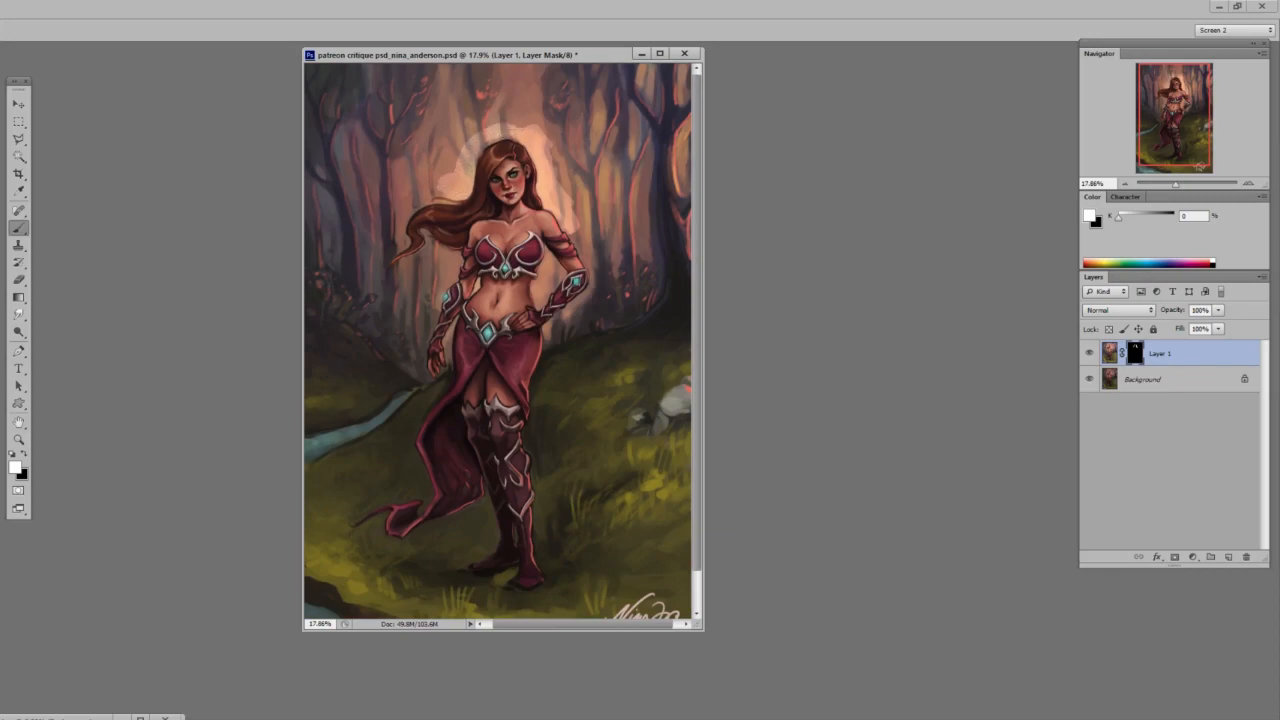
Resize the brush and extend the revealed light above the head and through the trees over the flowing hair.
{"action": "right_click", "coordinate": [473, 157]}
{"action": "left_click_drag", "start_coordinate": [652, 211], "coordinate": [672, 205]}
{"action": "mouse_move", "coordinate": [468, 156]}
{"action": "left_mouse_down"}
{"action": "mouse_move", "coordinate": [440, 125]}
{"action": "mouse_move", "coordinate": [453, 137]}
{"action": "mouse_move", "coordinate": [508, 115]}
{"action": "mouse_move", "coordinate": [463, 143]}
{"action": "mouse_move", "coordinate": [533, 95]}
{"action": "mouse_move", "coordinate": [538, 108]}
{"action": "mouse_move", "coordinate": [520, 92]}
{"action": "mouse_move", "coordinate": [482, 128]}
{"action": "left_mouse_up"}
{"action": "mouse_move", "coordinate": [420, 156]}
{"action": "left_mouse_down"}
{"action": "mouse_move", "coordinate": [418, 190]}
{"action": "mouse_move", "coordinate": [420, 134]}
{"action": "left_mouse_up"}
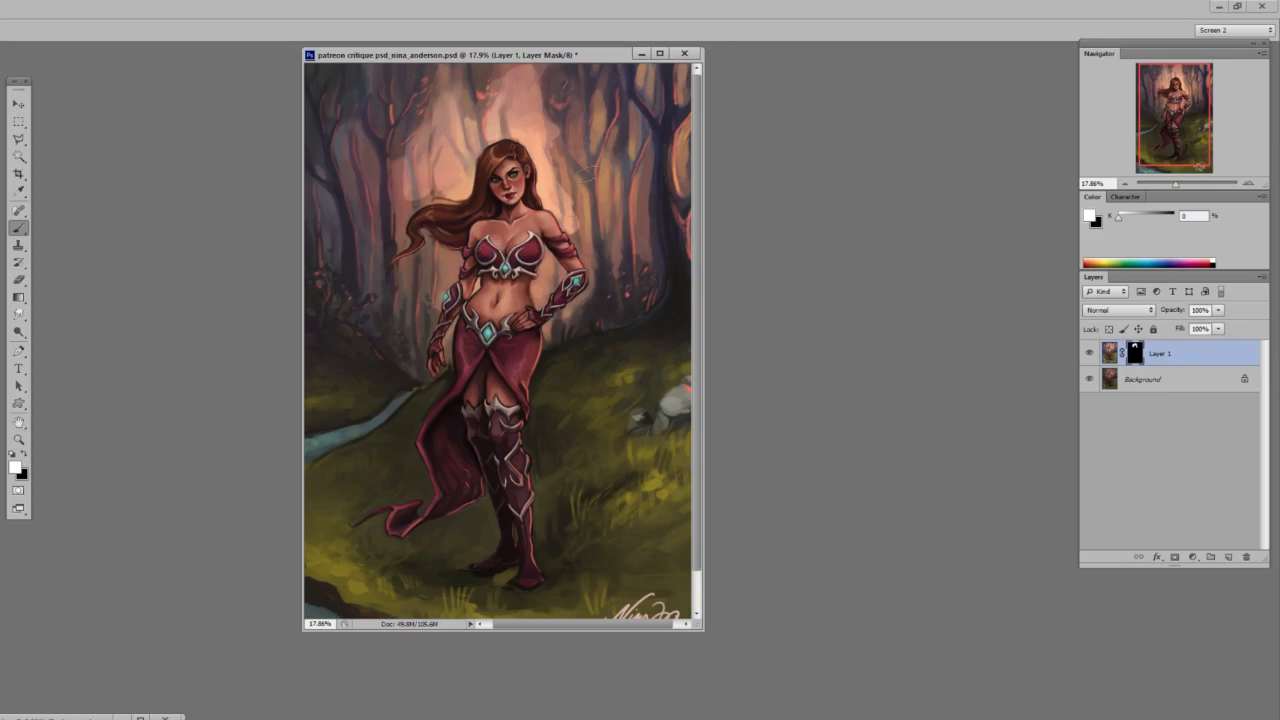
Set the brush size to 67 px and reveal the brighter background in the gap between the bent arm and the waist.
{"action": "right_click", "coordinate": [593, 231]}
{"action": "left_click", "coordinate": [650, 265]}
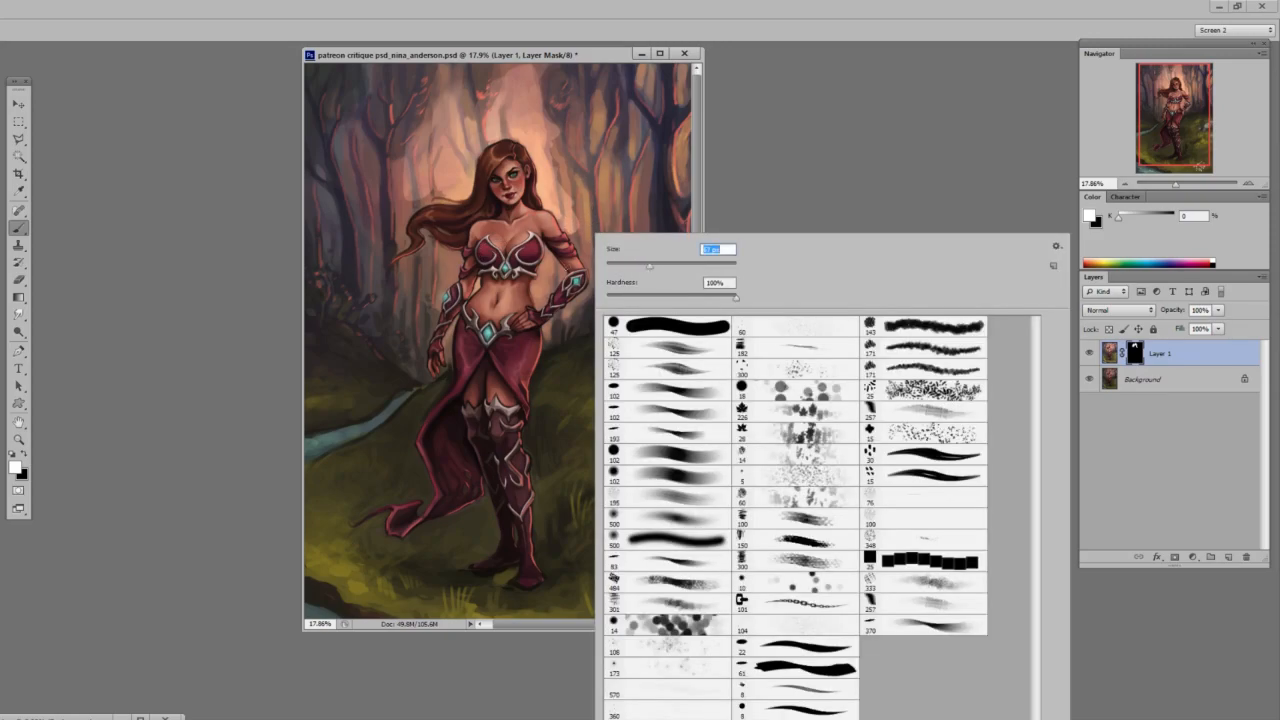
{"action": "key", "text": "Return"}
{"action": "left_click_drag", "start_coordinate": [548, 256], "coordinate": [560, 262]}
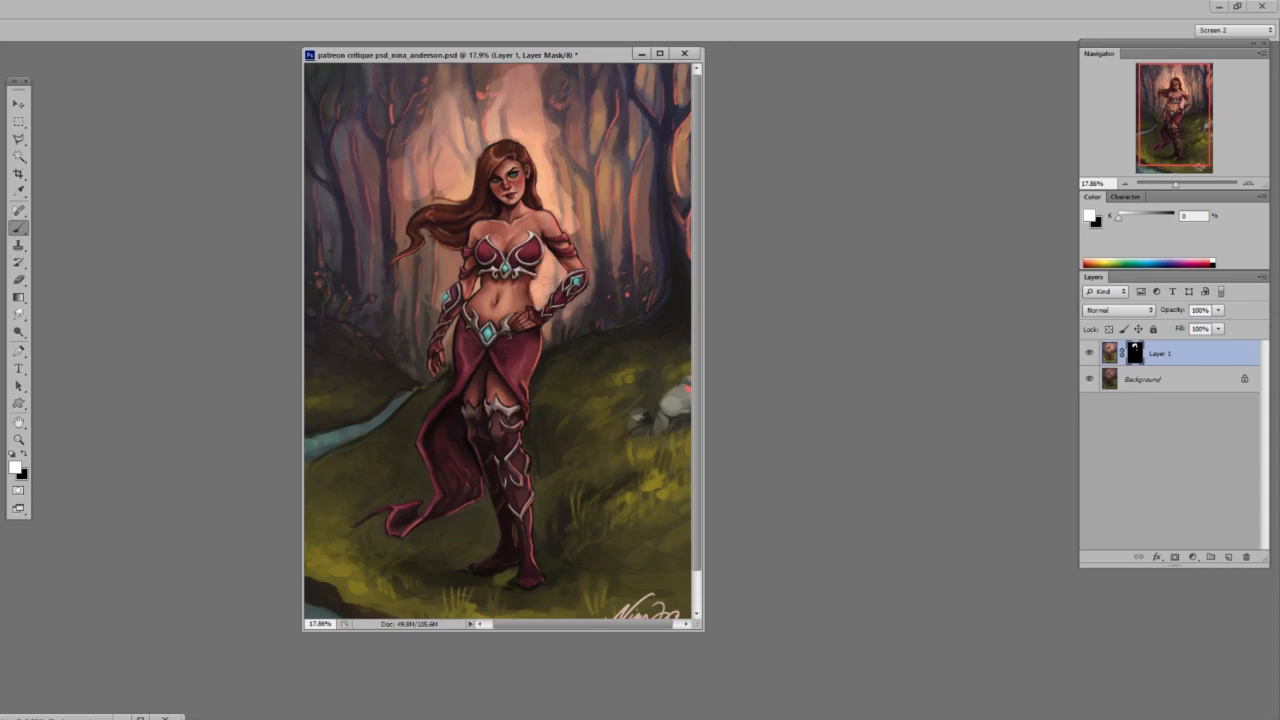
{"action": "left_click_drag", "start_coordinate": [550, 330], "coordinate": [584, 298]}
Resize the brush and reveal brighter light among the trees on both sides of the head and below the flowing hair.
{"action": "right_click", "coordinate": [584, 298]}
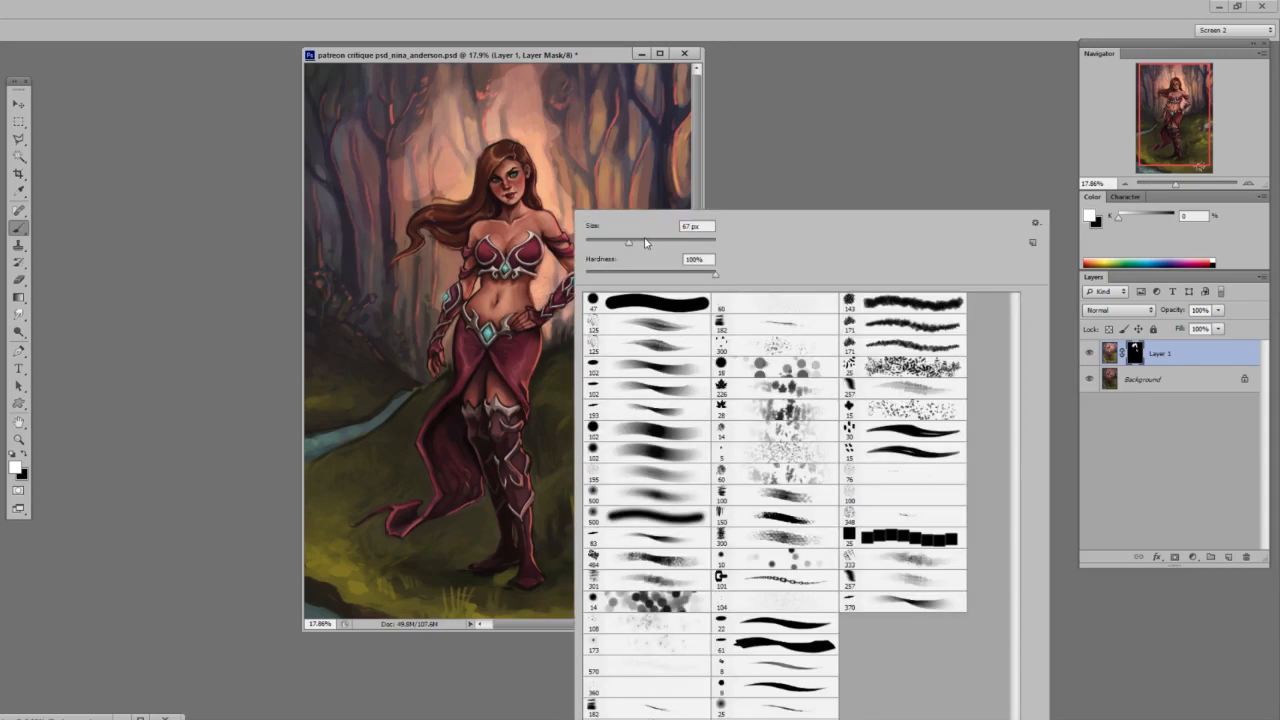
{"action": "mouse_move", "coordinate": [565, 162]}
{"action": "left_mouse_down"}
{"action": "mouse_move", "coordinate": [562, 188]}
{"action": "mouse_move", "coordinate": [601, 272]}
{"action": "mouse_move", "coordinate": [559, 116]}
{"action": "mouse_move", "coordinate": [584, 266]}
{"action": "mouse_move", "coordinate": [600, 110]}
{"action": "left_mouse_up"}
{"action": "mouse_move", "coordinate": [442, 246]}
{"action": "left_mouse_down"}
{"action": "mouse_move", "coordinate": [451, 280]}
{"action": "mouse_move", "coordinate": [434, 240]}
{"action": "mouse_move", "coordinate": [424, 308]}
{"action": "mouse_move", "coordinate": [412, 262]}
{"action": "left_mouse_up"}
{"action": "mouse_move", "coordinate": [399, 186]}
{"action": "left_mouse_down"}
{"action": "mouse_move", "coordinate": [384, 236]}
{"action": "mouse_move", "coordinate": [377, 191]}
{"action": "left_mouse_up"}
{"action": "mouse_move", "coordinate": [564, 202]}
{"action": "left_mouse_down"}
{"action": "mouse_move", "coordinate": [480, 220]}
{"action": "mouse_move", "coordinate": [502, 234]}
{"action": "mouse_move", "coordinate": [580, 186]}
{"action": "mouse_move", "coordinate": [560, 200]}
{"action": "left_mouse_up"}
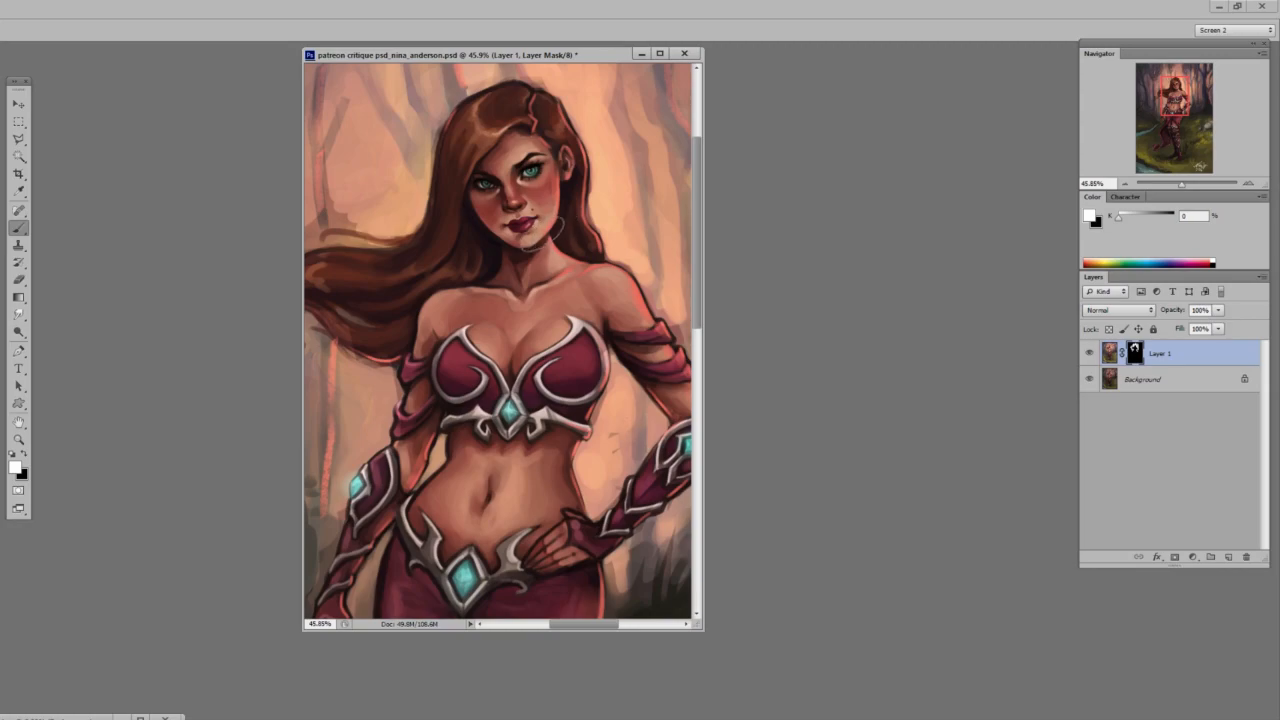
Resize the brush and paint on the mask to brighten the hair highlight above the forehead.
{"action": "right_click", "coordinate": [552, 238]}
{"action": "left_click", "coordinate": [497, 165]}
{"action": "key", "text": "z"}
{"action": "left_click_drag", "start_coordinate": [541, 165], "coordinate": [489, 138]}
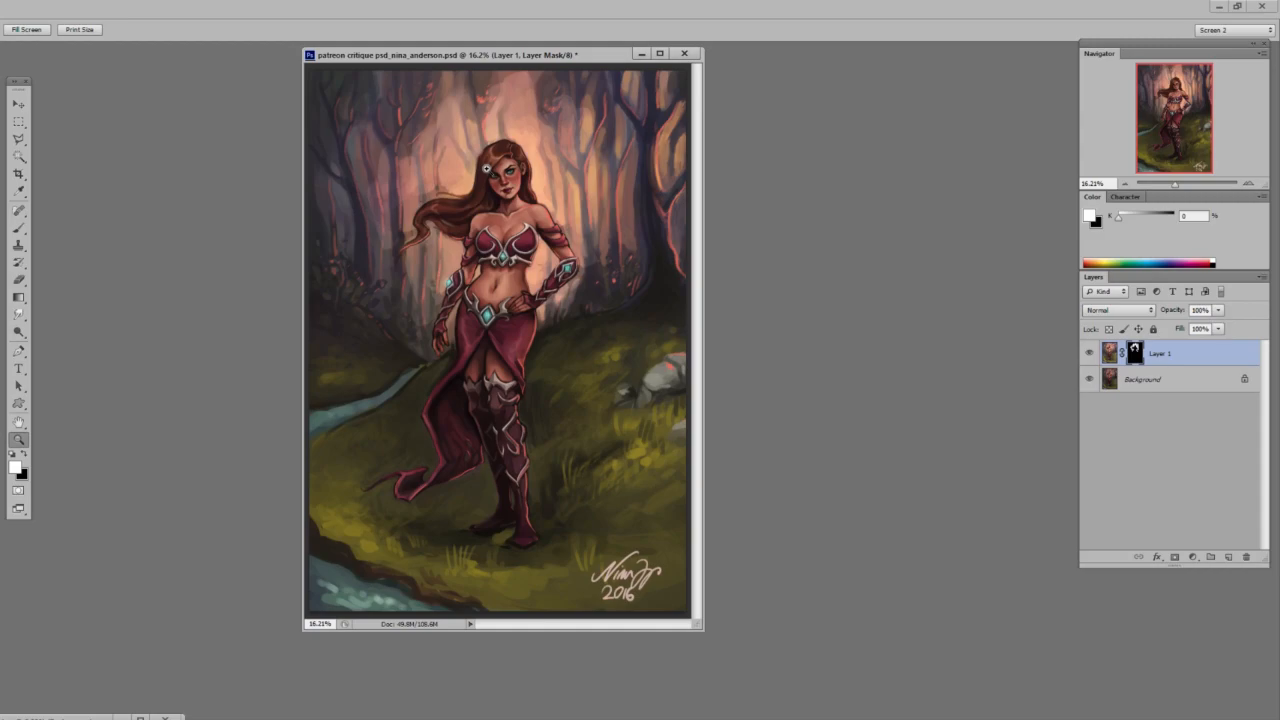
{"action": "mouse_move", "coordinate": [517, 217]}
{"action": "left_mouse_down"}
{"action": "mouse_move", "coordinate": [545, 219]}
{"action": "mouse_move", "coordinate": [544, 335]}
{"action": "left_mouse_up"}
{"action": "key", "text": "b"}
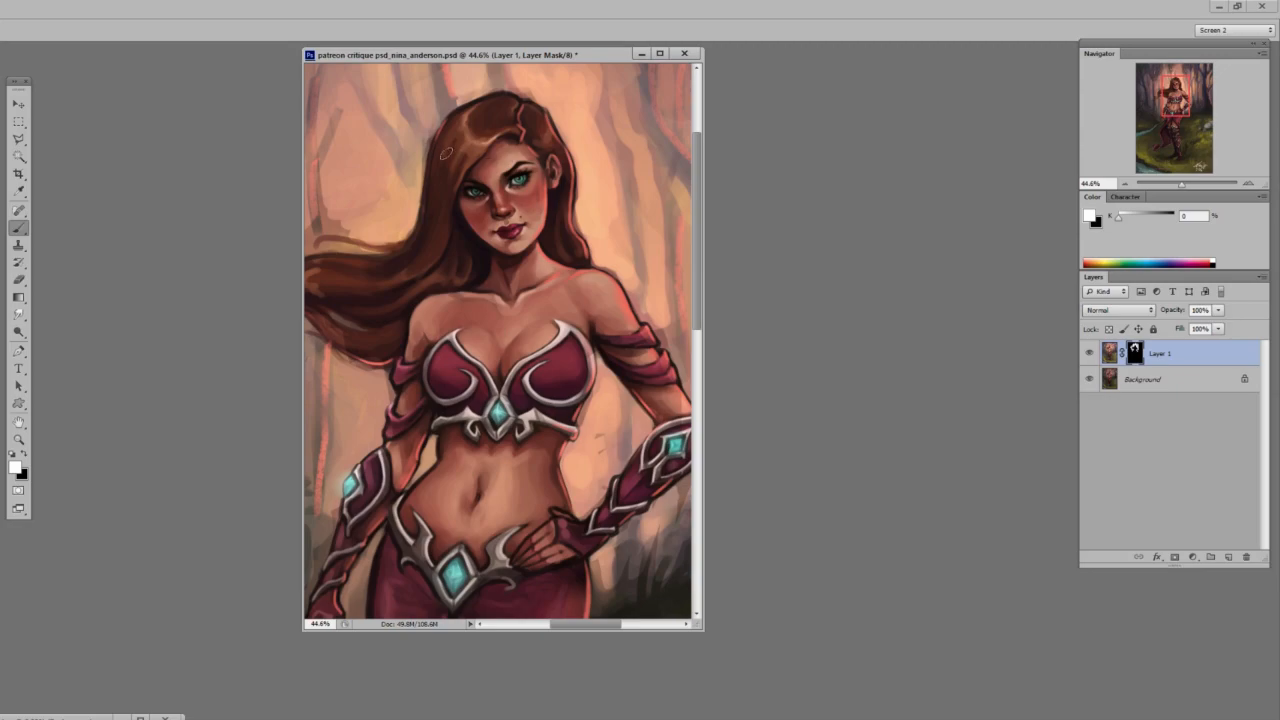
{"action": "key", "text": "z"}
{"action": "left_click_drag", "start_coordinate": [594, 306], "coordinate": [583, 340]}
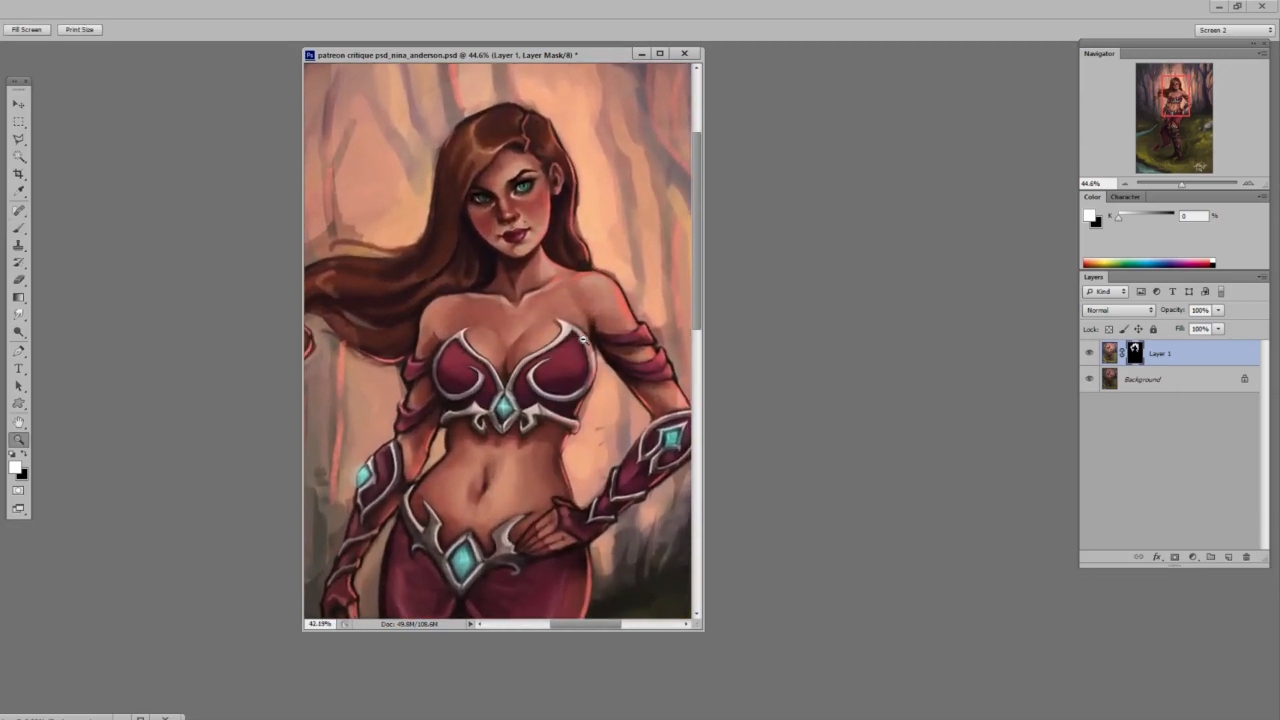
Zoom in on the face and paint white on the mask with a resized brush to lighten the area around the nose.
{"action": "key", "text": "x"}
{"action": "left_click_drag", "start_coordinate": [504, 121], "coordinate": [537, 124]}
{"action": "key", "text": "b"}
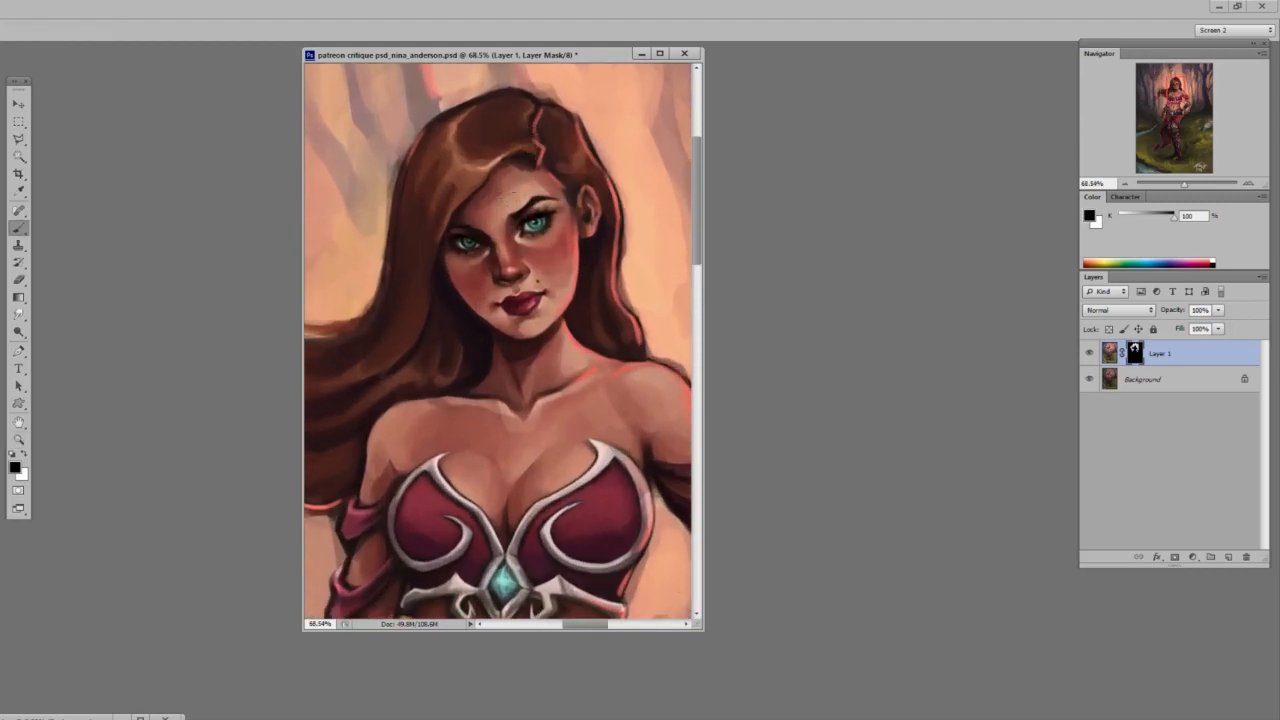
{"action": "key", "text": "x"}
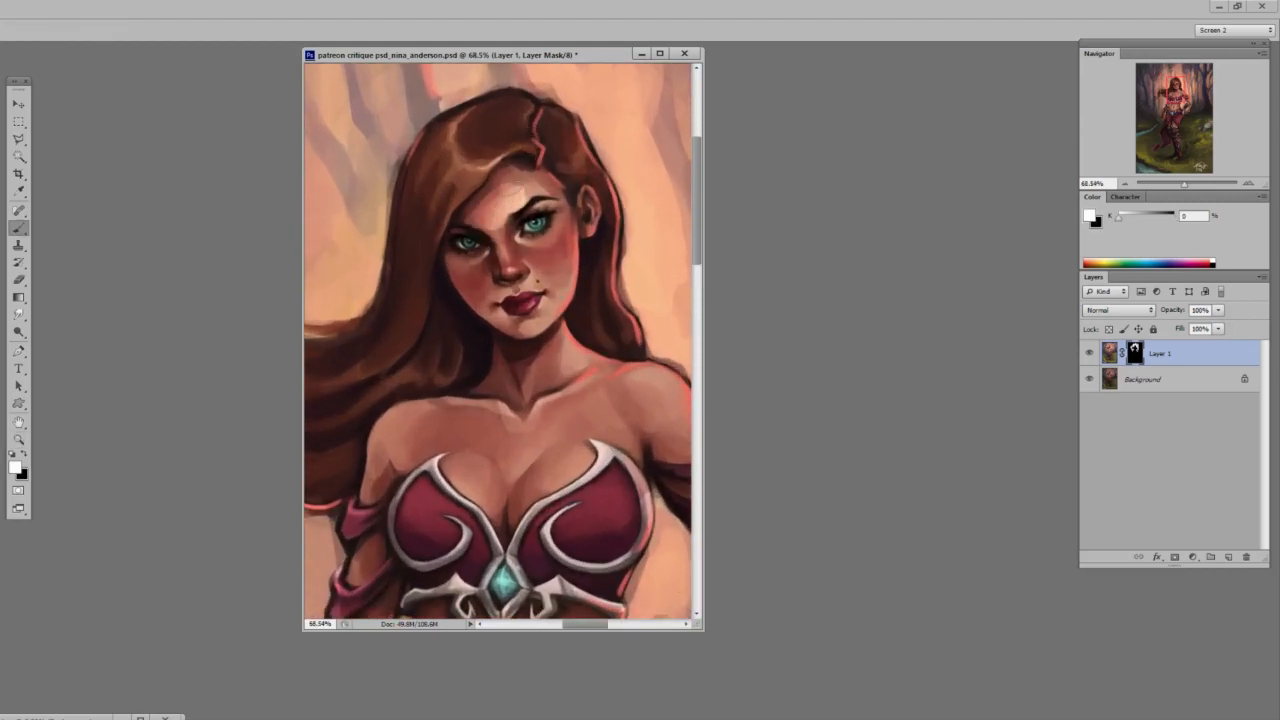
{"action": "right_click", "coordinate": [516, 230]}
{"action": "left_click", "coordinate": [517, 257]}
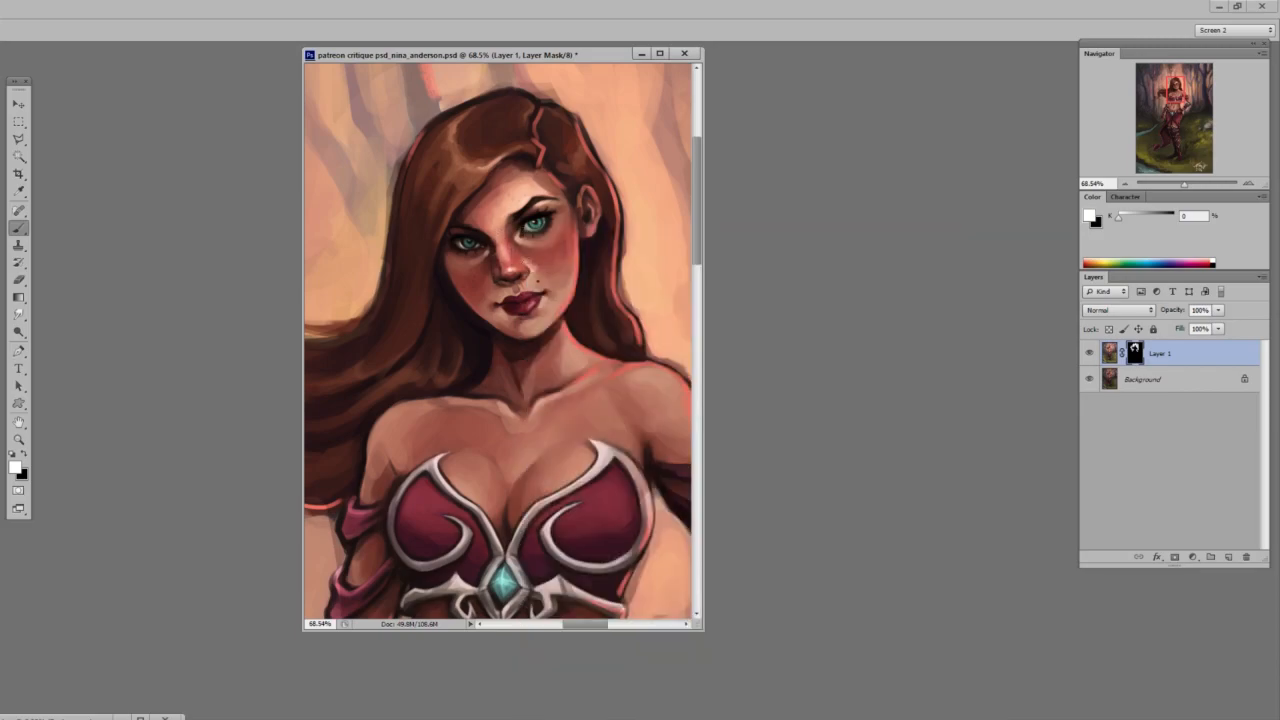
Adjust the brush size and reveal the brighter layer on the cheeks, nose and chin.
{"action": "right_click", "coordinate": [544, 238]}
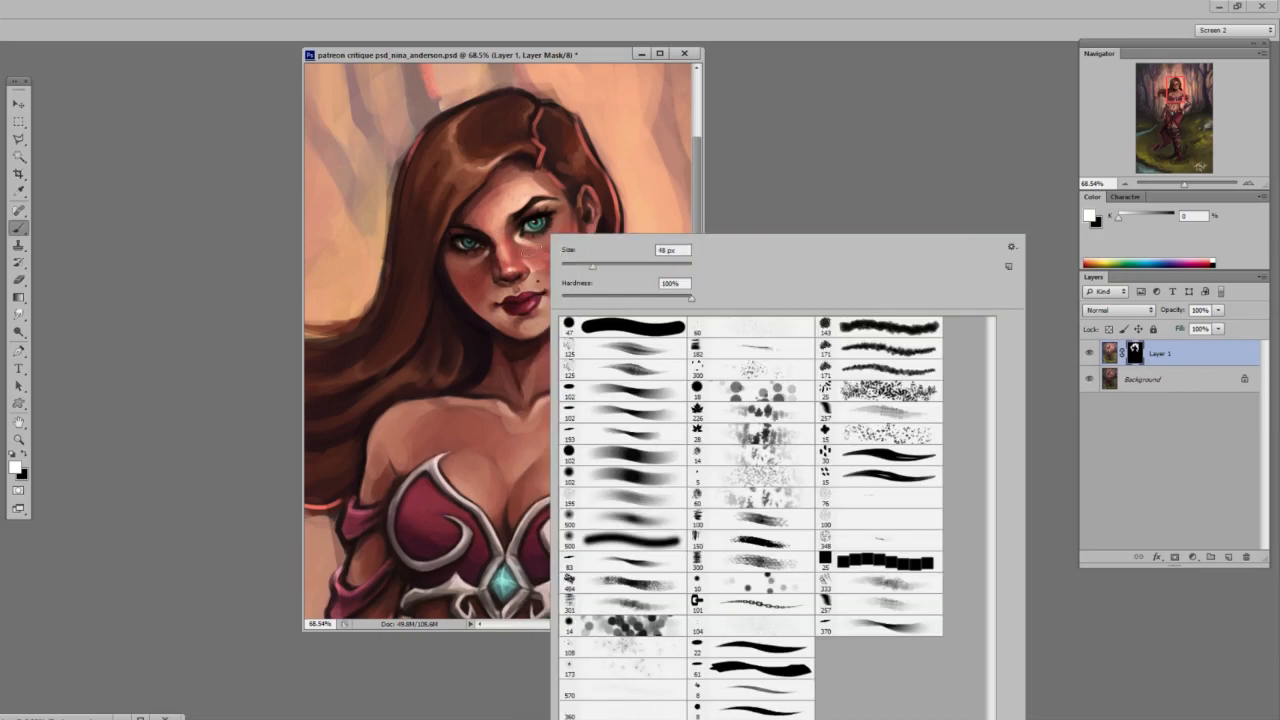
{"action": "left_click", "coordinate": [540, 246]}
{"action": "mouse_move", "coordinate": [535, 271]}
{"action": "left_mouse_down"}
{"action": "mouse_move", "coordinate": [547, 276]}
{"action": "mouse_move", "coordinate": [556, 252]}
{"action": "left_mouse_up"}
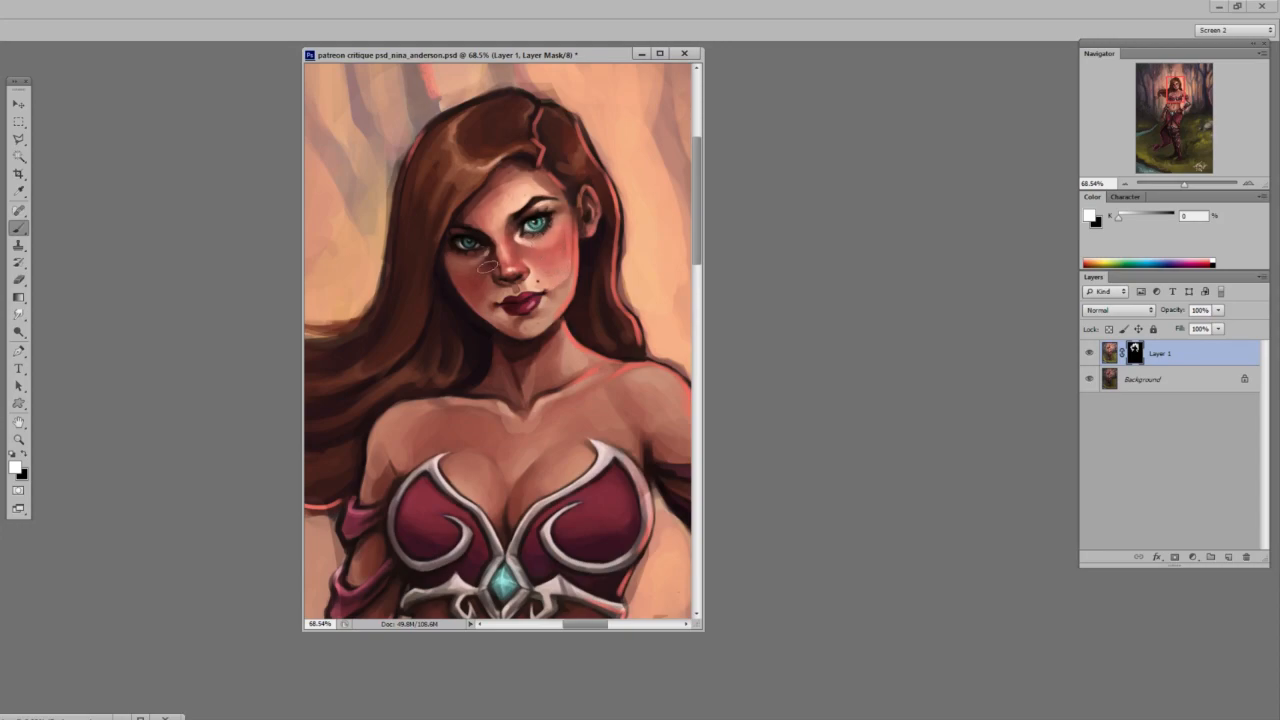
{"action": "mouse_move", "coordinate": [480, 270]}
{"action": "left_mouse_down"}
{"action": "mouse_move", "coordinate": [490, 302]}
{"action": "mouse_move", "coordinate": [524, 311]}
{"action": "left_mouse_up"}
{"action": "scroll", "coordinate": [620, 360], "scroll_direction": "down", "scroll_amount": 2}
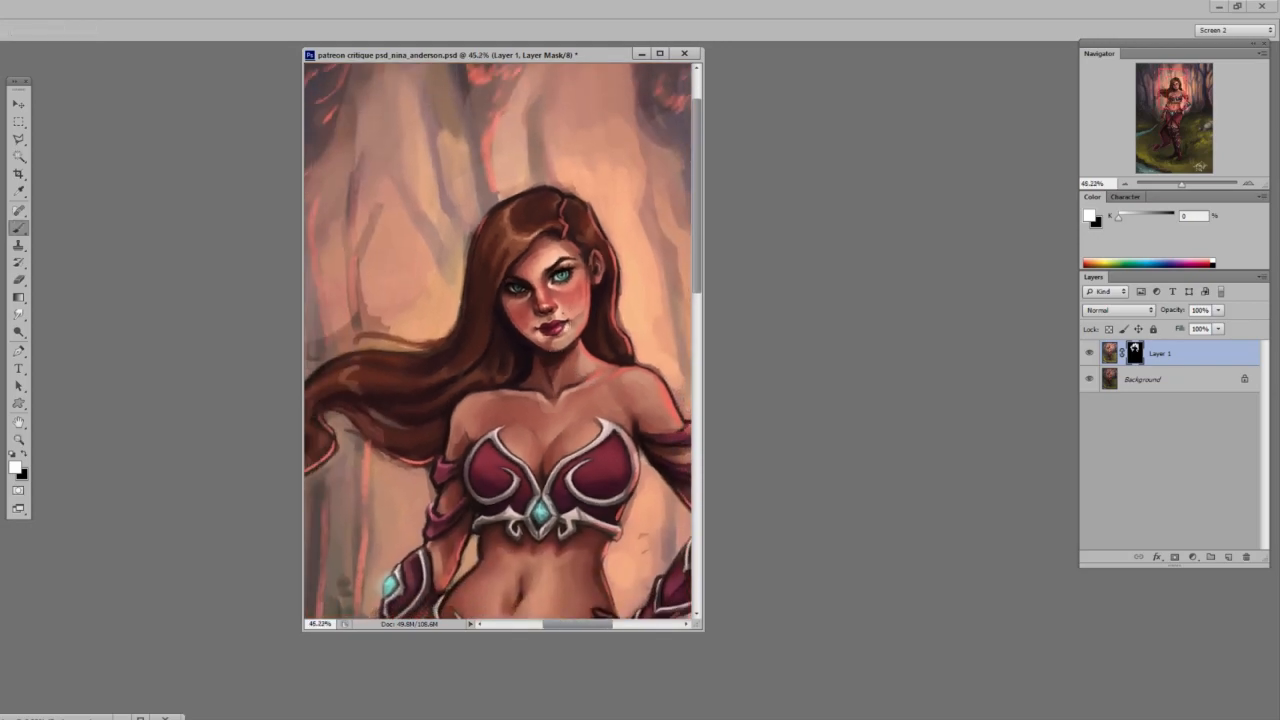
Change the brush size and lighten the area around the mouth and the top of the hair.
{"action": "right_click", "coordinate": [629, 326]}
{"action": "left_click", "coordinate": [640, 339]}
{"action": "left_click", "coordinate": [555, 336]}
{"action": "mouse_move", "coordinate": [520, 216]}
{"action": "left_mouse_down"}
{"action": "mouse_move", "coordinate": [494, 254]}
{"action": "mouse_move", "coordinate": [492, 300]}
{"action": "mouse_move", "coordinate": [558, 217]}
{"action": "left_mouse_up"}
{"action": "left_click_drag", "start_coordinate": [618, 291], "coordinate": [571, 226]}
Resize the brush and reveal brighter skin across the collarbone and upper chest.
{"action": "right_click", "coordinate": [553, 294]}
{"action": "left_click", "coordinate": [630, 331]}
{"action": "mouse_move", "coordinate": [470, 382]}
{"action": "left_mouse_down"}
{"action": "mouse_move", "coordinate": [534, 384]}
{"action": "mouse_move", "coordinate": [544, 356]}
{"action": "mouse_move", "coordinate": [514, 367]}
{"action": "left_mouse_up"}
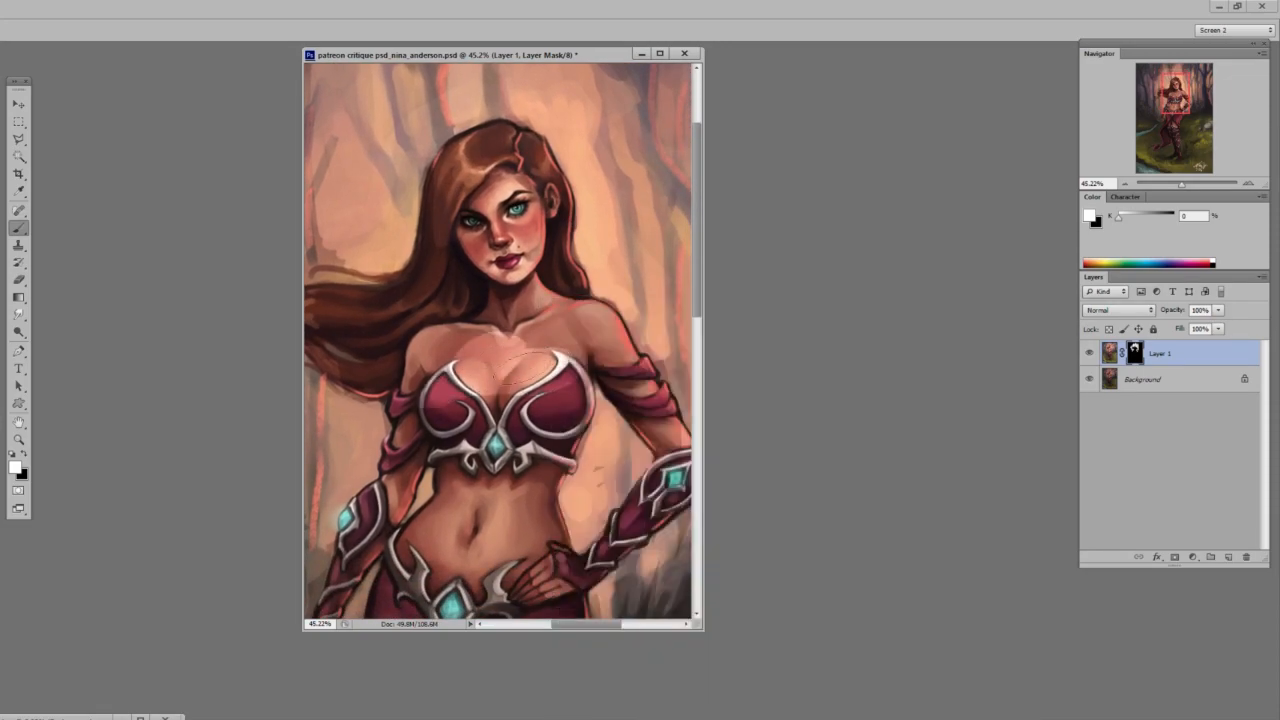
{"action": "mouse_move", "coordinate": [576, 292]}
{"action": "left_mouse_down"}
{"action": "mouse_move", "coordinate": [515, 354]}
{"action": "mouse_move", "coordinate": [416, 340]}
{"action": "mouse_move", "coordinate": [585, 328]}
{"action": "mouse_move", "coordinate": [522, 340]}
{"action": "mouse_move", "coordinate": [553, 388]}
{"action": "mouse_move", "coordinate": [500, 403]}
{"action": "left_mouse_up"}
View the whole painting and compare it with the brightened layer hidden and shown.
{"action": "key", "text": "z"}
{"action": "mouse_move", "coordinate": [519, 493]}
{"action": "left_mouse_down"}
{"action": "mouse_move", "coordinate": [494, 452]}
{"action": "mouse_move", "coordinate": [438, 415]}
{"action": "left_mouse_up"}
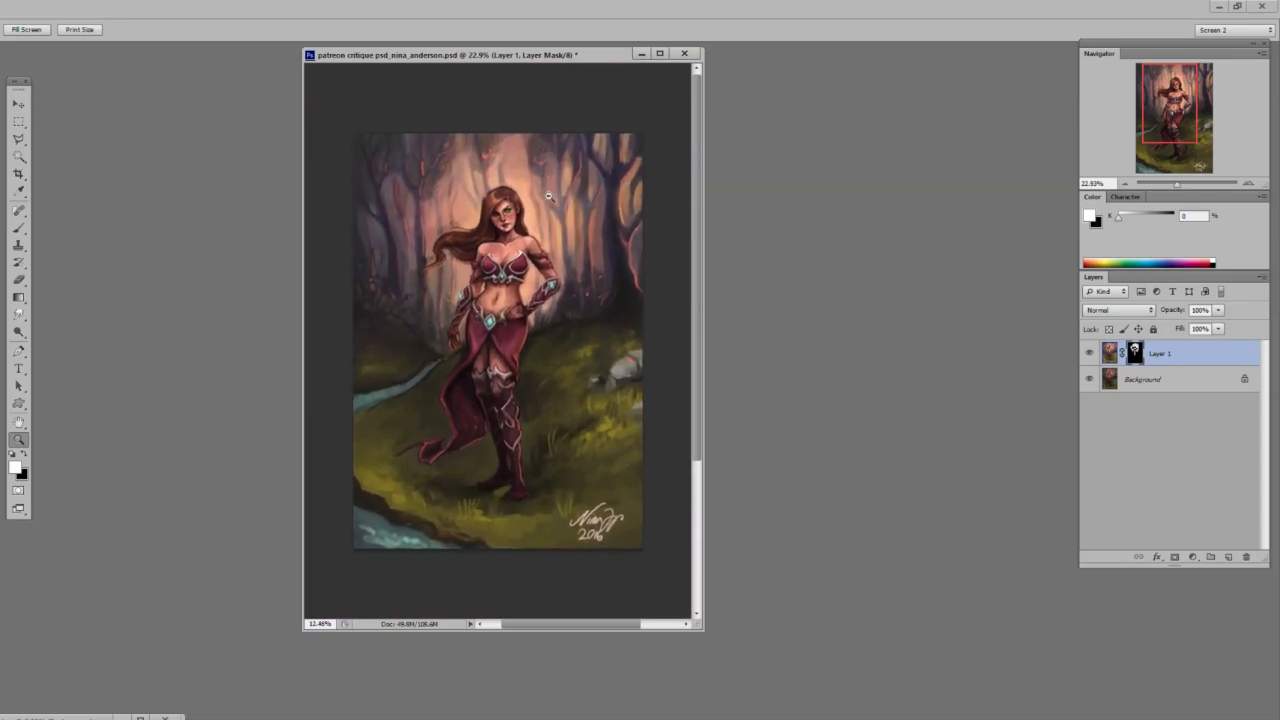
{"action": "left_click", "coordinate": [1088, 353]}
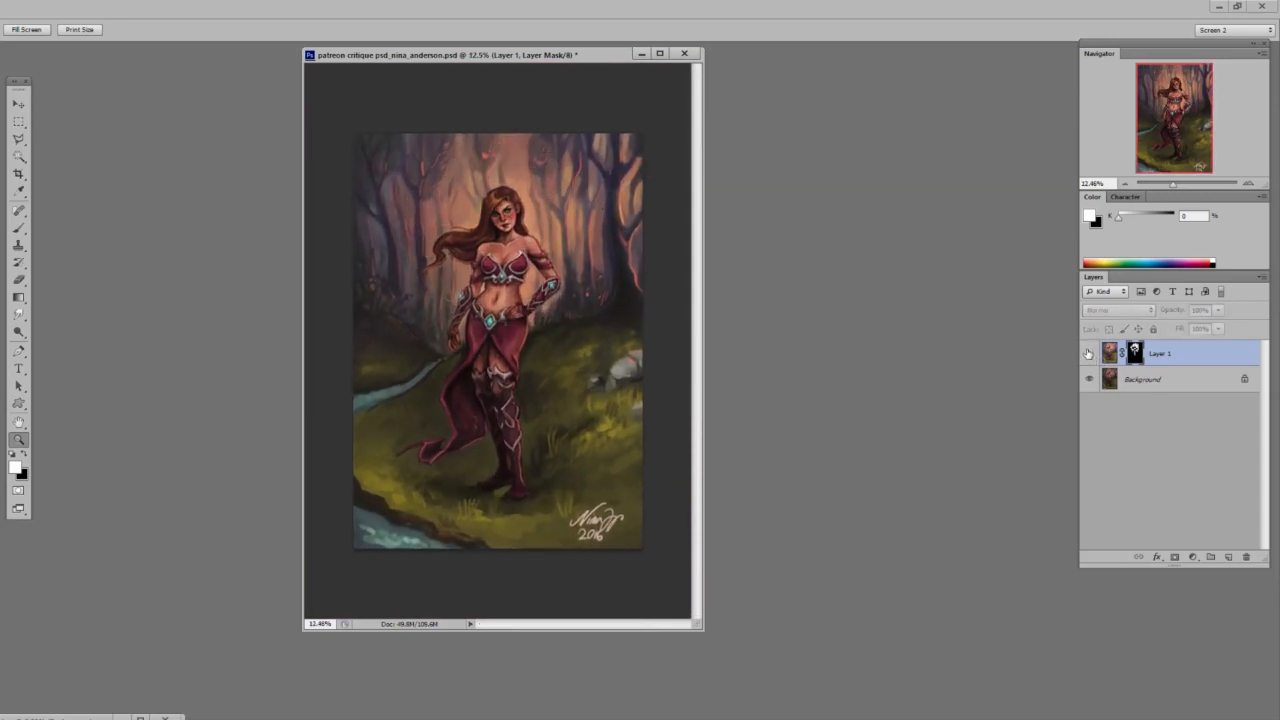
{"action": "left_click", "coordinate": [1088, 353]}
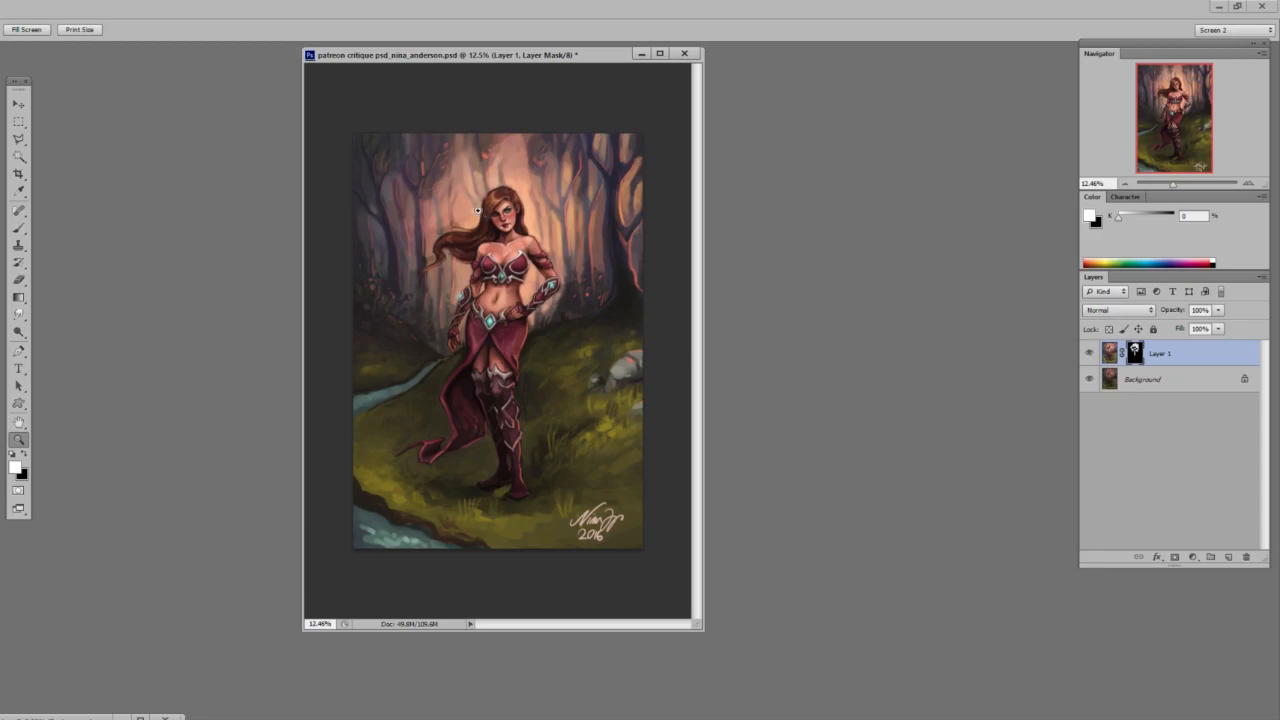
{"action": "left_click_drag", "start_coordinate": [478, 210], "coordinate": [577, 176]}
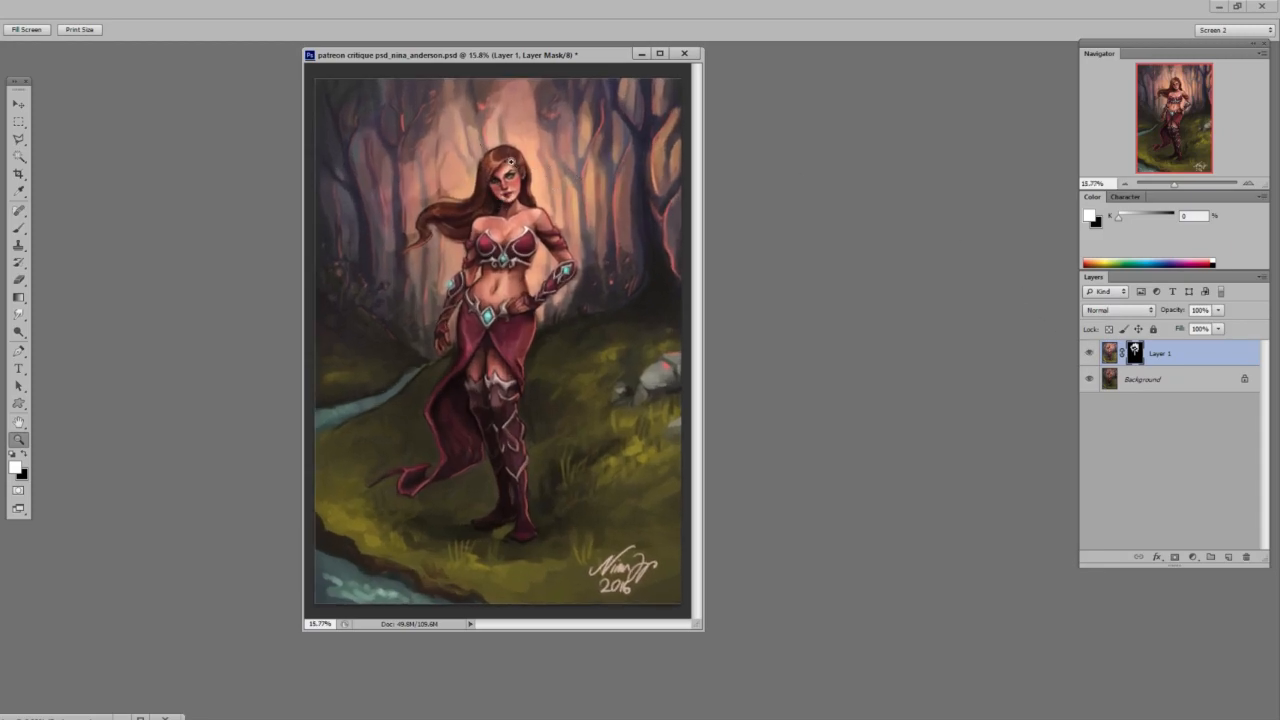
Duplicate the background layer and merge the masked bright layer down into the copy.
{"action": "left_click", "coordinate": [1150, 380]}
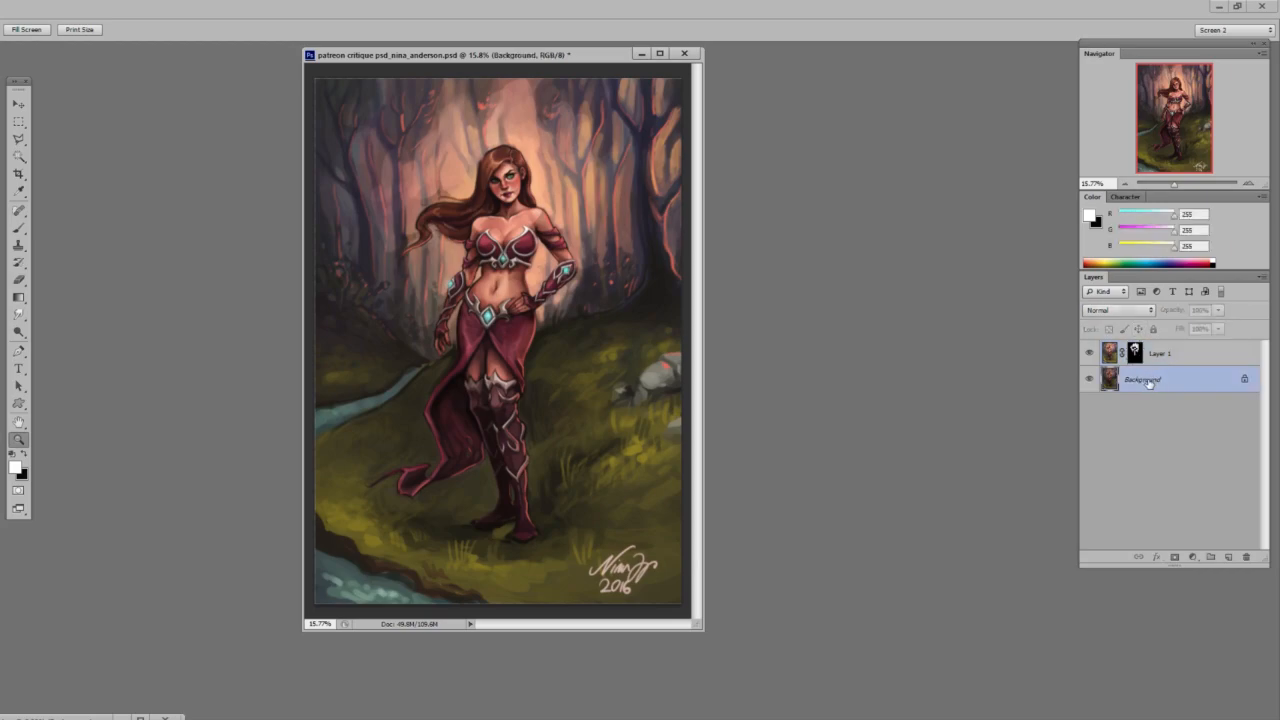
{"action": "key", "text": "ctrl+j"}
{"action": "left_click", "coordinate": [1170, 358], "text": "shift"}
{"action": "key", "text": "ctrl+e"}
{"action": "scroll", "coordinate": [498, 343], "scroll_direction": "down", "scroll_amount": 3}
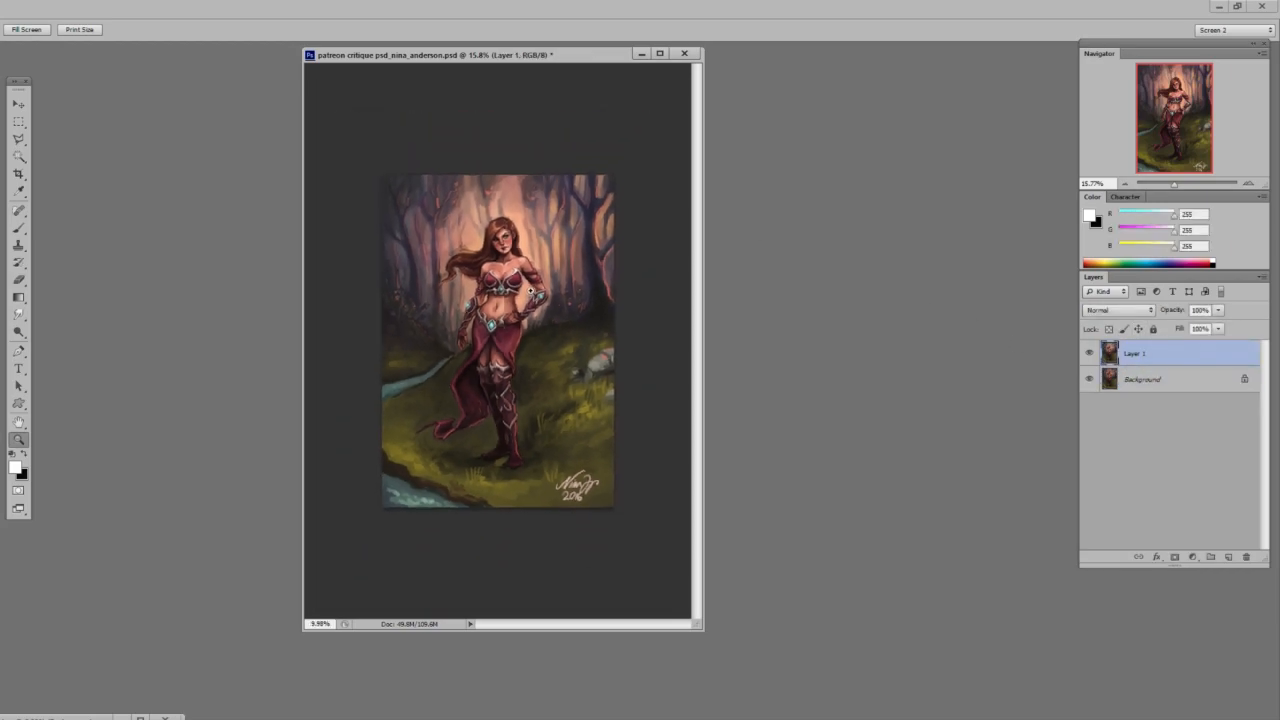
Add a new layer above the painting, fill it with white and lower its opacity to 35%.
{"action": "scroll", "coordinate": [515, 240], "scroll_direction": "up", "scroll_amount": 3}
{"action": "key", "text": "b"}
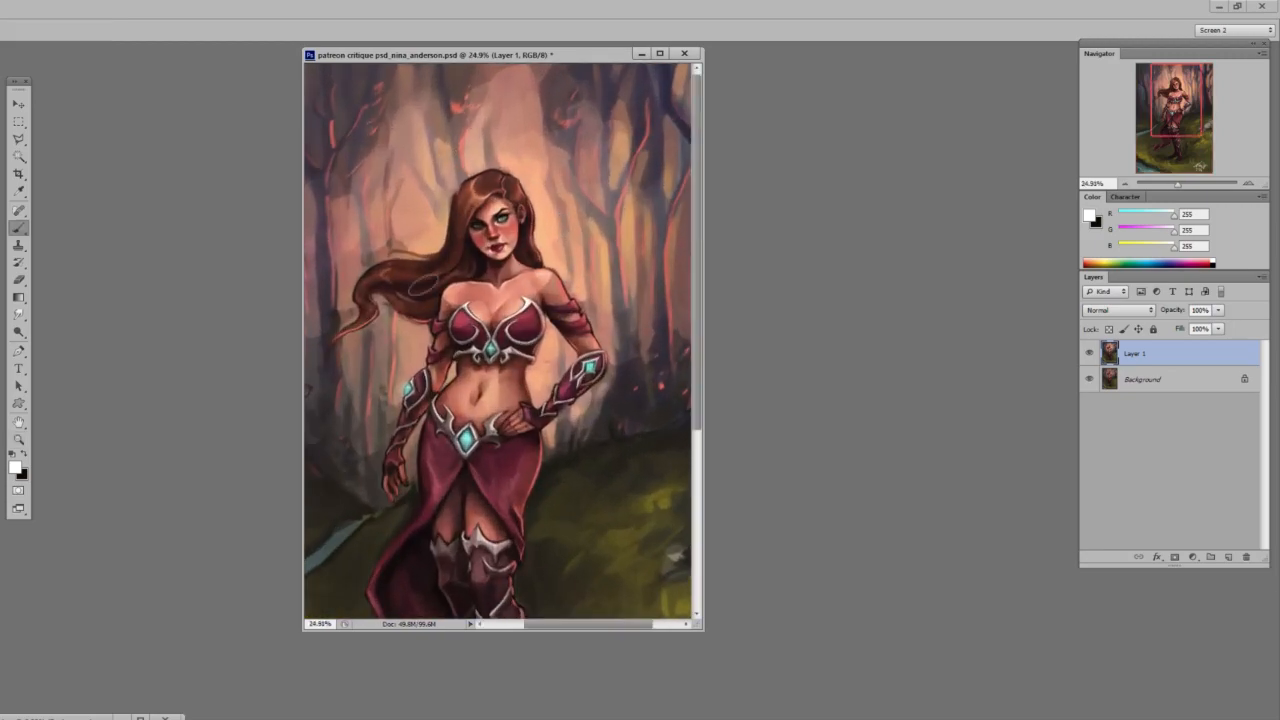
{"action": "left_click_drag", "start_coordinate": [413, 327], "coordinate": [485, 308]}
{"action": "key", "text": "ctrl+shift+alt+n"}
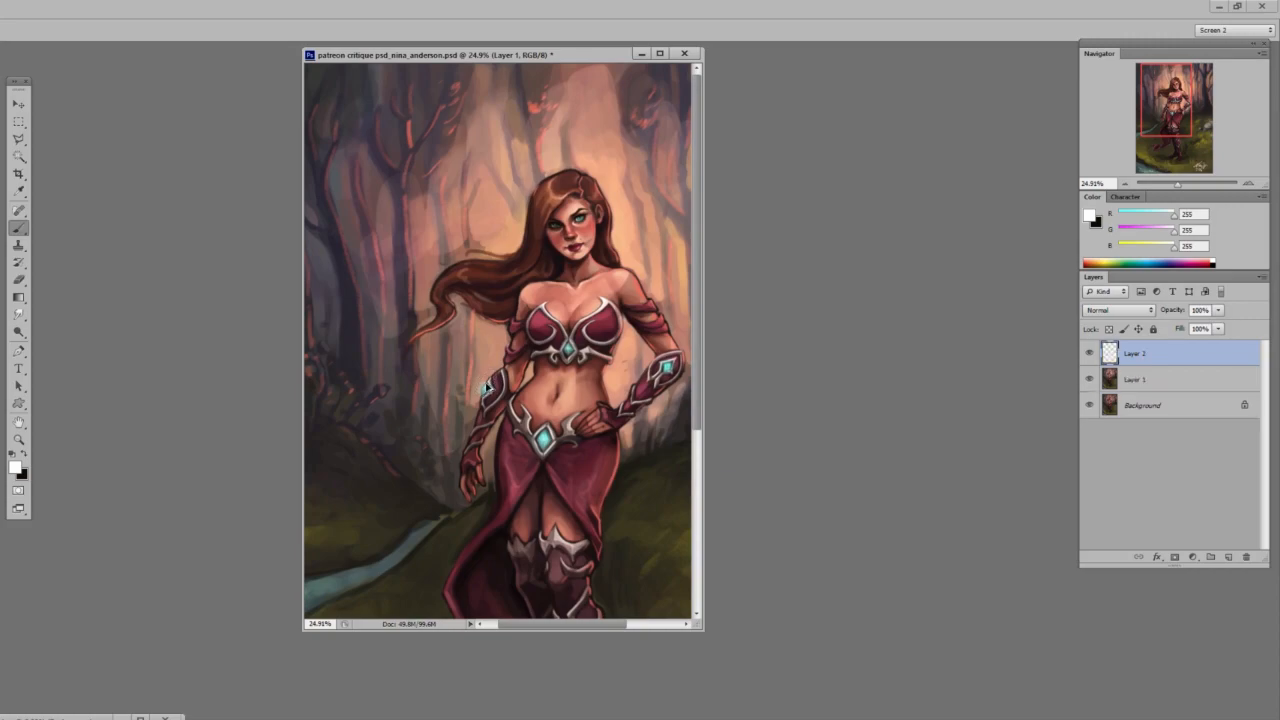
{"action": "key", "text": "ctrl+BackSpace"}
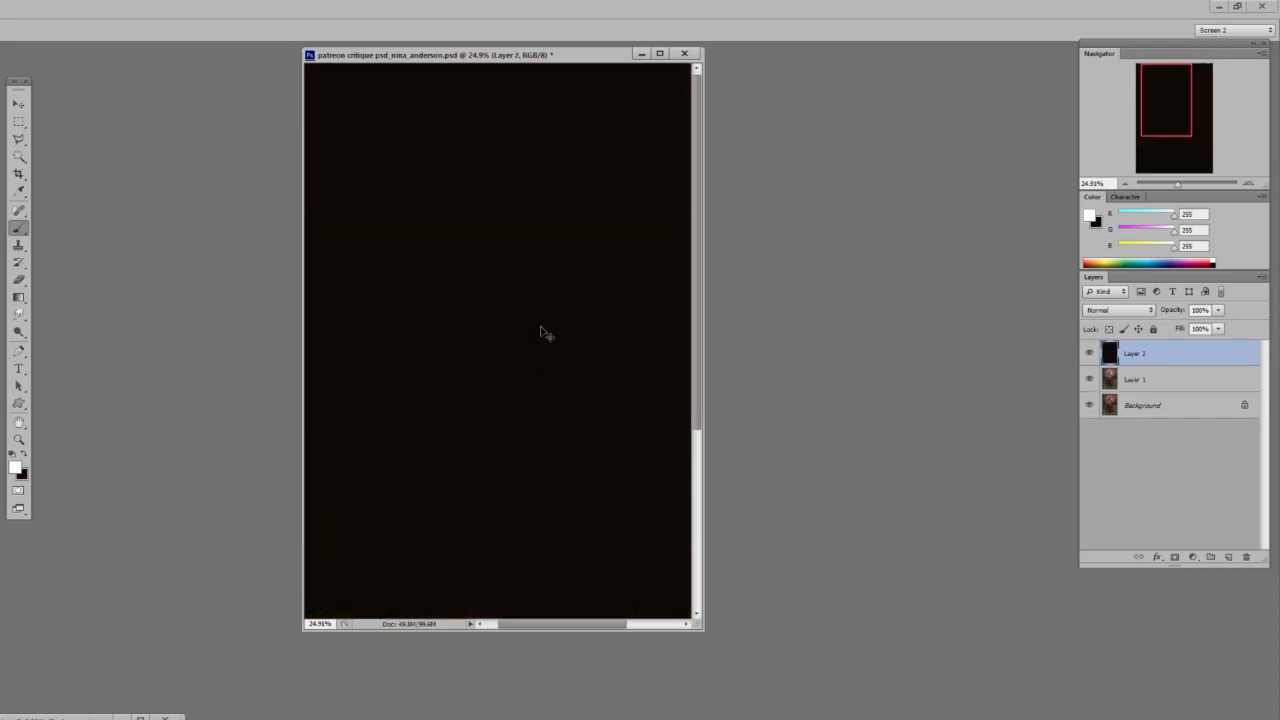
{"action": "key", "text": "ctrl+i"}
{"action": "left_click", "coordinate": [1165, 310]}
{"action": "left_click_drag", "start_coordinate": [1165, 310], "coordinate": [1147, 303]}
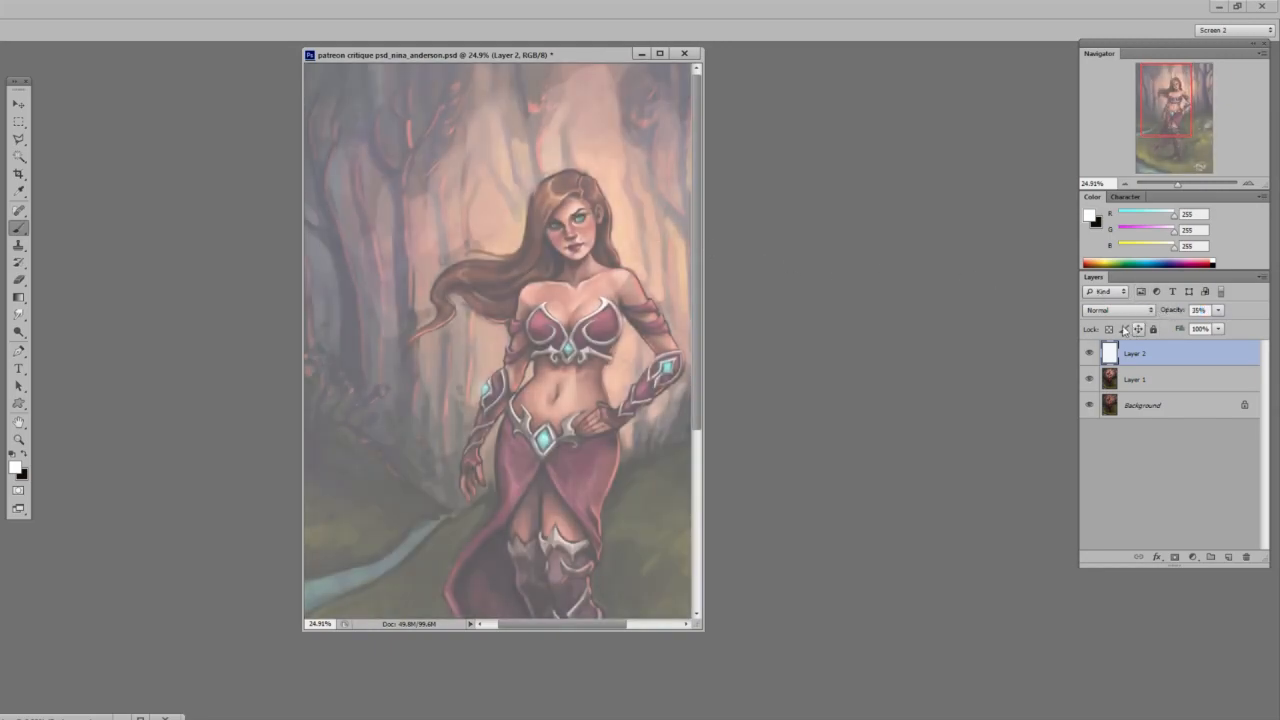
Add an empty layer above the white overlay and set up a black brush for sketching.
{"action": "key", "text": "ctrl+shift+alt+n"}
{"action": "key", "text": "x"}
{"action": "right_click", "coordinate": [602, 206]}
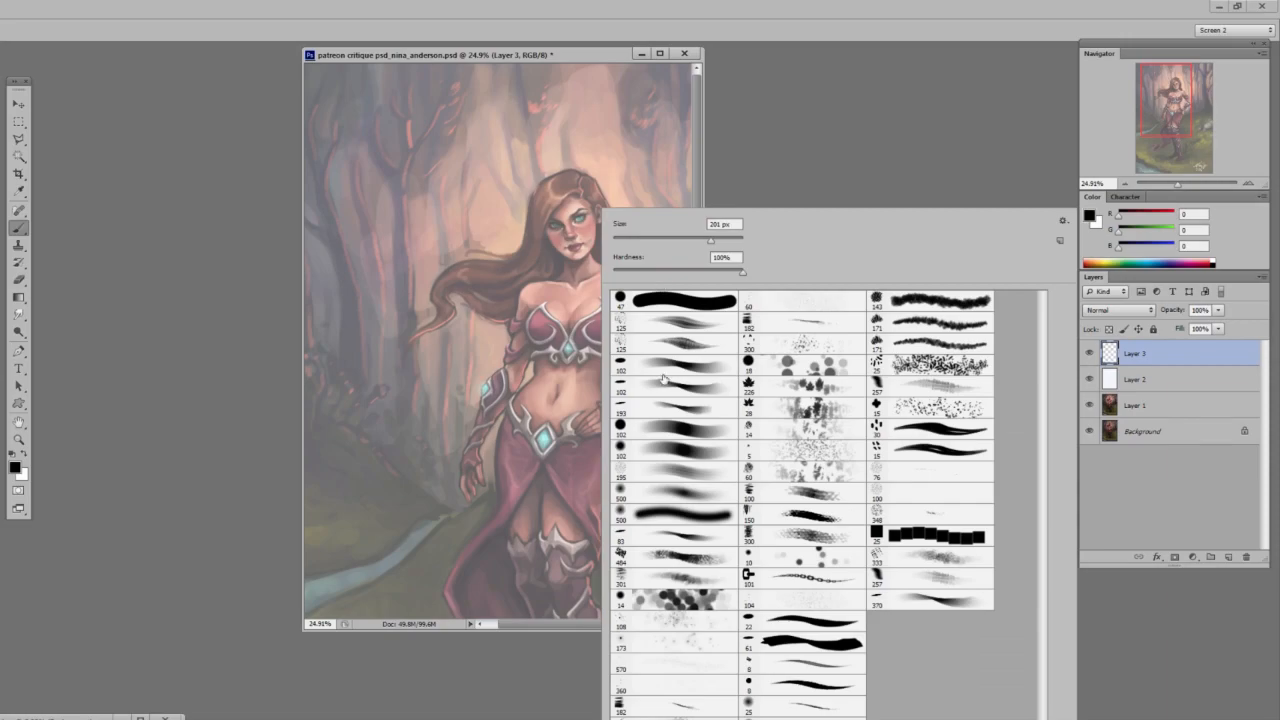
{"action": "left_click_drag", "start_coordinate": [574, 190], "coordinate": [625, 190]}
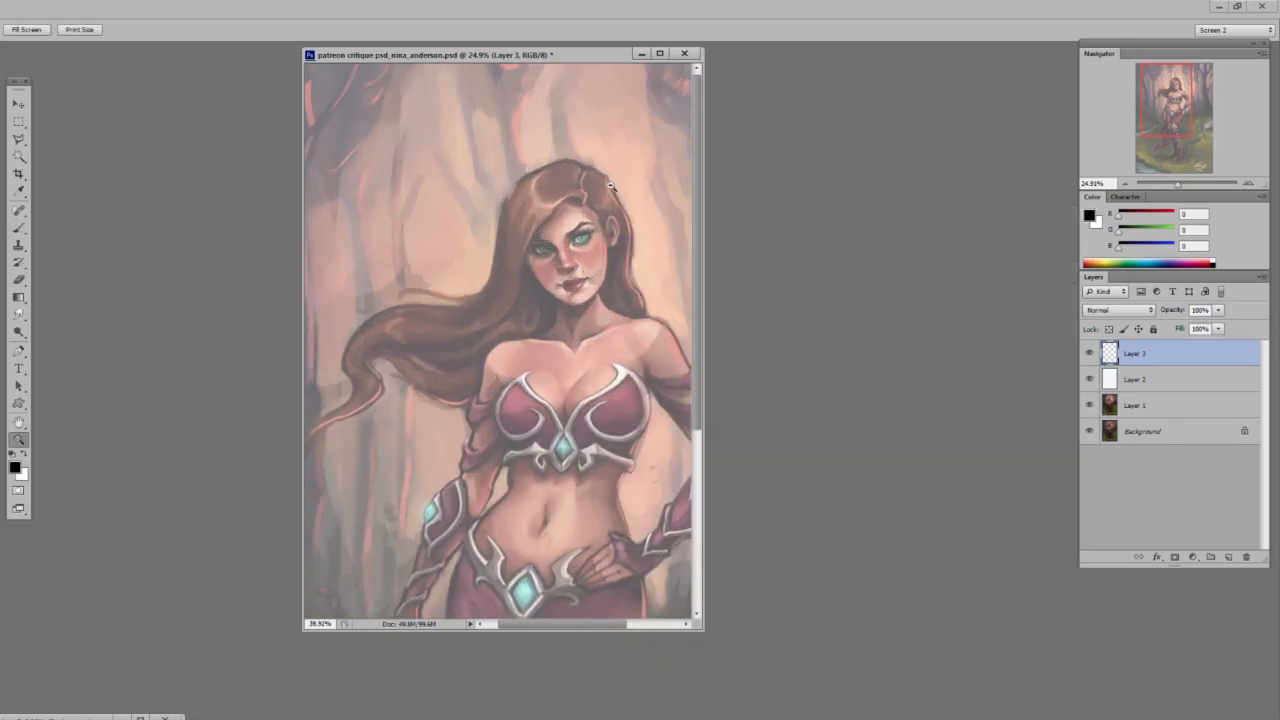
Try sketching a new black outline for the windblown hair beside the head, and undo the strokes.
{"action": "mouse_move", "coordinate": [556, 298]}
{"action": "left_mouse_down"}
{"action": "mouse_move", "coordinate": [580, 302]}
{"action": "mouse_move", "coordinate": [556, 300]}
{"action": "left_mouse_up"}
{"action": "key", "text": "ctrl+z"}
{"action": "left_click_drag", "start_coordinate": [522, 446], "coordinate": [518, 372]}
{"action": "key", "text": "ctrl+z"}
{"action": "left_click_drag", "start_coordinate": [456, 322], "coordinate": [551, 317]}
{"action": "scroll", "coordinate": [551, 317], "scroll_direction": "down", "scroll_amount": 3}
{"action": "mouse_move", "coordinate": [558, 208]}
{"action": "left_mouse_down"}
{"action": "mouse_move", "coordinate": [501, 298]}
{"action": "mouse_move", "coordinate": [459, 320]}
{"action": "mouse_move", "coordinate": [444, 375]}
{"action": "mouse_move", "coordinate": [398, 388]}
{"action": "mouse_move", "coordinate": [470, 336]}
{"action": "mouse_move", "coordinate": [493, 362]}
{"action": "left_mouse_up"}
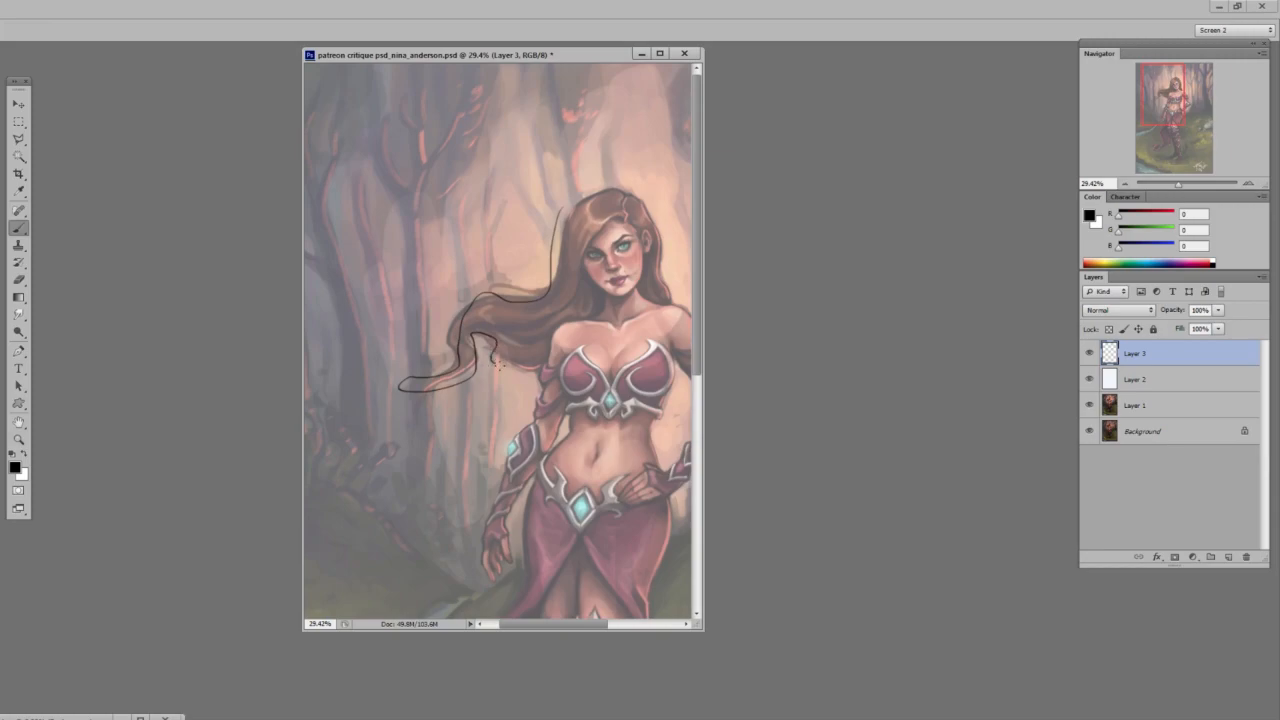
{"action": "key", "text": "ctrl+z"}
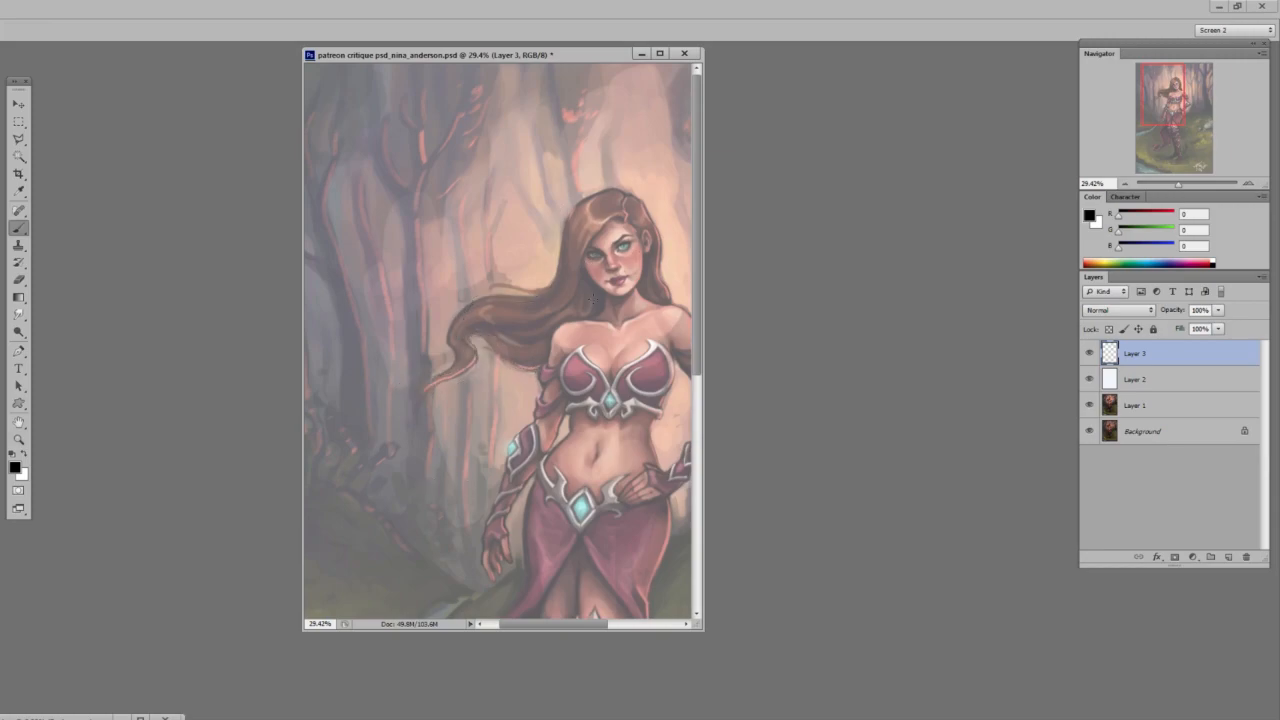
Sketch a fuller black outline along the side and crown of the hair, undoing the first strokes.
{"action": "left_click_drag", "start_coordinate": [570, 312], "coordinate": [548, 312]}
{"action": "left_click_drag", "start_coordinate": [555, 240], "coordinate": [560, 238]}
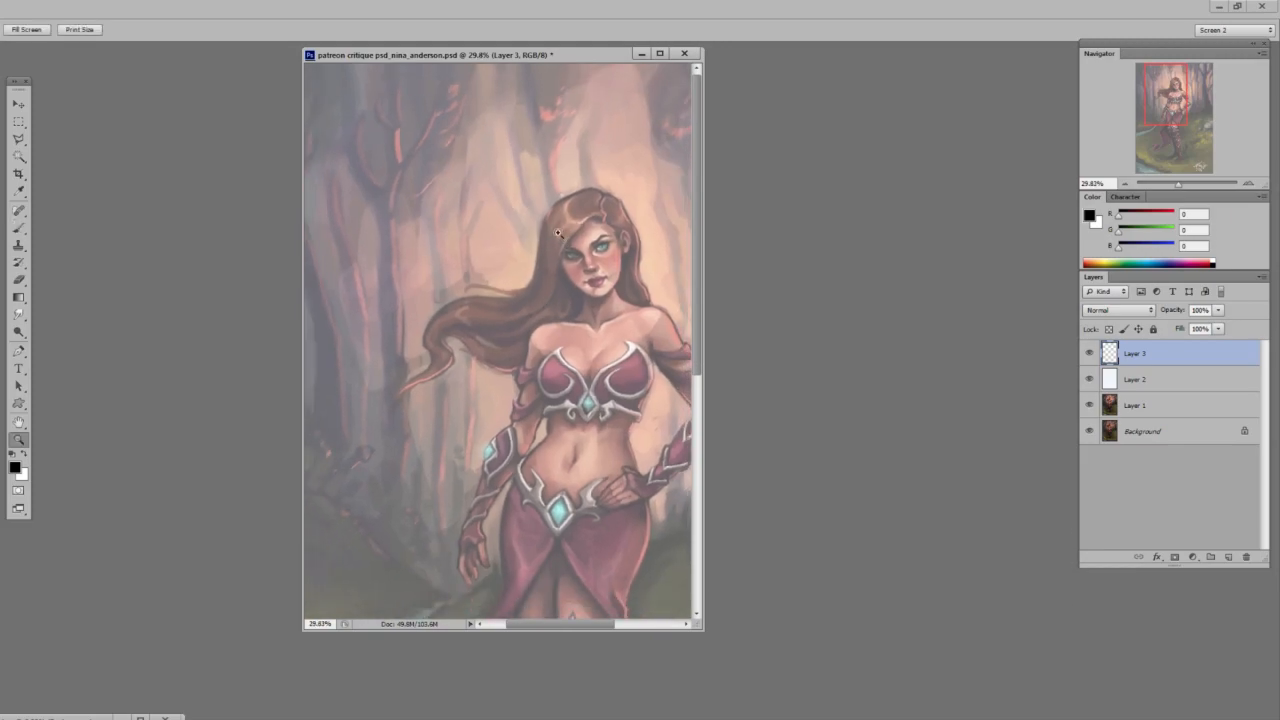
{"action": "left_click_drag", "start_coordinate": [612, 196], "coordinate": [688, 194]}
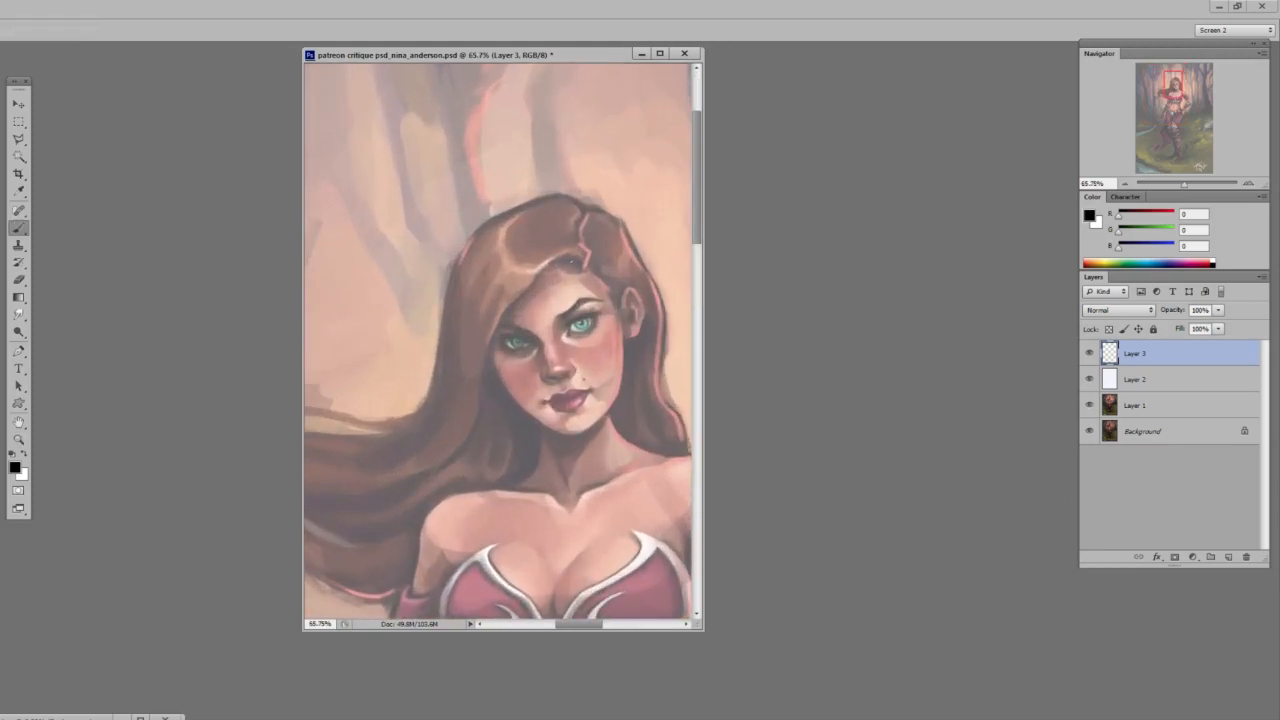
{"action": "mouse_move", "coordinate": [518, 296]}
{"action": "left_mouse_down"}
{"action": "mouse_move", "coordinate": [478, 408]}
{"action": "mouse_move", "coordinate": [447, 282]}
{"action": "mouse_move", "coordinate": [512, 200]}
{"action": "left_mouse_up"}
{"action": "left_click_drag", "start_coordinate": [507, 201], "coordinate": [566, 187]}
{"action": "key", "text": "ctrl+alt+z"}
{"action": "key", "text": "ctrl+alt+z"}
{"action": "left_click_drag", "start_coordinate": [467, 243], "coordinate": [569, 198]}
{"action": "left_click_drag", "start_coordinate": [442, 310], "coordinate": [515, 208]}
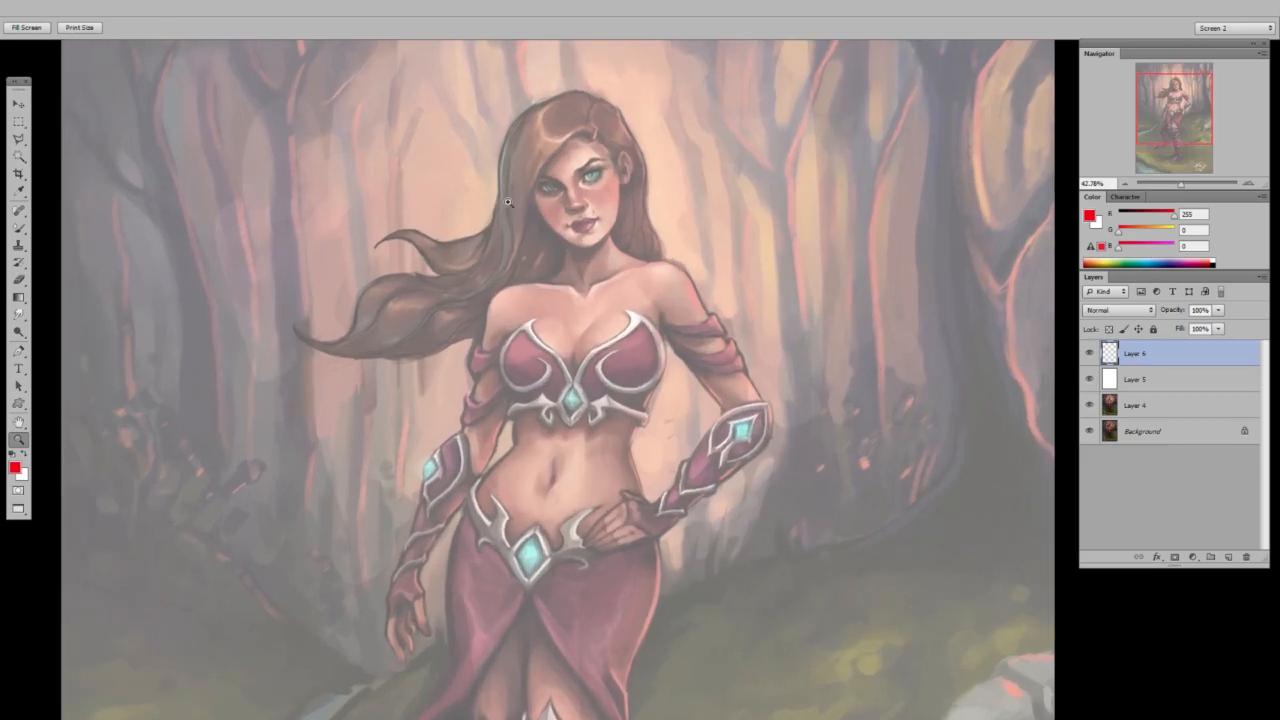
Try red guide strokes over the forehead and around the chest, undoing each one.
{"action": "key", "text": "b"}
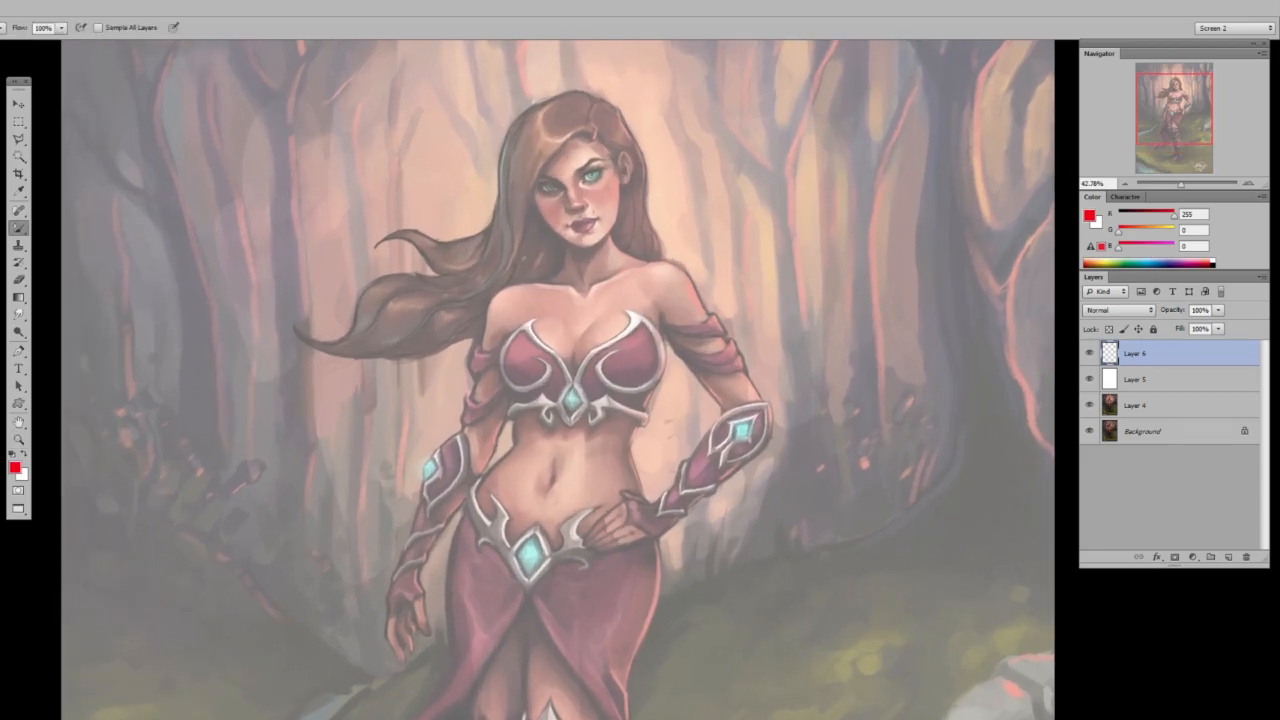
{"action": "mouse_move", "coordinate": [555, 177]}
{"action": "left_mouse_down"}
{"action": "mouse_move", "coordinate": [517, 133]}
{"action": "mouse_move", "coordinate": [559, 92]}
{"action": "mouse_move", "coordinate": [606, 104]}
{"action": "mouse_move", "coordinate": [595, 185]}
{"action": "left_mouse_up"}
{"action": "key", "text": "ctrl+z"}
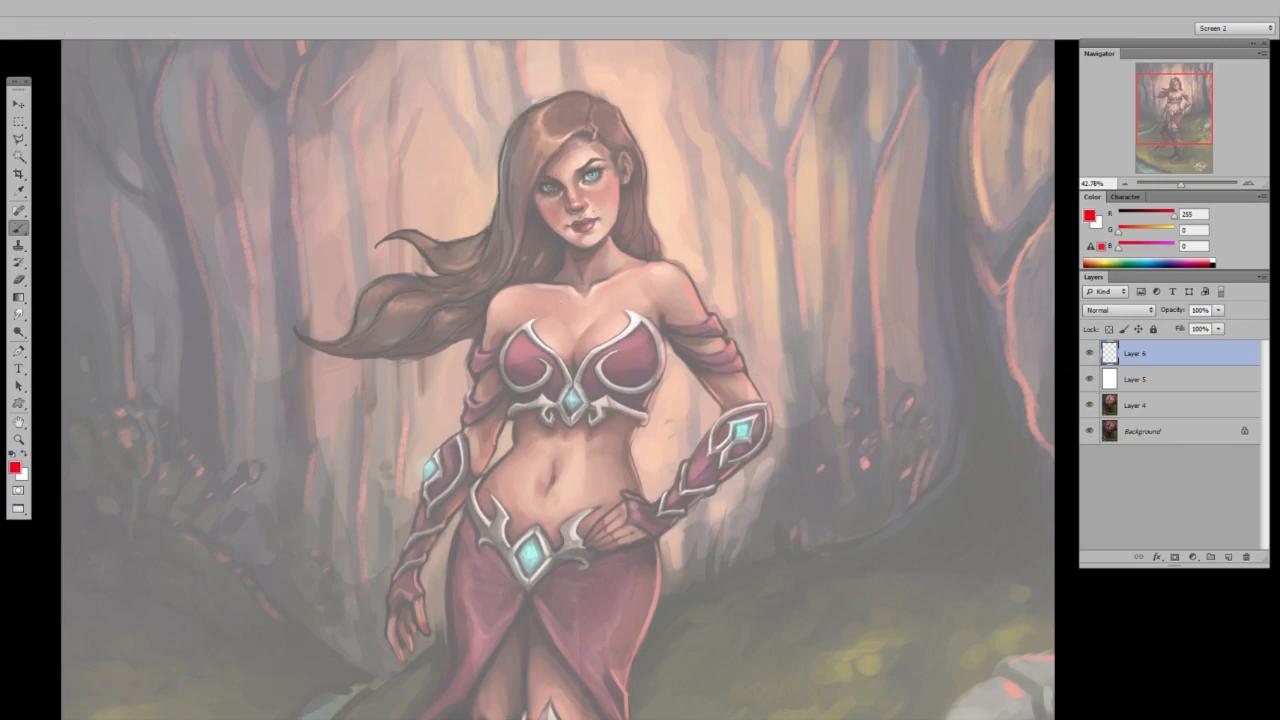
{"action": "mouse_move", "coordinate": [500, 432]}
{"action": "left_mouse_down"}
{"action": "mouse_move", "coordinate": [448, 395]}
{"action": "mouse_move", "coordinate": [492, 351]}
{"action": "mouse_move", "coordinate": [533, 353]}
{"action": "mouse_move", "coordinate": [545, 420]}
{"action": "left_mouse_up"}
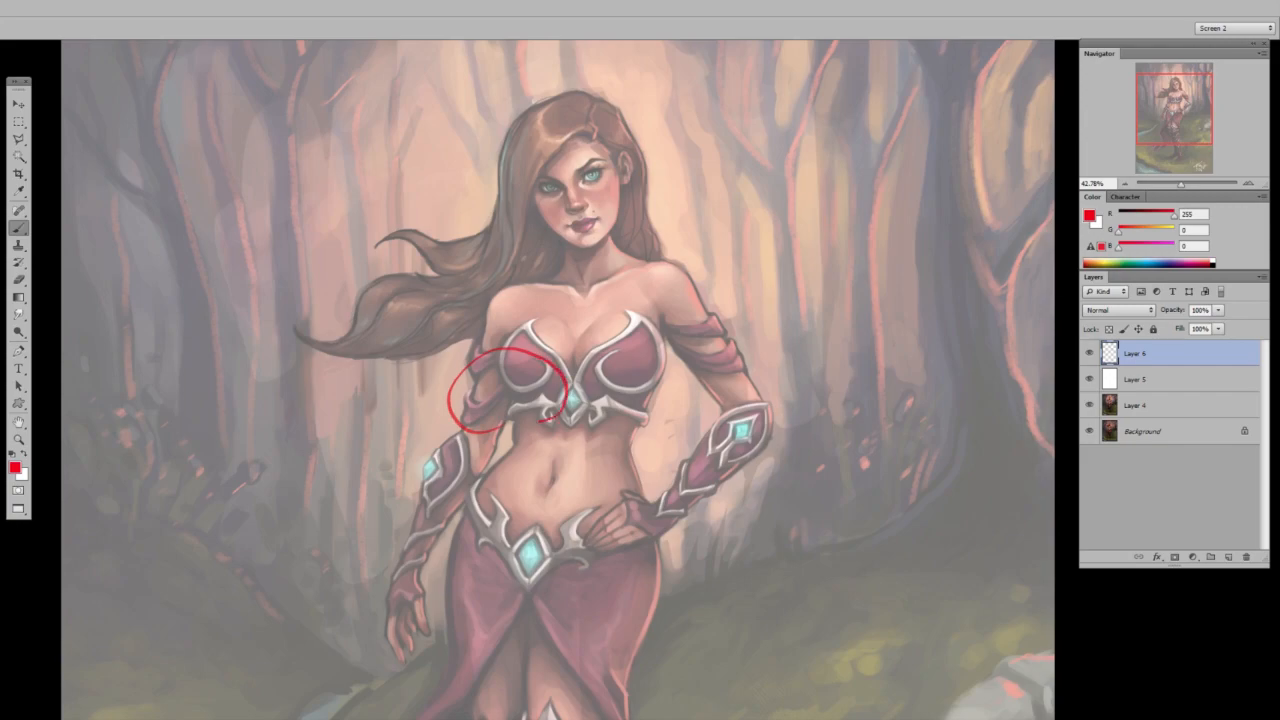
{"action": "key", "text": "ctrl+z"}
Trace the metal swirl on one cup of the top in red, erase it and adjust the eraser's brush settings.
{"action": "mouse_move", "coordinate": [600, 358]}
{"action": "left_mouse_down"}
{"action": "mouse_move", "coordinate": [660, 342]}
{"action": "mouse_move", "coordinate": [652, 328]}
{"action": "mouse_move", "coordinate": [583, 392]}
{"action": "left_mouse_up"}
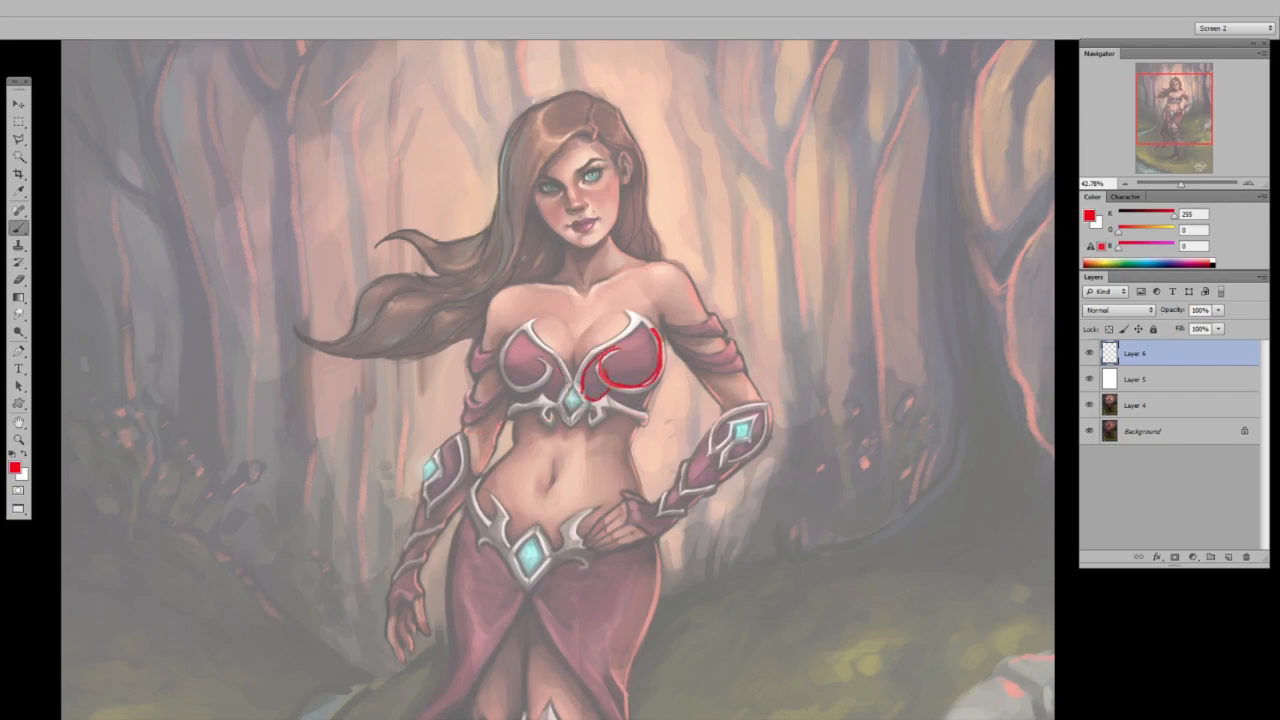
{"action": "key", "text": "e"}
{"action": "mouse_move", "coordinate": [590, 368]}
{"action": "left_mouse_down"}
{"action": "mouse_move", "coordinate": [650, 331]}
{"action": "mouse_move", "coordinate": [650, 355]}
{"action": "left_mouse_up"}
{"action": "right_click", "coordinate": [608, 334]}
{"action": "left_click", "coordinate": [712, 425]}
{"action": "left_click", "coordinate": [726, 363]}
Trace the windblown hair strands with flowing red S-curve guide lines.
{"action": "key", "text": "b"}
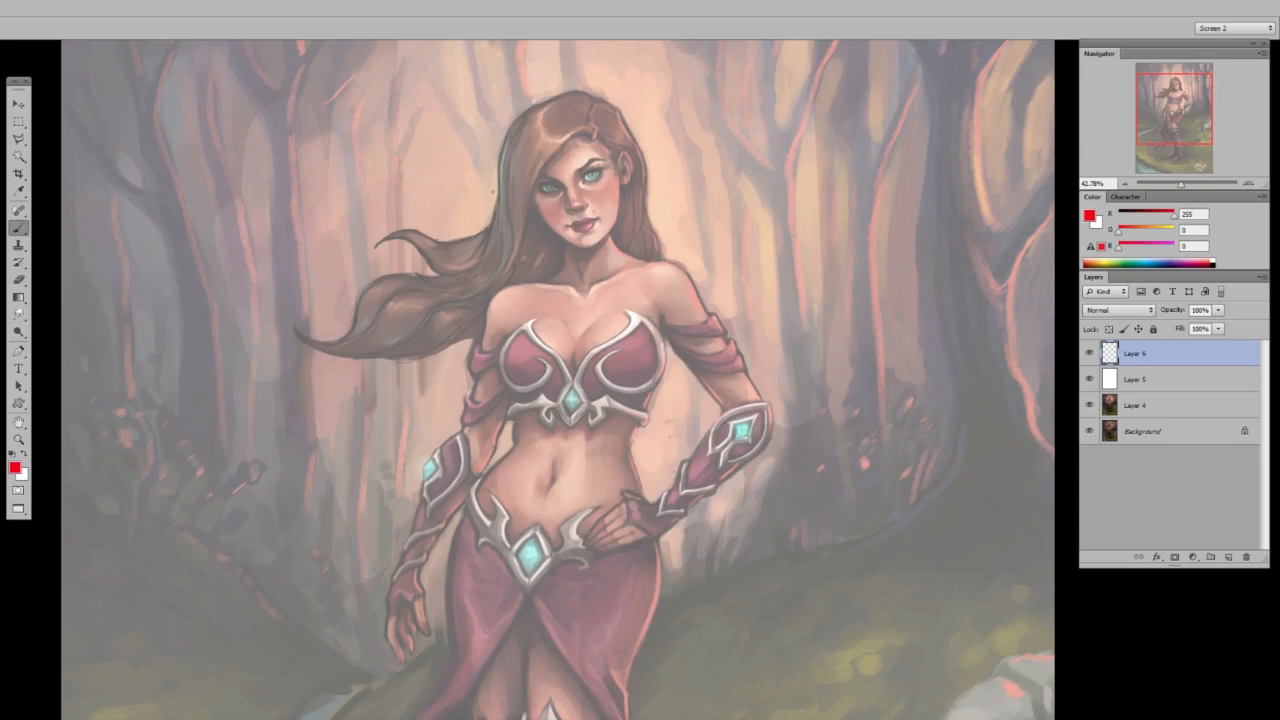
{"action": "mouse_move", "coordinate": [498, 205]}
{"action": "left_mouse_down"}
{"action": "mouse_move", "coordinate": [435, 283]}
{"action": "mouse_move", "coordinate": [382, 275]}
{"action": "mouse_move", "coordinate": [338, 343]}
{"action": "mouse_move", "coordinate": [478, 296]}
{"action": "left_mouse_up"}
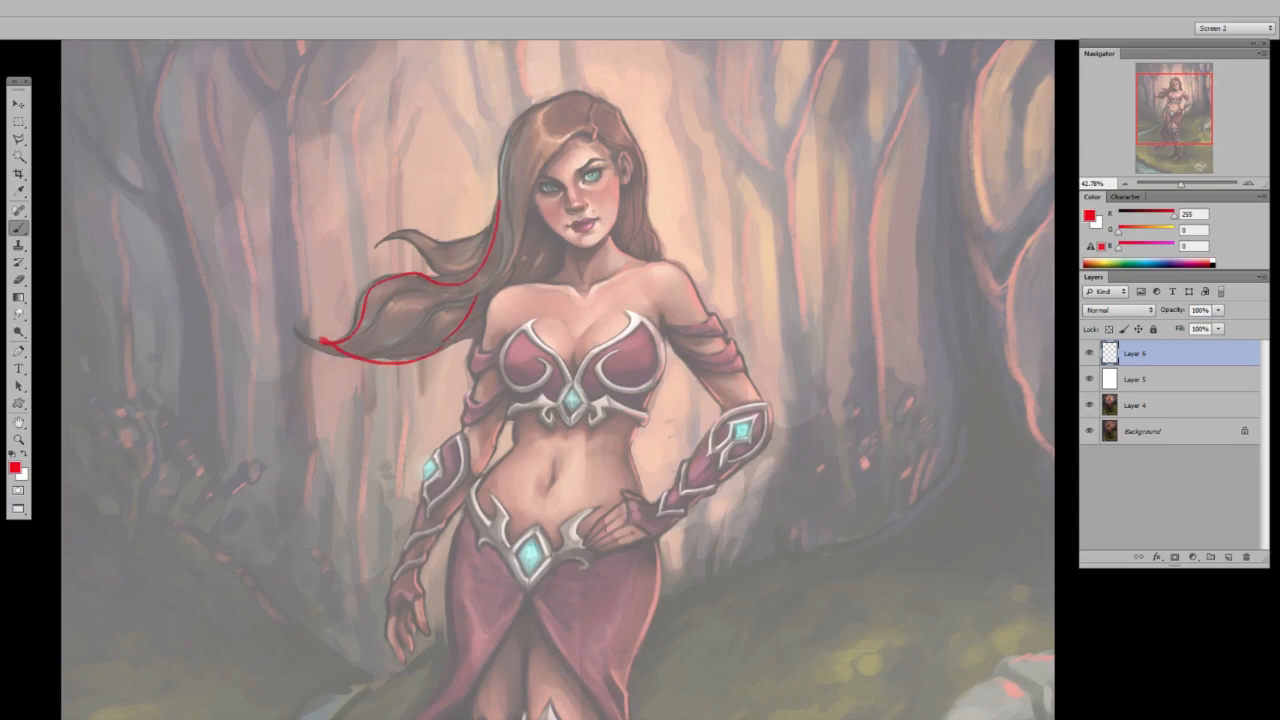
{"action": "left_click_drag", "start_coordinate": [468, 245], "coordinate": [444, 277]}
{"action": "mouse_move", "coordinate": [519, 214]}
{"action": "left_mouse_down"}
{"action": "mouse_move", "coordinate": [496, 288]}
{"action": "mouse_move", "coordinate": [517, 282]}
{"action": "left_mouse_up"}
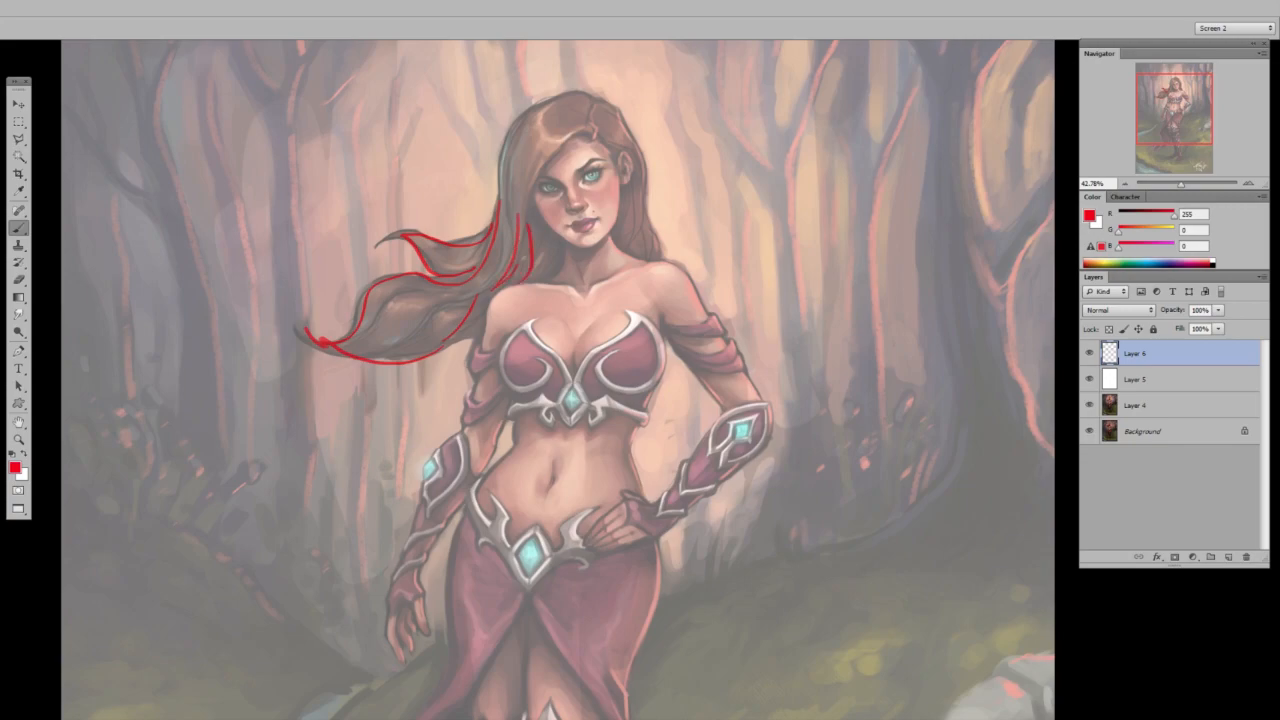
{"action": "left_click_drag", "start_coordinate": [458, 342], "coordinate": [473, 340]}
Move the white overlay above the hair layer, hide it, and paint an extra dark strand beneath the hair beside the shoulder.
{"action": "left_click_drag", "start_coordinate": [1140, 379], "coordinate": [1140, 384]}
{"action": "left_click", "coordinate": [1089, 353]}
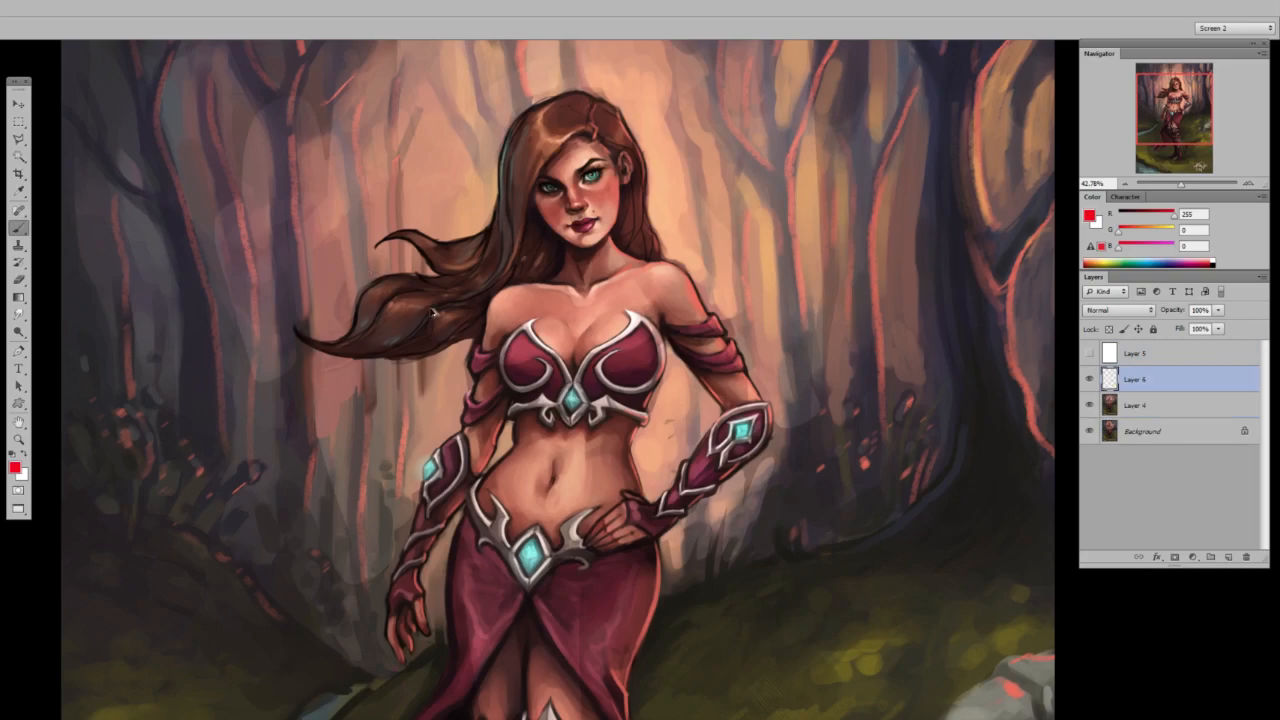
{"action": "left_click", "coordinate": [474, 328], "text": "alt"}
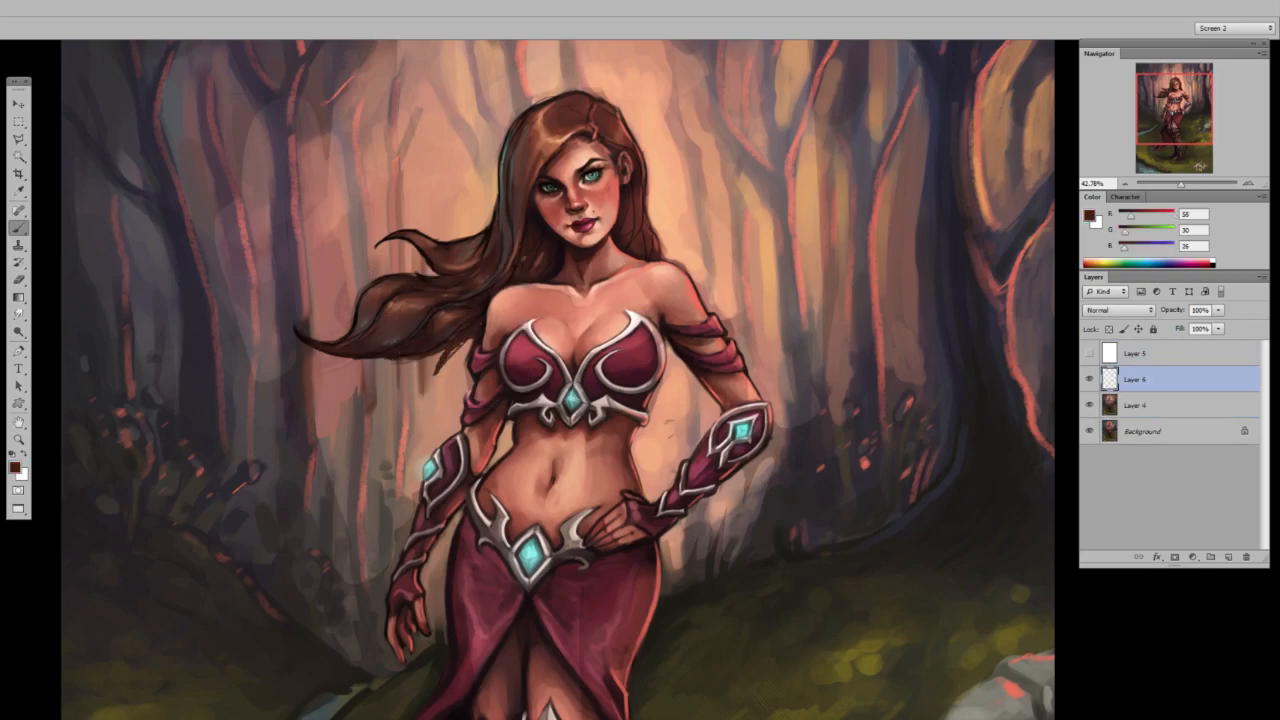
{"action": "key", "text": "d"}
{"action": "mouse_move", "coordinate": [472, 340]}
{"action": "left_mouse_down"}
{"action": "mouse_move", "coordinate": [450, 356]}
{"action": "mouse_move", "coordinate": [465, 331]}
{"action": "mouse_move", "coordinate": [463, 361]}
{"action": "left_mouse_up"}
{"action": "left_click", "coordinate": [474, 368], "text": "alt"}
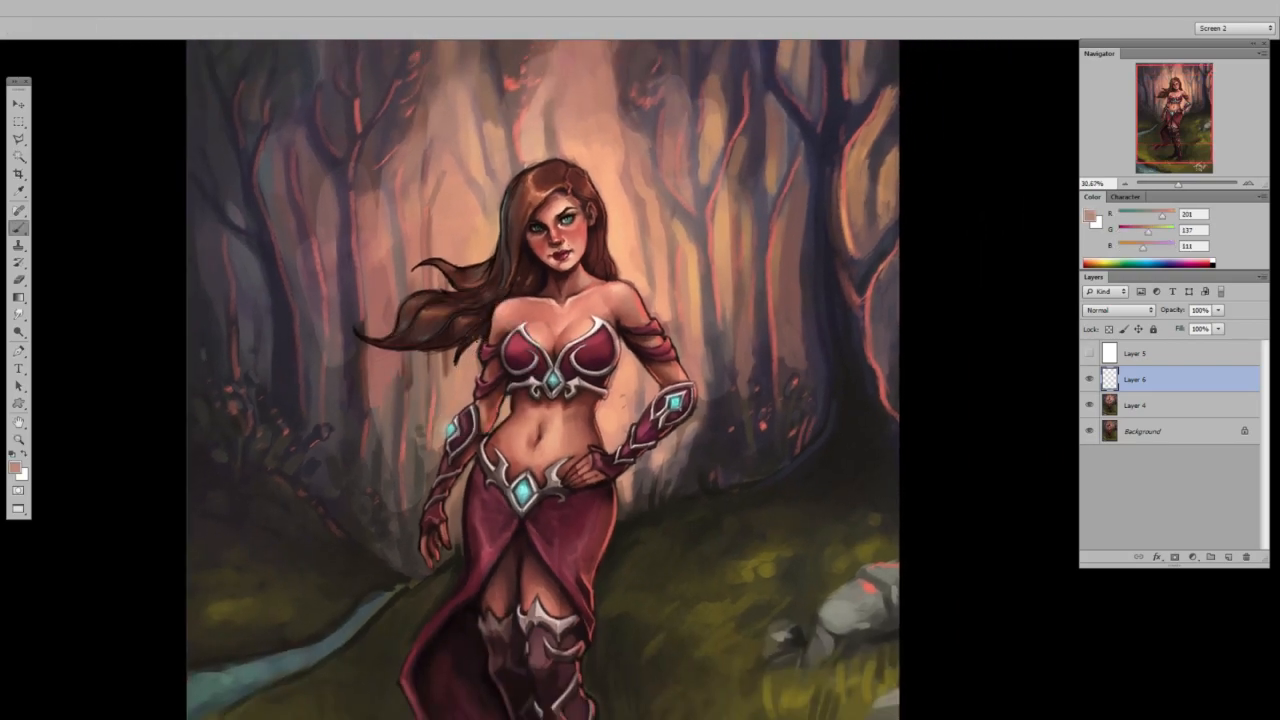
Show the white overlay beneath the hair layer and sketch black flow lines along the windblown strands.
{"action": "left_click", "coordinate": [1090, 353]}
{"action": "key", "text": "ctrl+bracketright"}
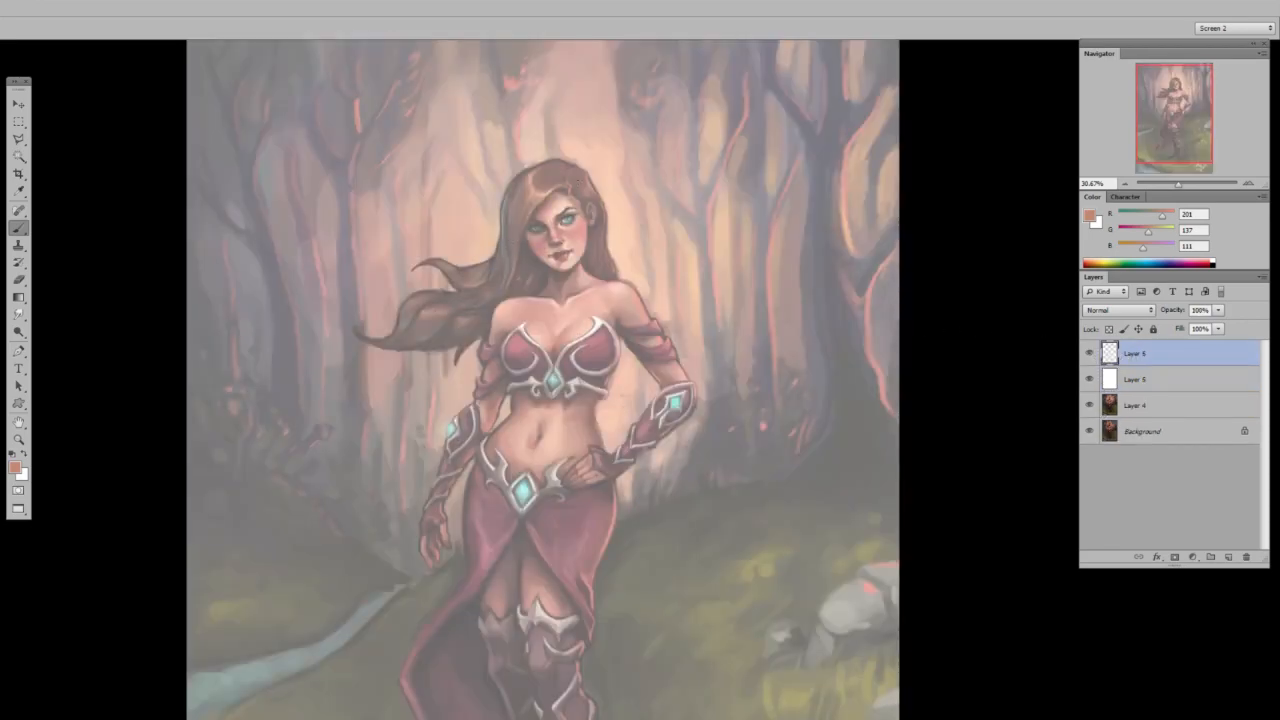
{"action": "key", "text": "d"}
{"action": "left_click_drag", "start_coordinate": [371, 273], "coordinate": [383, 341]}
{"action": "key", "text": "ctrl+z"}
{"action": "key", "text": "ctrl+space"}
{"action": "left_click_drag", "start_coordinate": [420, 265], "coordinate": [504, 313]}
{"action": "mouse_move", "coordinate": [566, 267]}
{"action": "left_mouse_down"}
{"action": "mouse_move", "coordinate": [521, 318]}
{"action": "mouse_move", "coordinate": [387, 390]}
{"action": "mouse_move", "coordinate": [326, 360]}
{"action": "mouse_move", "coordinate": [406, 358]}
{"action": "mouse_move", "coordinate": [488, 318]}
{"action": "left_mouse_up"}
{"action": "mouse_move", "coordinate": [366, 370]}
{"action": "left_mouse_down"}
{"action": "mouse_move", "coordinate": [416, 300]}
{"action": "mouse_move", "coordinate": [500, 306]}
{"action": "mouse_move", "coordinate": [550, 273]}
{"action": "left_mouse_up"}
{"action": "mouse_move", "coordinate": [509, 319]}
{"action": "left_mouse_down"}
{"action": "mouse_move", "coordinate": [554, 246]}
{"action": "mouse_move", "coordinate": [548, 185]}
{"action": "left_mouse_up"}
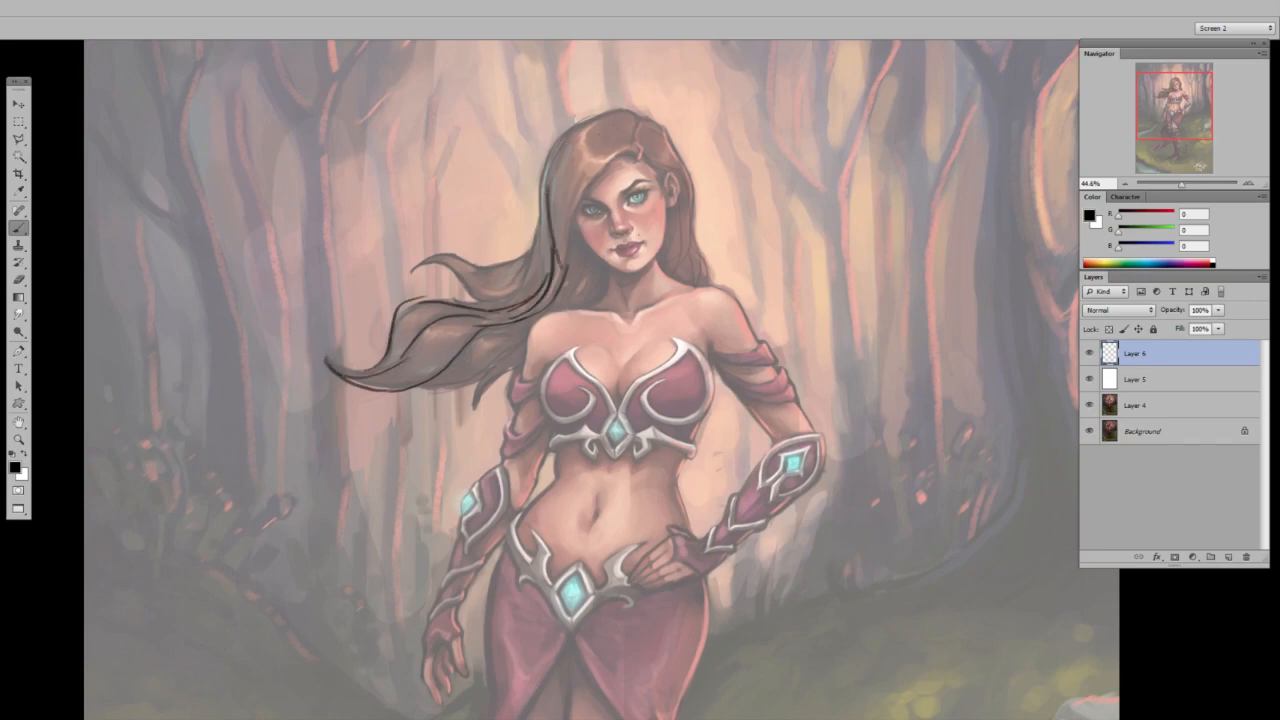
Remove the black flow lines from the hair.
{"action": "key", "text": "ctrl+0"}
{"action": "key", "text": "e"}
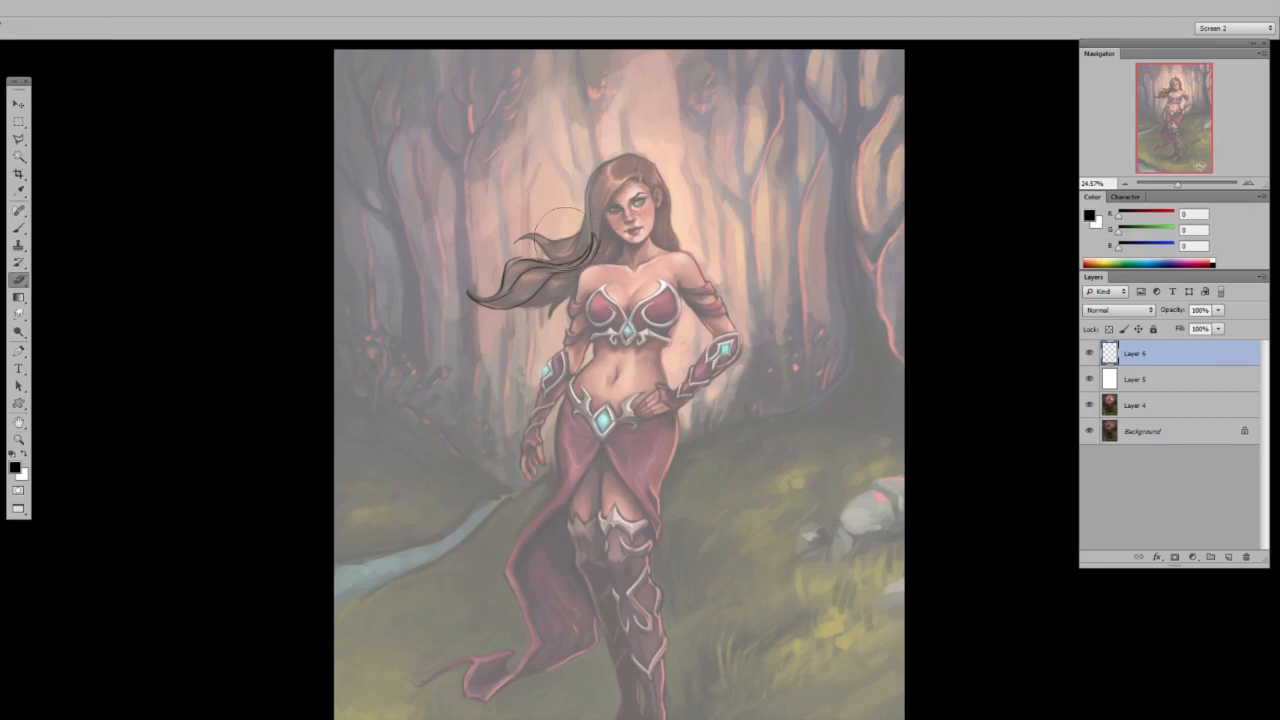
{"action": "key", "text": "b"}
Sketch a black triangle below each collarbone to mark the hollows of the upper chest.
{"action": "scroll", "coordinate": [690, 190], "scroll_direction": "up", "scroll_amount": 2}
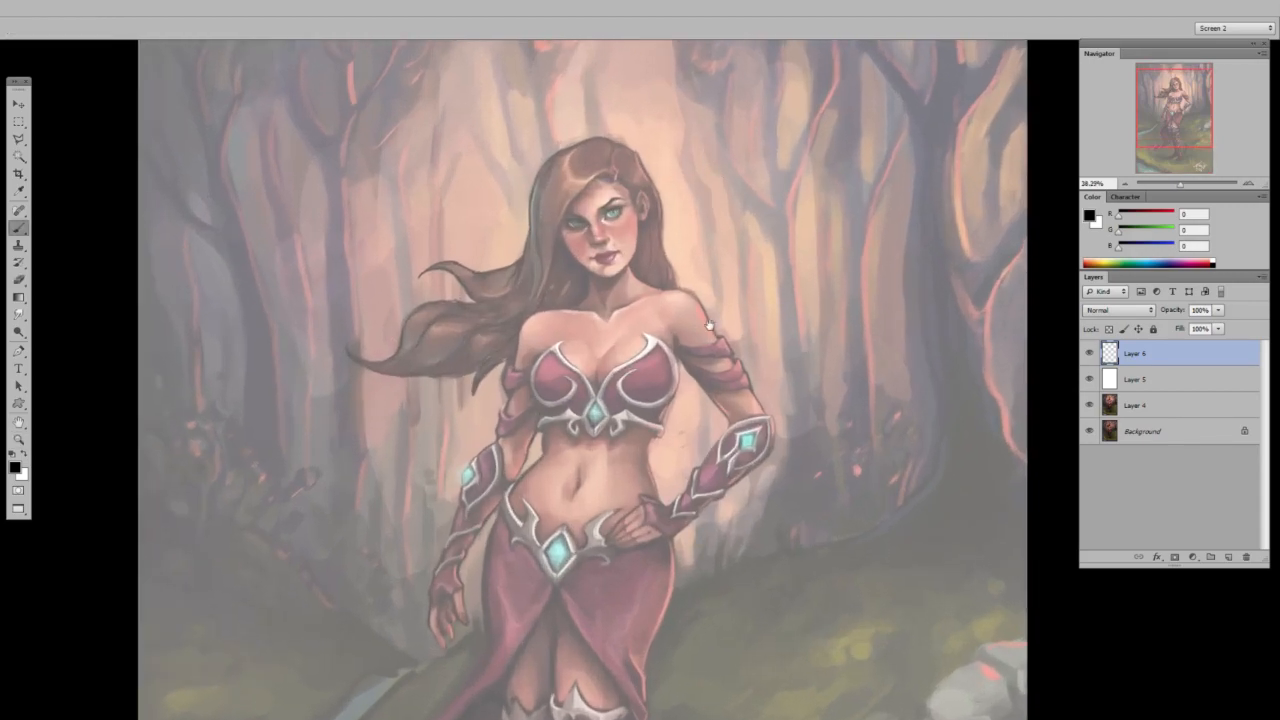
{"action": "left_click_drag", "start_coordinate": [709, 325], "coordinate": [657, 315]}
{"action": "key", "text": "z"}
{"action": "mouse_move", "coordinate": [594, 282]}
{"action": "left_mouse_down"}
{"action": "mouse_move", "coordinate": [636, 286]}
{"action": "mouse_move", "coordinate": [714, 252]}
{"action": "mouse_move", "coordinate": [733, 302]}
{"action": "left_mouse_up"}
{"action": "key", "text": "b"}
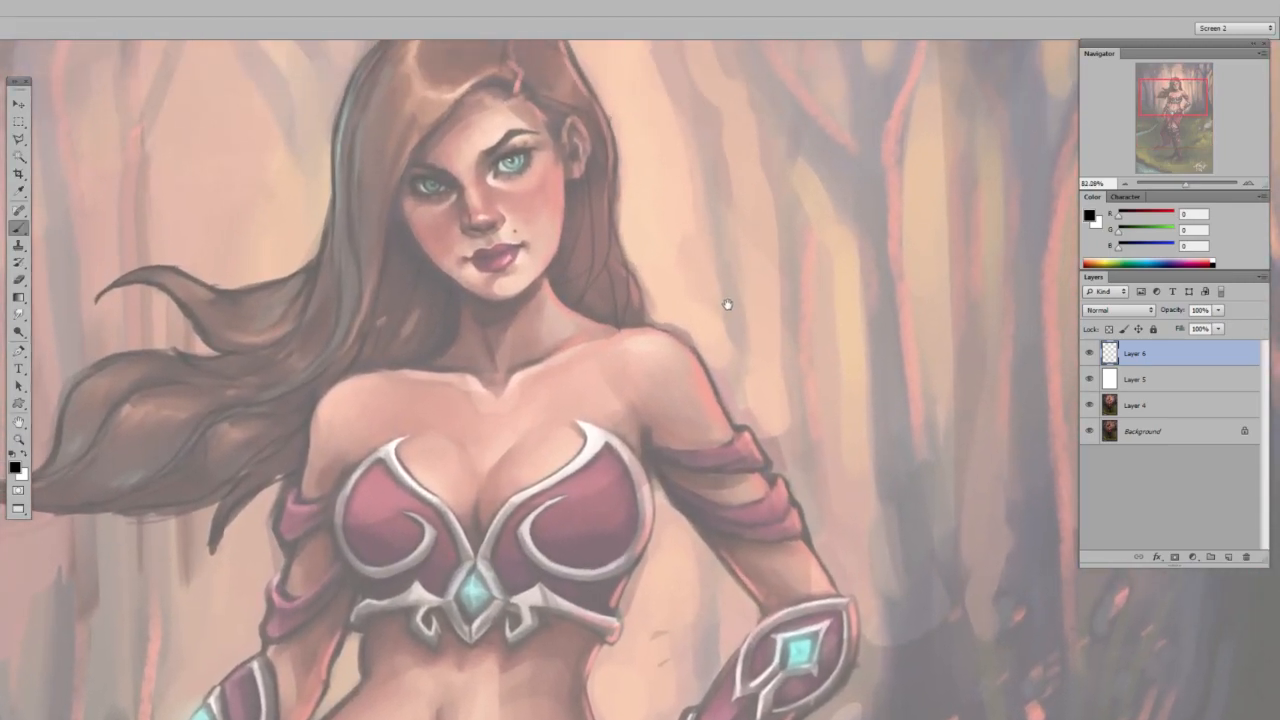
{"action": "key", "text": "z"}
{"action": "left_click_drag", "start_coordinate": [648, 348], "coordinate": [661, 352]}
{"action": "key", "text": "b"}
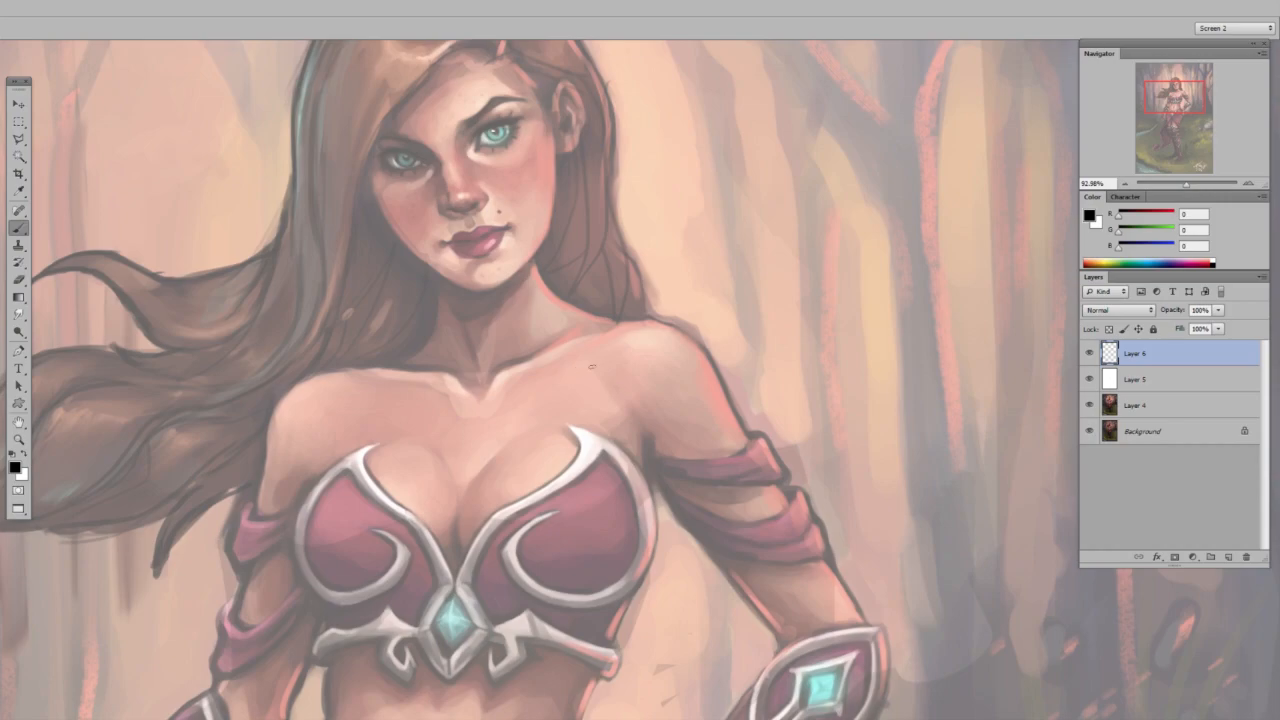
{"action": "mouse_move", "coordinate": [567, 368]}
{"action": "left_mouse_down"}
{"action": "mouse_move", "coordinate": [617, 389]}
{"action": "mouse_move", "coordinate": [570, 378]}
{"action": "left_mouse_up"}
{"action": "mouse_move", "coordinate": [344, 412]}
{"action": "left_mouse_down"}
{"action": "mouse_move", "coordinate": [374, 404]}
{"action": "mouse_move", "coordinate": [331, 424]}
{"action": "left_mouse_up"}
Hide the white overlay, place it above the sketch layer, and paint sampled skin tones over the collarbone triangles.
{"action": "left_click", "coordinate": [1090, 379]}
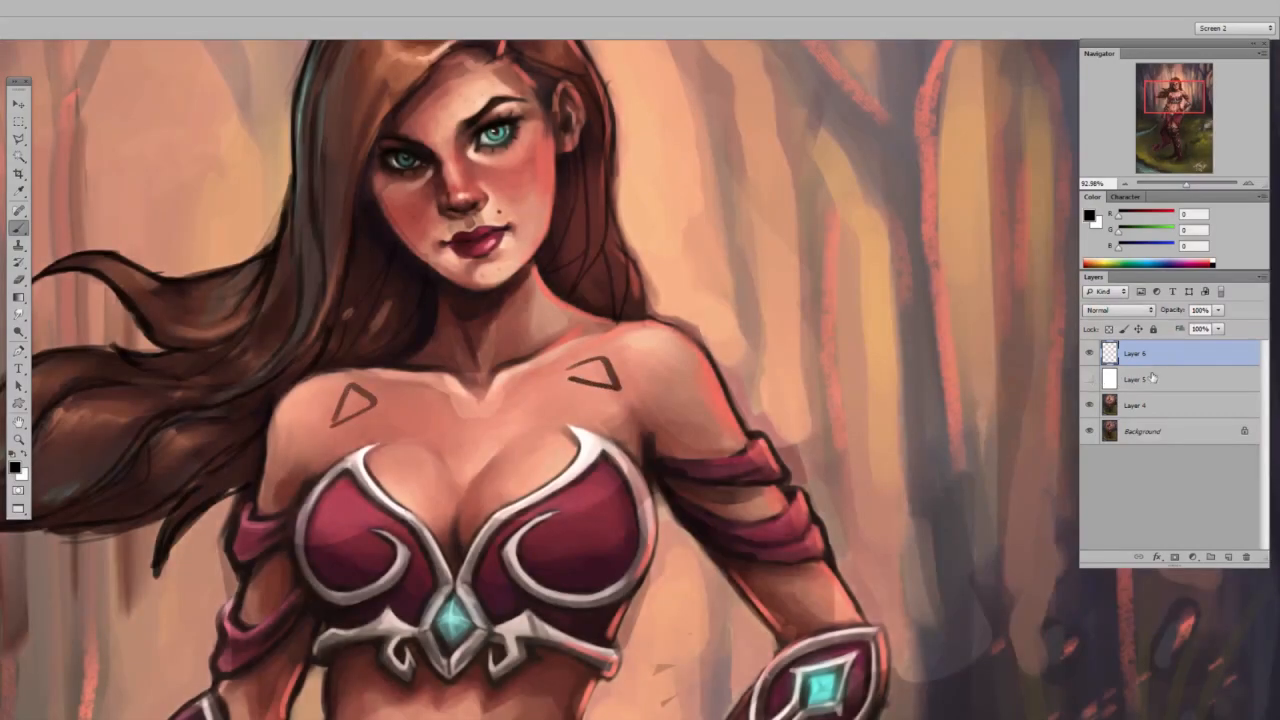
{"action": "left_click_drag", "start_coordinate": [1150, 361], "coordinate": [1137, 380]}
{"action": "left_click", "coordinate": [516, 326], "text": "alt"}
{"action": "right_click", "coordinate": [612, 306]}
{"action": "mouse_move", "coordinate": [658, 325]}
{"action": "left_mouse_down"}
{"action": "mouse_move", "coordinate": [645, 325]}
{"action": "mouse_move", "coordinate": [661, 325]}
{"action": "left_mouse_up"}
{"action": "left_click_drag", "start_coordinate": [572, 372], "coordinate": [608, 380]}
{"action": "left_click_drag", "start_coordinate": [342, 412], "coordinate": [364, 398]}
Merge the sketch layer down into the painting and blend the hollows below the collarbones with the Mixer Brush.
{"action": "key", "text": "ctrl+e"}
{"action": "key", "text": "shift+b"}
{"action": "left_click_drag", "start_coordinate": [560, 382], "coordinate": [618, 391]}
{"action": "mouse_move", "coordinate": [618, 386]}
{"action": "left_mouse_down"}
{"action": "mouse_move", "coordinate": [602, 362]}
{"action": "mouse_move", "coordinate": [558, 373]}
{"action": "left_mouse_up"}
{"action": "left_click_drag", "start_coordinate": [366, 390], "coordinate": [328, 420]}
{"action": "left_click_drag", "start_coordinate": [449, 390], "coordinate": [458, 403]}
Readjust the Mixer Brush size for blending the neck and upper chest.
{"action": "key", "text": "ctrl+space"}
{"action": "mouse_move", "coordinate": [510, 308]}
{"action": "left_mouse_down"}
{"action": "mouse_move", "coordinate": [430, 306]}
{"action": "mouse_move", "coordinate": [502, 300]}
{"action": "mouse_move", "coordinate": [532, 348]}
{"action": "left_mouse_up"}
{"action": "key", "text": "space"}
{"action": "right_click", "coordinate": [546, 333]}
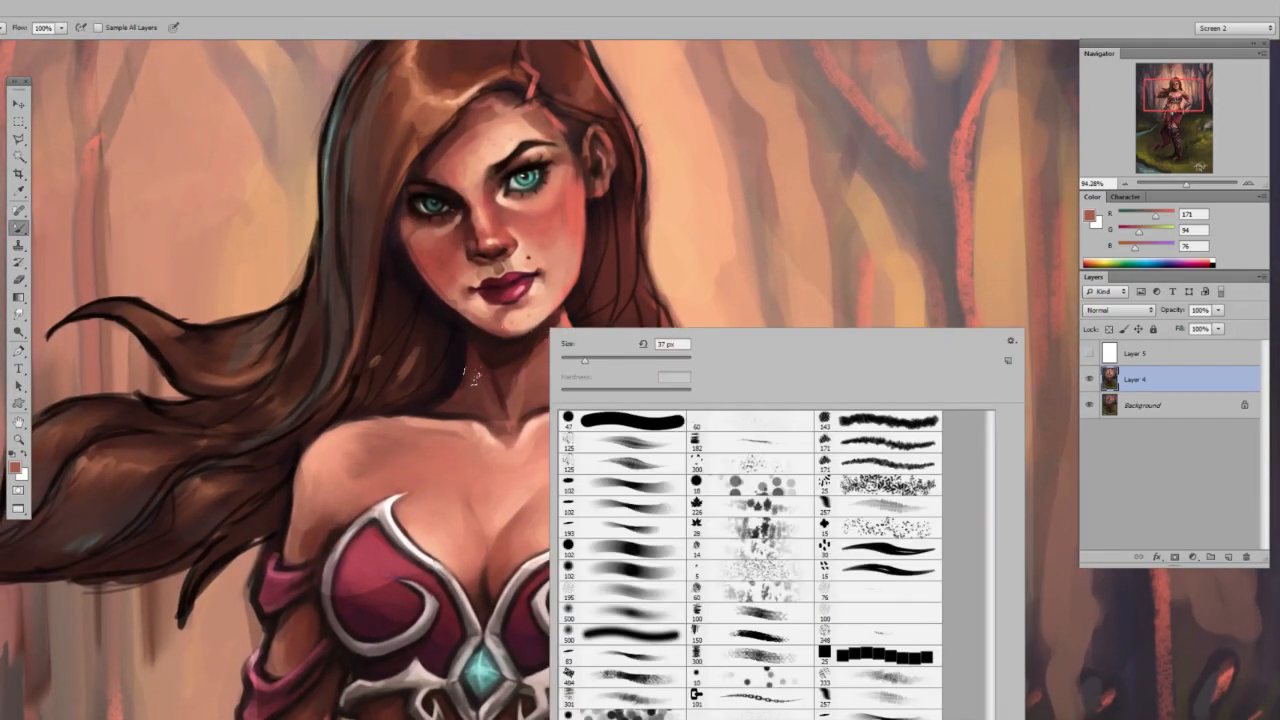
{"action": "left_click", "coordinate": [622, 360]}
{"action": "left_click", "coordinate": [594, 300]}
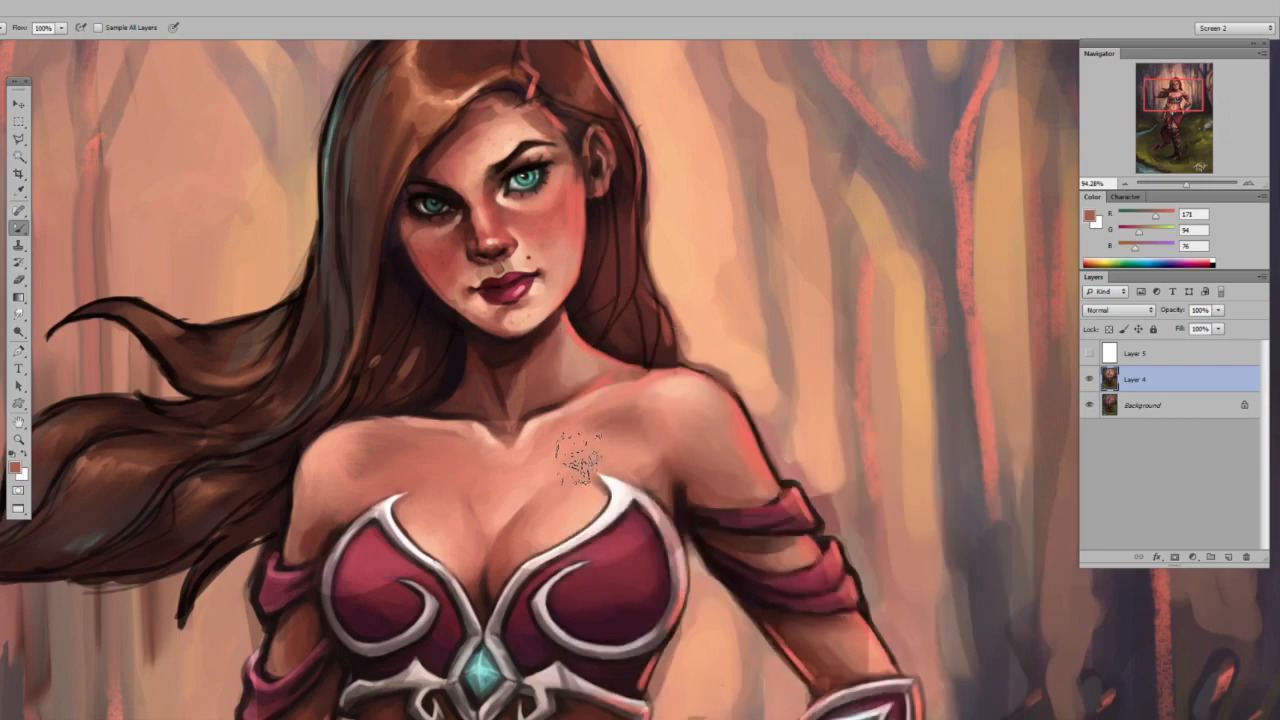
{"action": "key", "text": "ctrl+space"}
{"action": "mouse_move", "coordinate": [549, 403]}
{"action": "left_mouse_down"}
{"action": "mouse_move", "coordinate": [518, 407]}
{"action": "mouse_move", "coordinate": [546, 404]}
{"action": "left_mouse_up"}
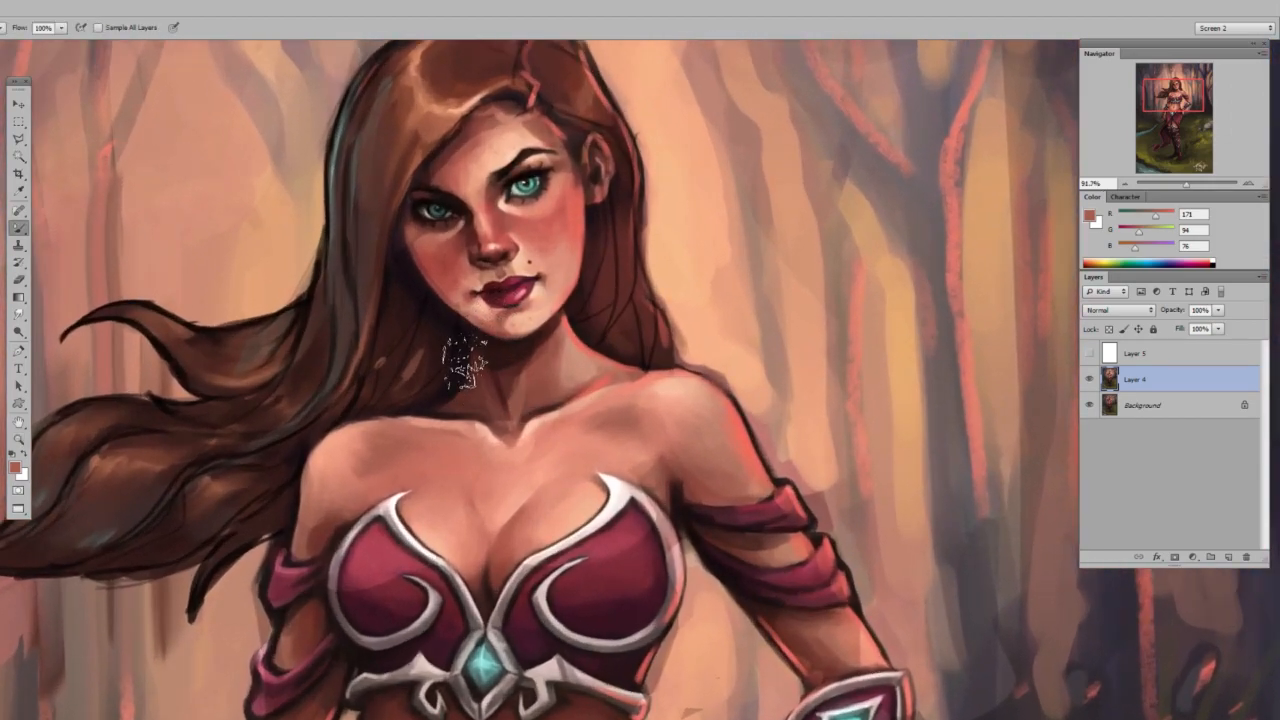
{"action": "right_click", "coordinate": [509, 307]}
{"action": "left_click", "coordinate": [555, 340]}
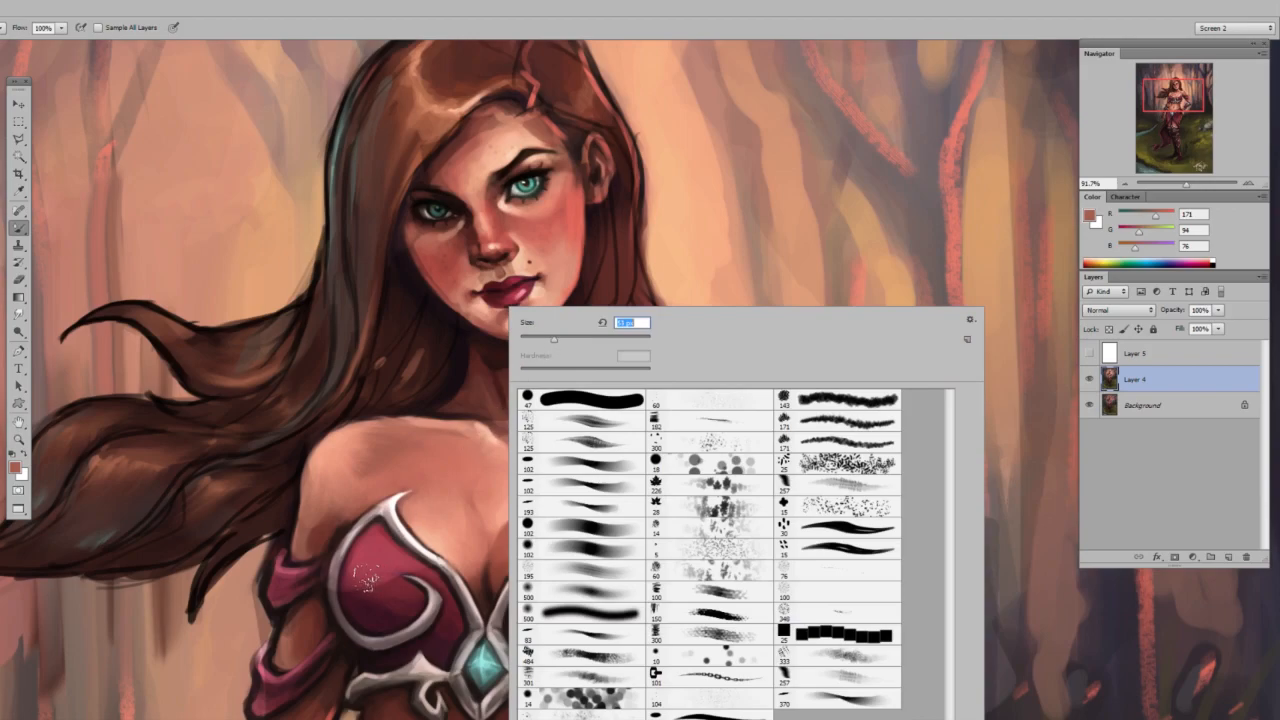
{"action": "left_click", "coordinate": [356, 598]}
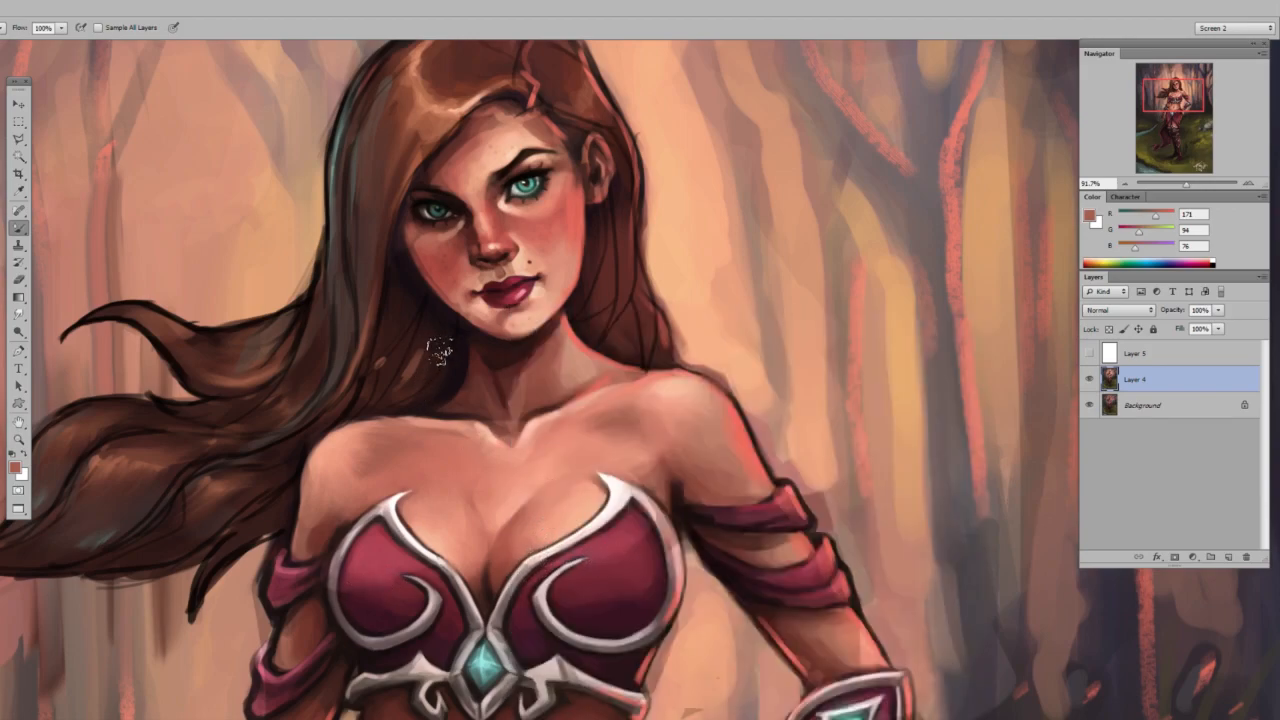
{"action": "key", "text": "ctrl+space"}
{"action": "left_click_drag", "start_coordinate": [471, 376], "coordinate": [491, 379]}
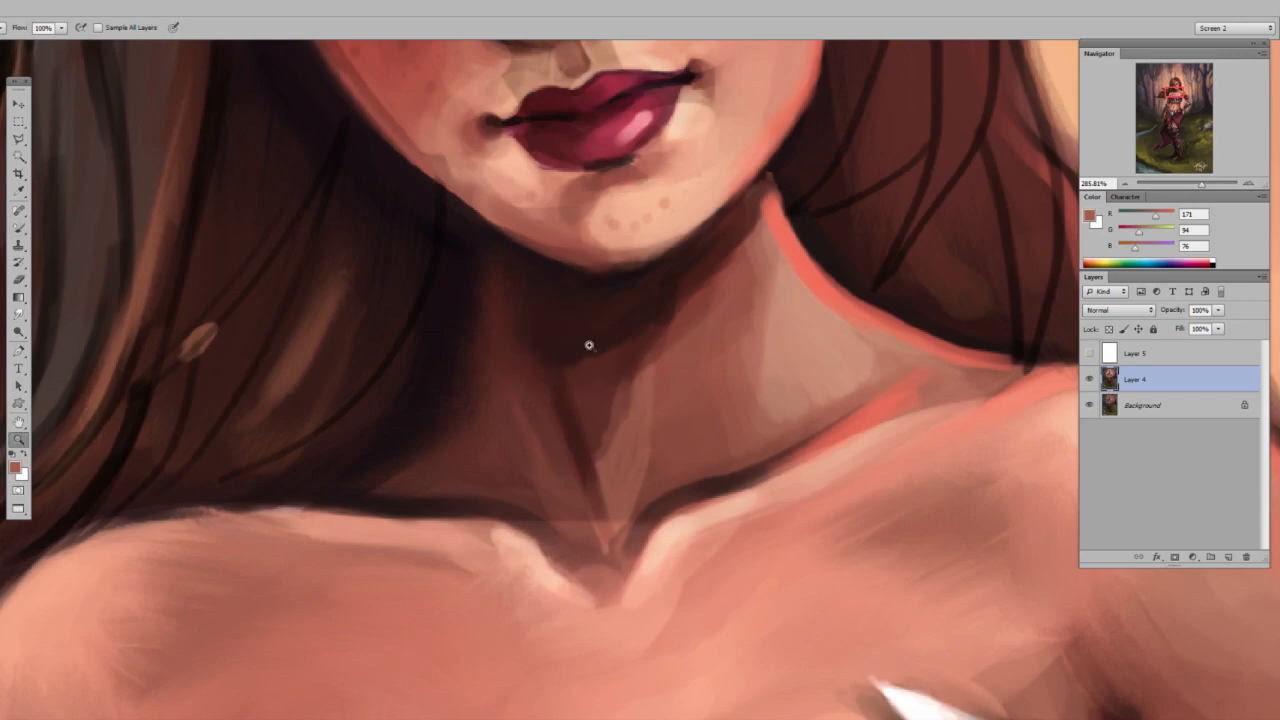
{"action": "key", "text": "ctrl+space"}
{"action": "left_click_drag", "start_coordinate": [571, 343], "coordinate": [530, 348]}
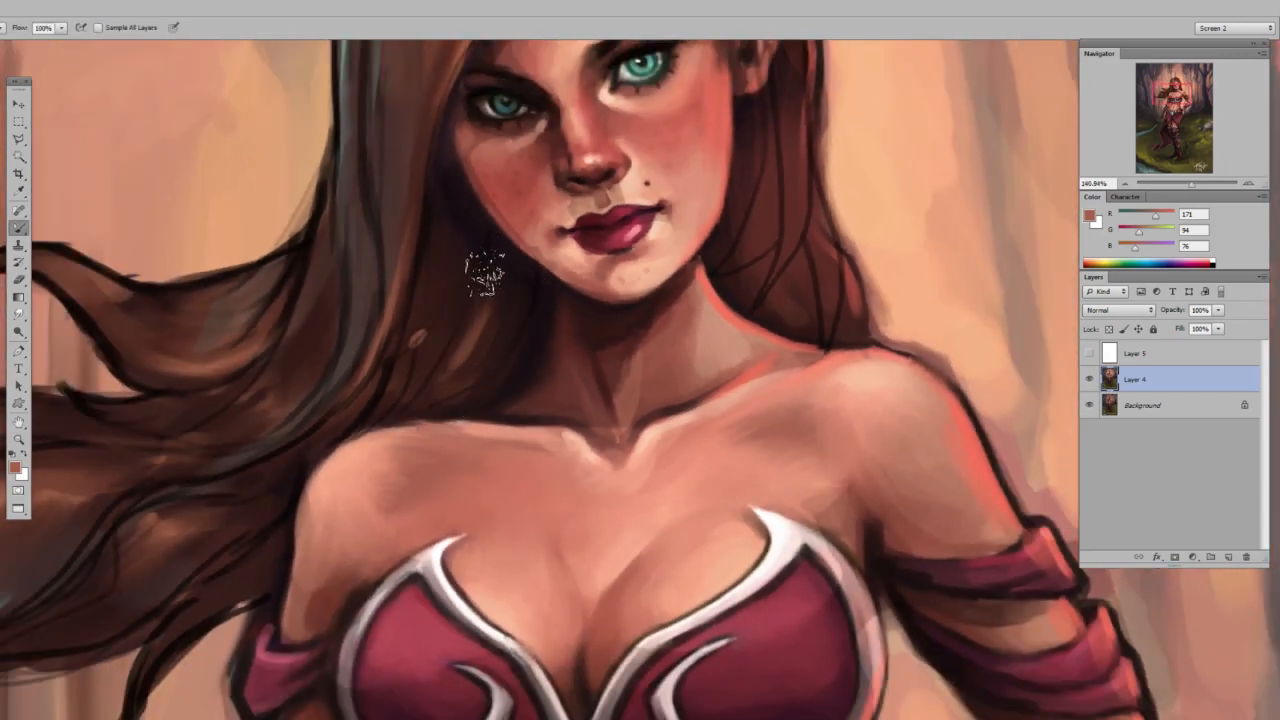
Reduce the Mixer Brush size to 16 px for blending the neck and upper chest.
{"action": "right_click", "coordinate": [516, 204]}
{"action": "left_click_drag", "start_coordinate": [573, 222], "coordinate": [545, 222]}
{"action": "left_click", "coordinate": [471, 244]}
{"action": "left_click_drag", "start_coordinate": [580, 197], "coordinate": [480, 200]}
{"action": "left_click_drag", "start_coordinate": [684, 198], "coordinate": [578, 201]}
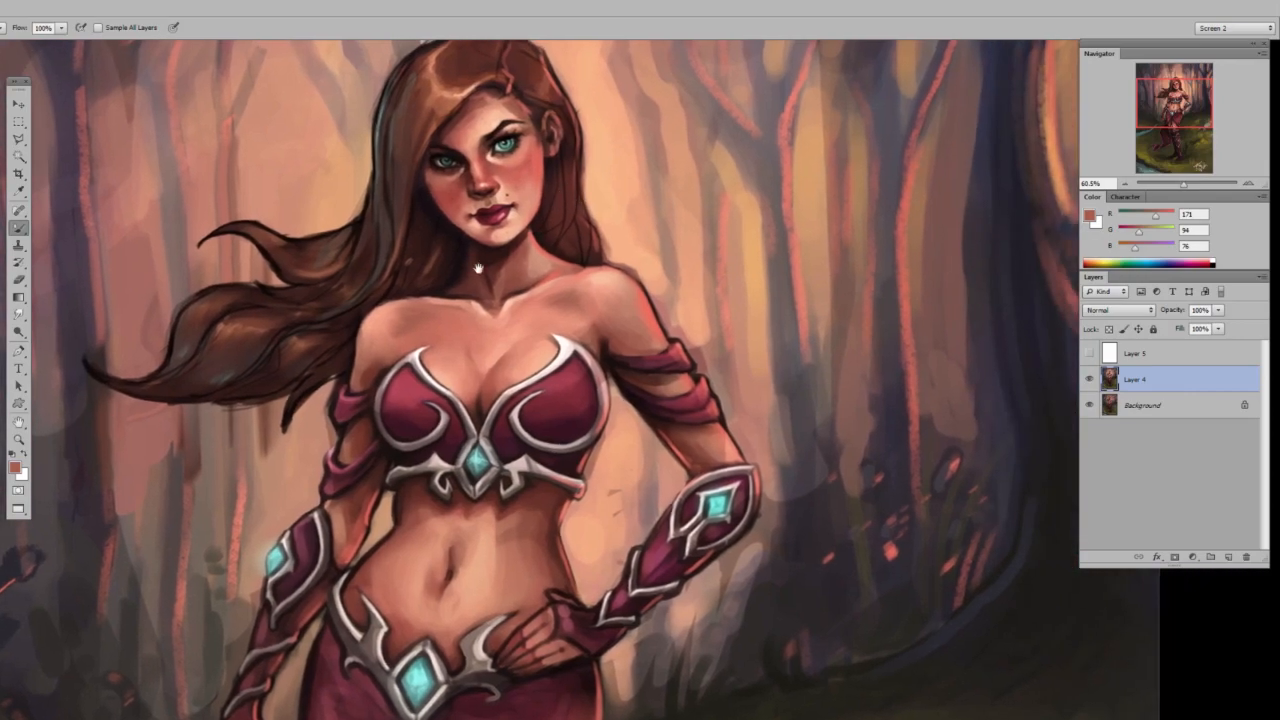
{"action": "key", "text": "z"}
{"action": "left_click_drag", "start_coordinate": [428, 262], "coordinate": [456, 267]}
{"action": "key", "text": "b"}
{"action": "right_click", "coordinate": [530, 262]}
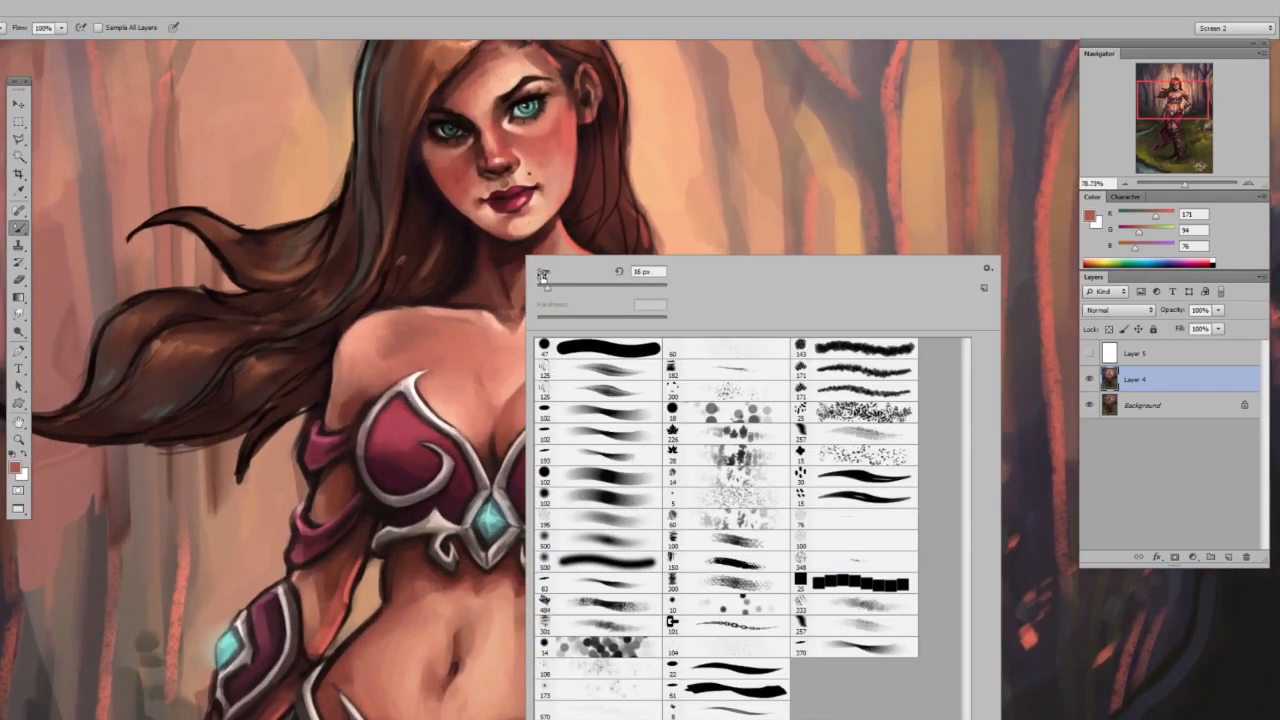
{"action": "key", "text": "Escape"}
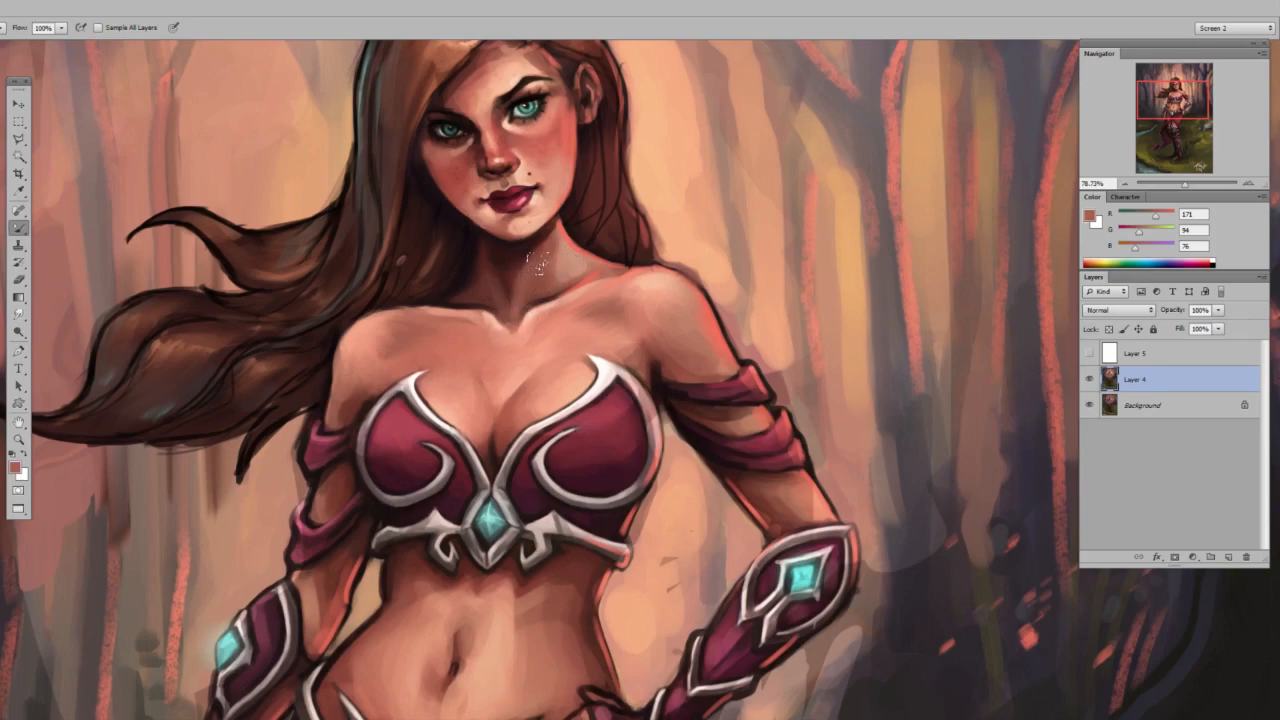
Set the Mixer Brush size to 50 px while checking the figure from face to hips.
{"action": "key", "text": "z"}
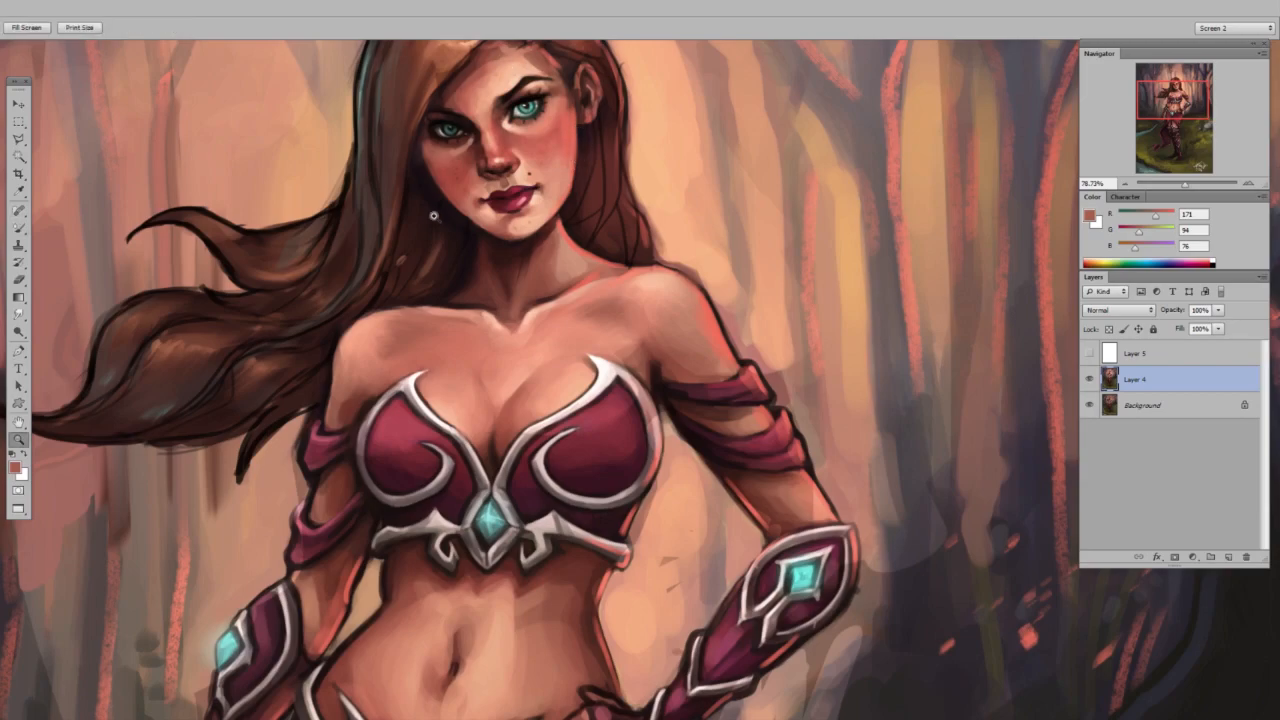
{"action": "scroll", "coordinate": [415, 195], "scroll_direction": "up", "scroll_amount": 3}
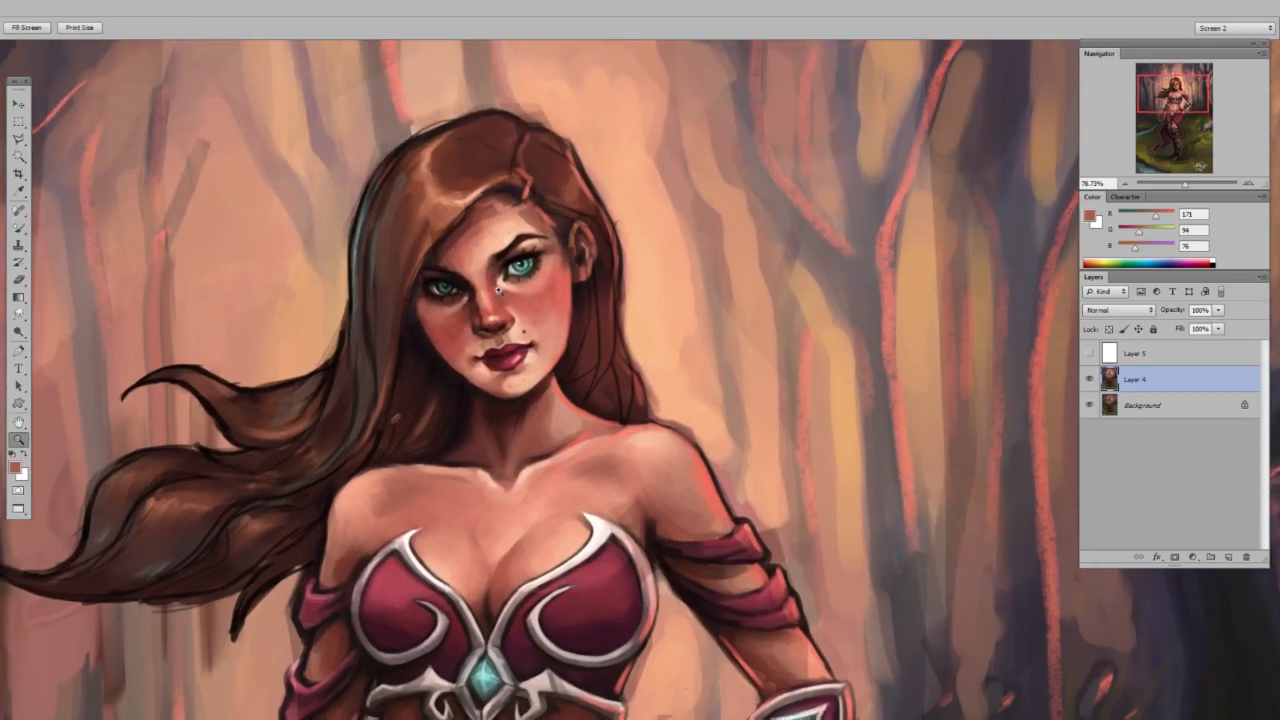
{"action": "left_click_drag", "start_coordinate": [600, 248], "coordinate": [464, 322]}
{"action": "key", "text": "b"}
{"action": "left_click_drag", "start_coordinate": [562, 468], "coordinate": [537, 353]}
{"action": "left_click_drag", "start_coordinate": [578, 308], "coordinate": [583, 330]}
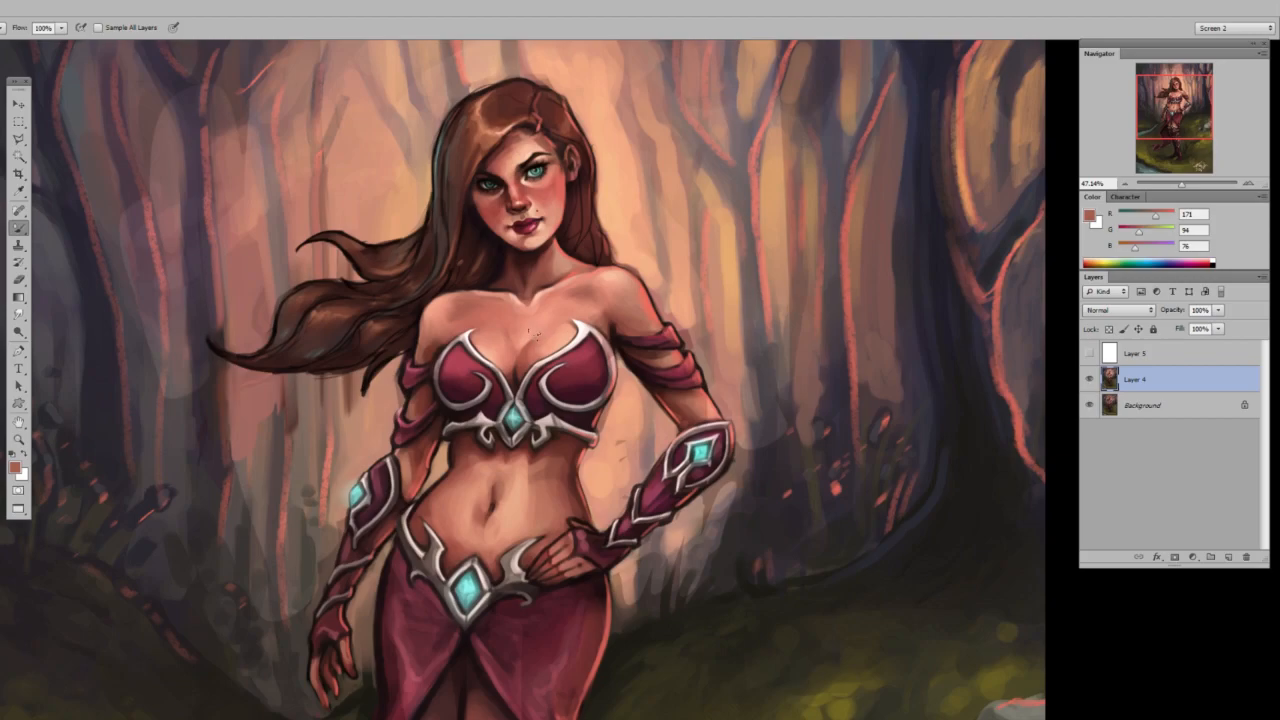
{"action": "right_click", "coordinate": [533, 341]}
{"action": "type", "text": "50"}
{"action": "key", "text": "Return"}
{"action": "key", "text": "z"}
{"action": "left_click_drag", "start_coordinate": [610, 229], "coordinate": [621, 229]}
{"action": "left_click_drag", "start_coordinate": [621, 229], "coordinate": [646, 269]}
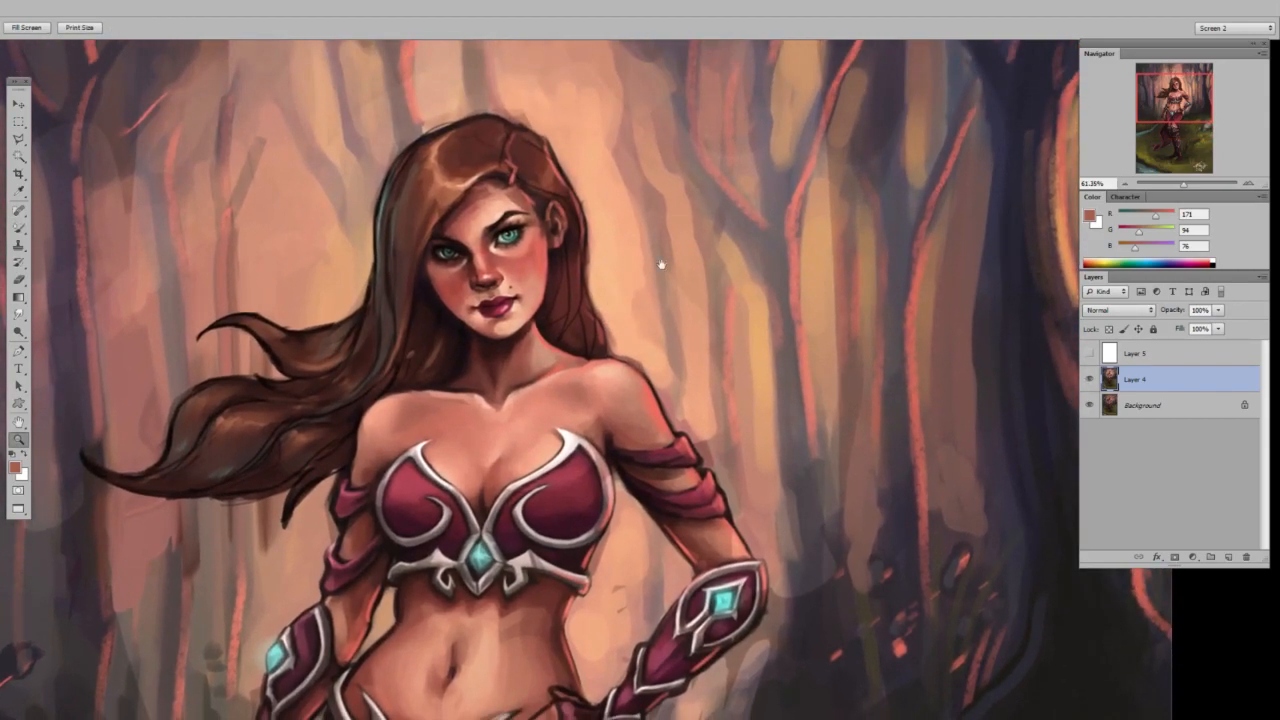
Show the white overlay, add a new layer above it, and prepare a small black brush for sketching.
{"action": "left_click", "coordinate": [1091, 353]}
{"action": "left_click", "coordinate": [1150, 362]}
{"action": "key", "text": "ctrl+shift+alt+n"}
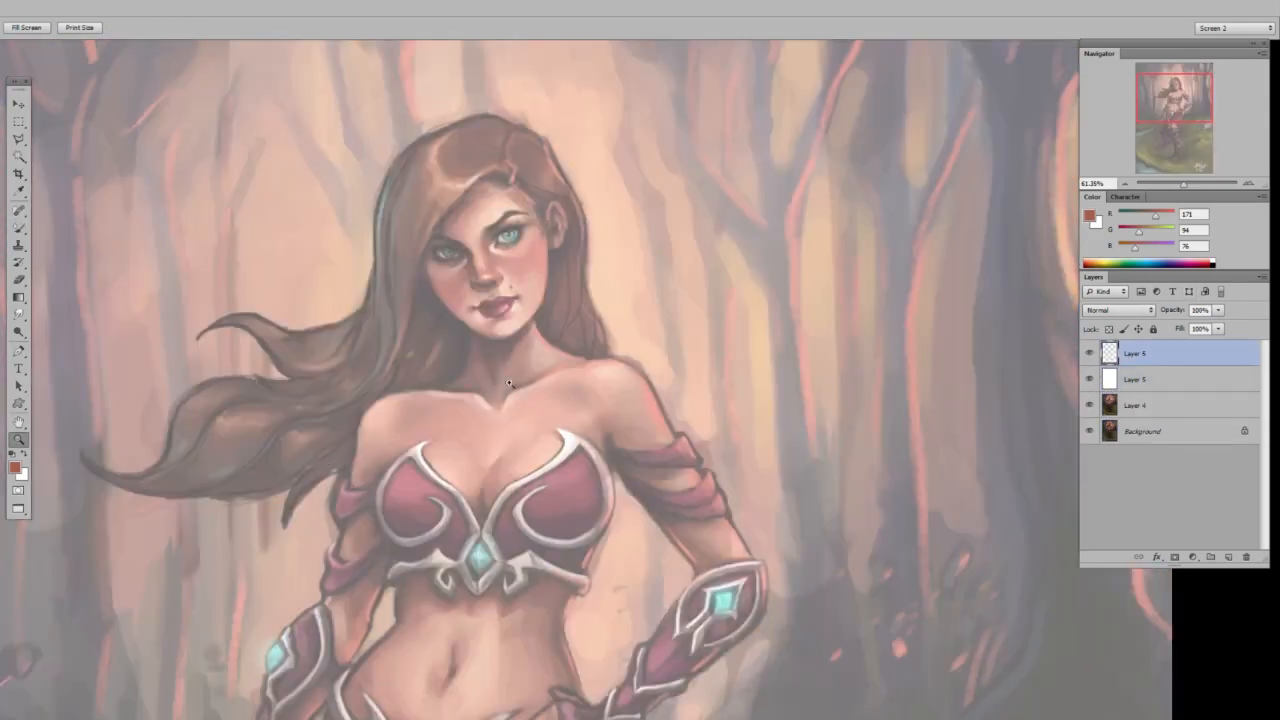
{"action": "left_click_drag", "start_coordinate": [529, 397], "coordinate": [540, 397]}
{"action": "key", "text": "b"}
{"action": "key", "text": "d"}
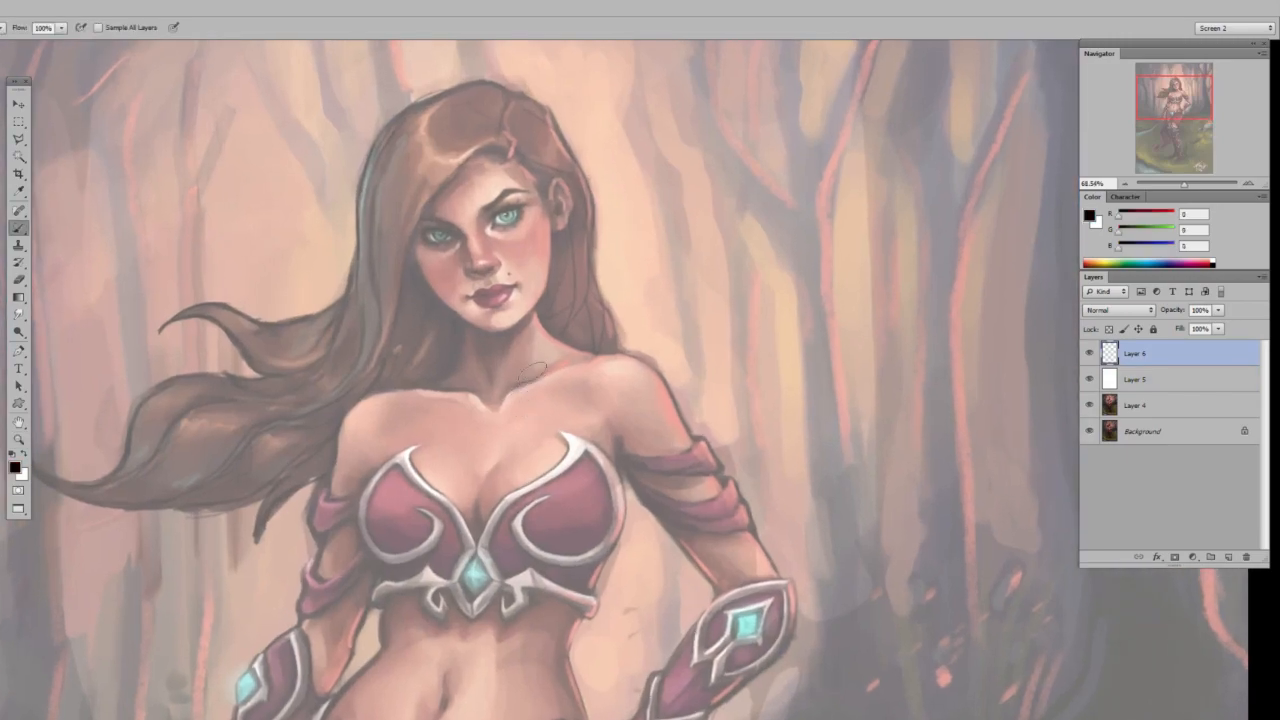
{"action": "right_click", "coordinate": [545, 358]}
{"action": "left_click_drag", "start_coordinate": [572, 370], "coordinate": [536, 367]}
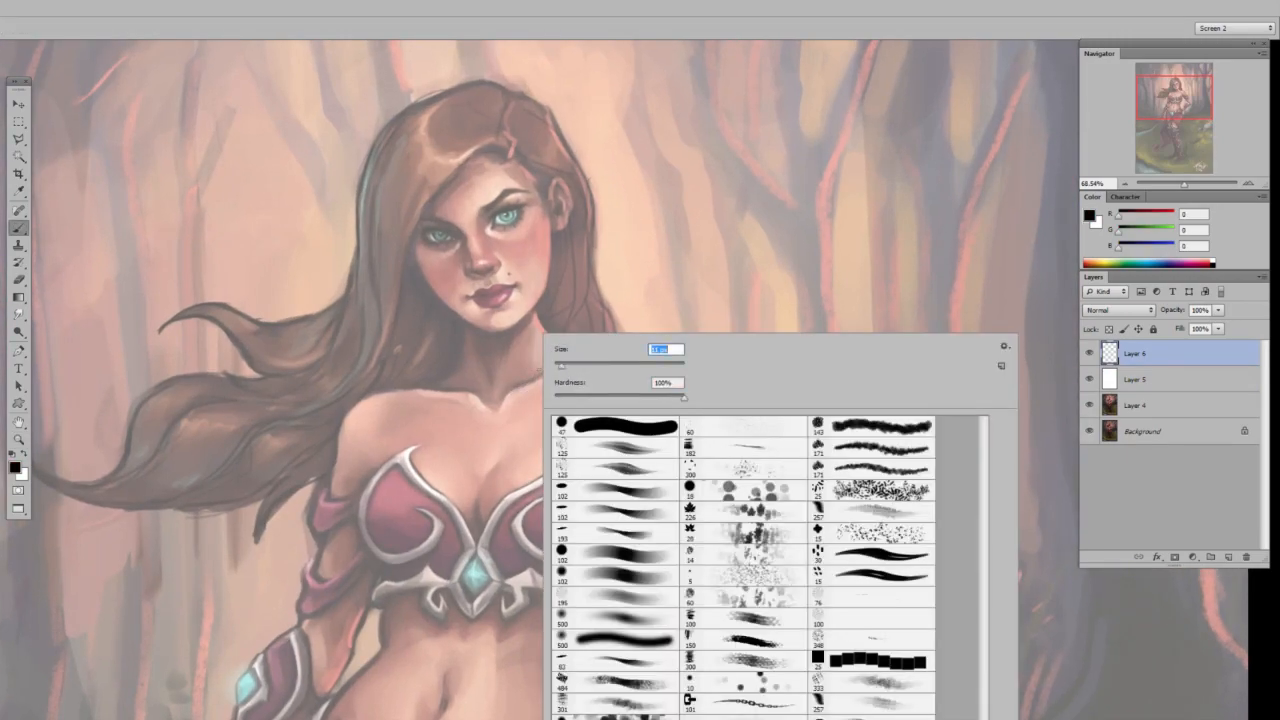
{"action": "left_click_drag", "start_coordinate": [402, 390], "coordinate": [526, 387]}
{"action": "key", "text": "ctrl+z"}
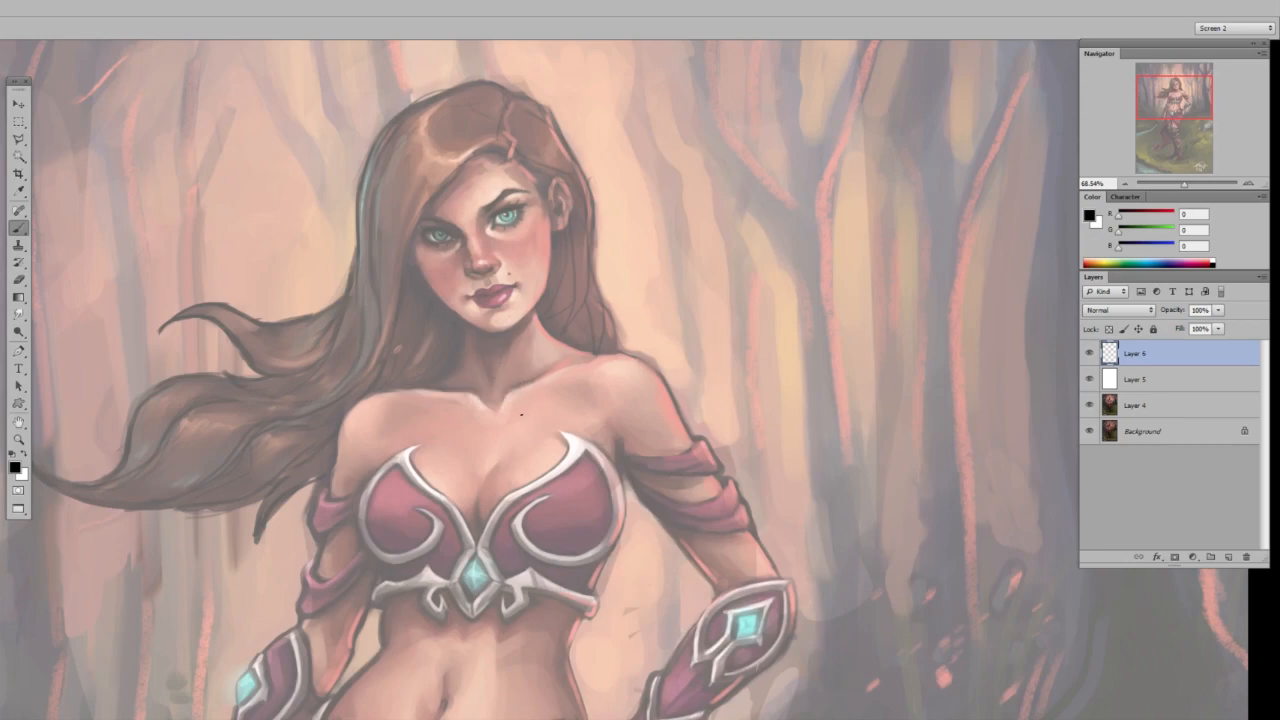
{"action": "left_click_drag", "start_coordinate": [568, 392], "coordinate": [565, 402]}
{"action": "key", "text": "ctrl+z"}
{"action": "left_click", "coordinate": [508, 338], "text": "ctrl"}
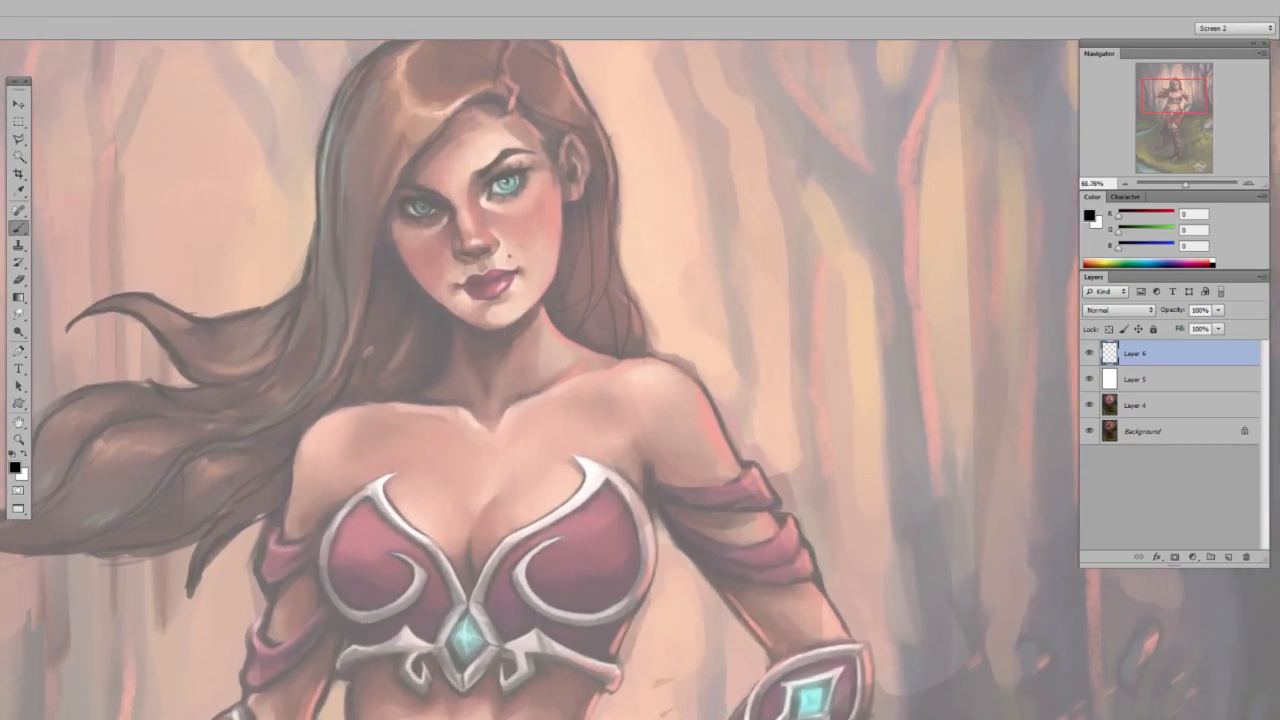
Sketch black guide lines for the neck tendons, collarbones and shoulder contours on the new layer.
{"action": "left_click_drag", "start_coordinate": [516, 316], "coordinate": [498, 424]}
{"action": "mouse_move", "coordinate": [458, 308]}
{"action": "left_mouse_down"}
{"action": "mouse_move", "coordinate": [484, 402]}
{"action": "mouse_move", "coordinate": [620, 362]}
{"action": "left_mouse_up"}
{"action": "left_click_drag", "start_coordinate": [348, 392], "coordinate": [474, 430]}
{"action": "left_click_drag", "start_coordinate": [340, 400], "coordinate": [278, 522]}
{"action": "left_click_drag", "start_coordinate": [536, 306], "coordinate": [538, 376]}
{"action": "left_click_drag", "start_coordinate": [534, 398], "coordinate": [600, 368]}
{"action": "left_click_drag", "start_coordinate": [532, 364], "coordinate": [636, 312]}
{"action": "left_click_drag", "start_coordinate": [450, 318], "coordinate": [452, 380]}
{"action": "left_click_drag", "start_coordinate": [534, 394], "coordinate": [700, 354]}
{"action": "left_click_drag", "start_coordinate": [448, 334], "coordinate": [380, 384]}
{"action": "left_click_drag", "start_coordinate": [532, 378], "coordinate": [584, 356]}
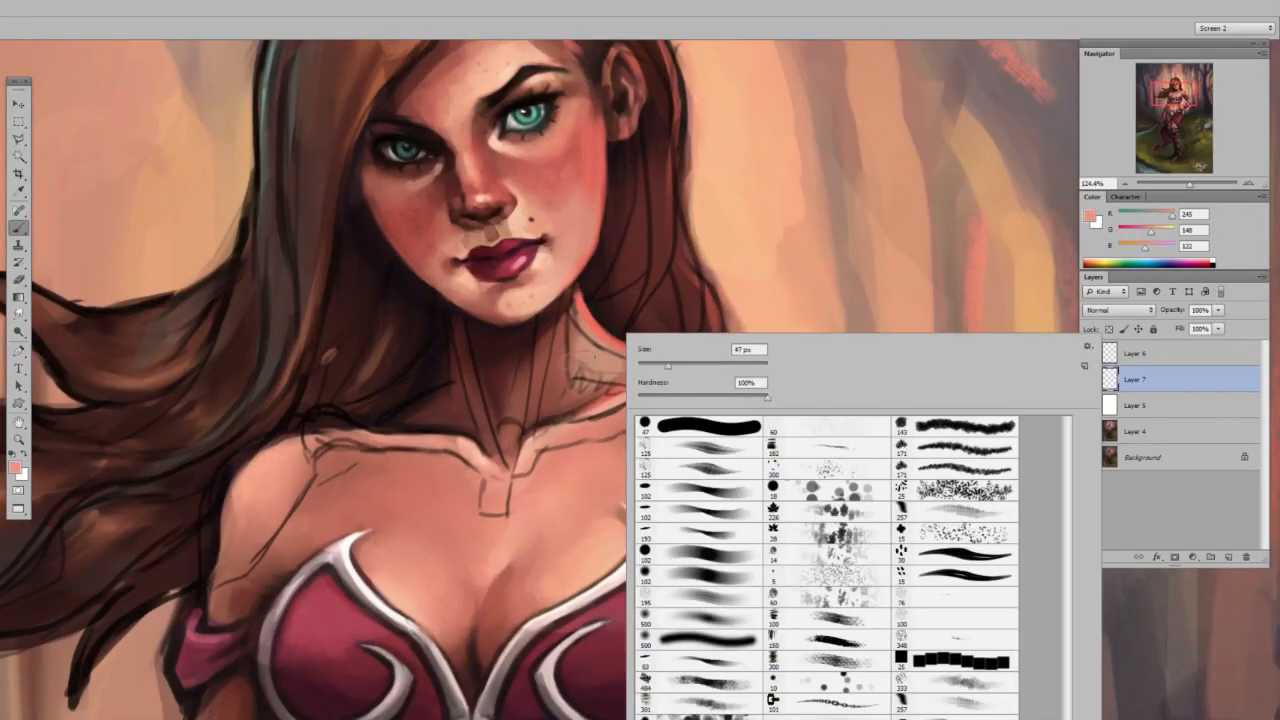
{"action": "key", "text": "Escape"}
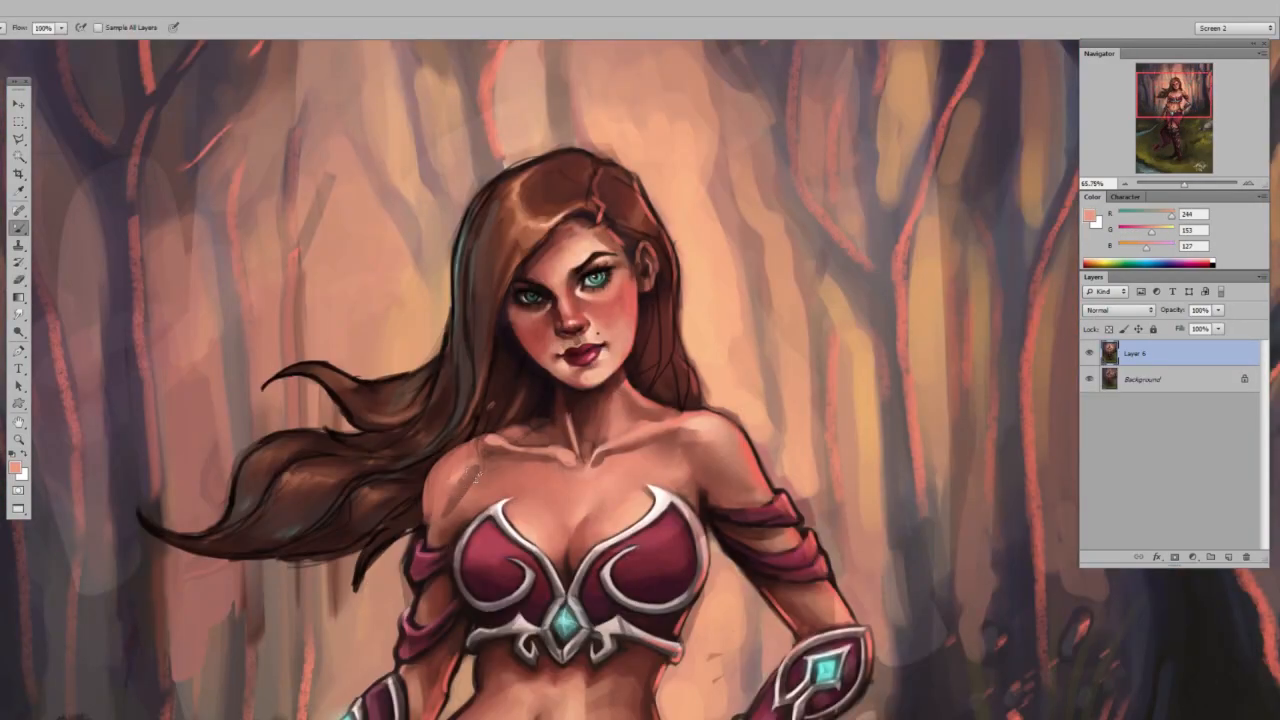
Paint and blend sampled skin tones and highlights over the collarbones, neck tendon and shoulders, adjusting the brush size as needed.
{"action": "right_click", "coordinate": [625, 335]}
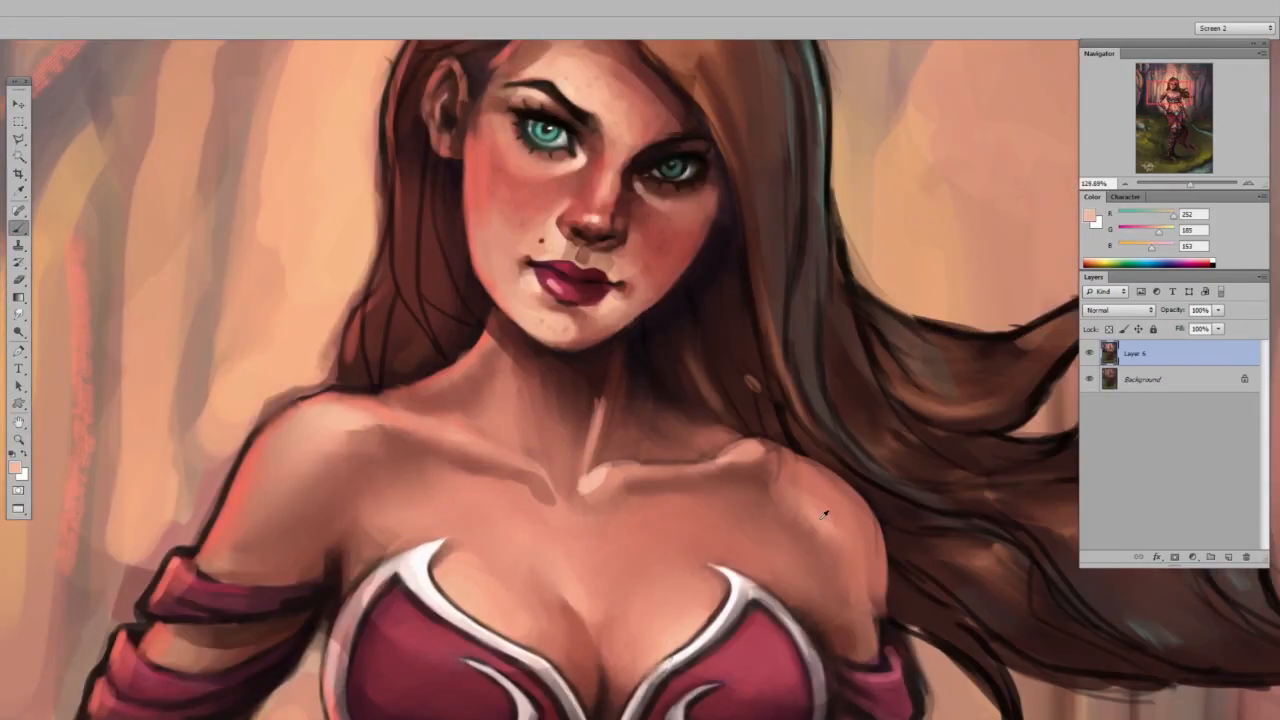
{"action": "right_click", "coordinate": [680, 340]}
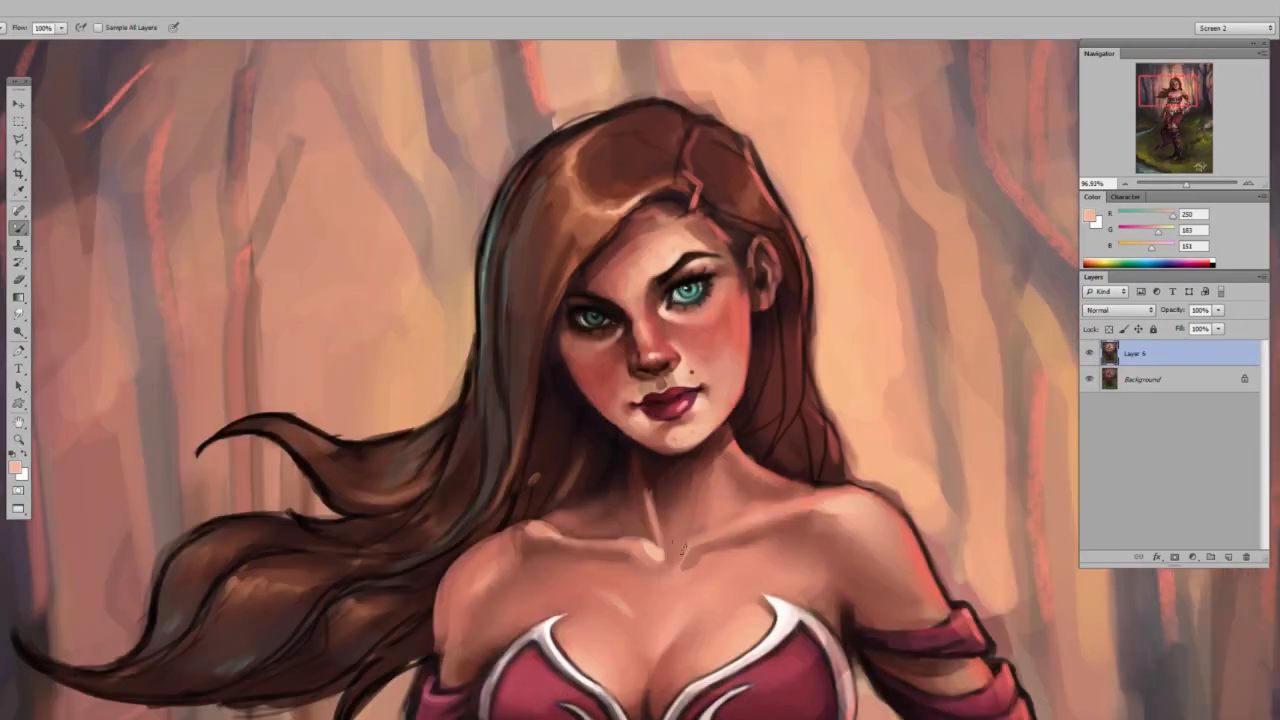
{"action": "right_click", "coordinate": [725, 338]}
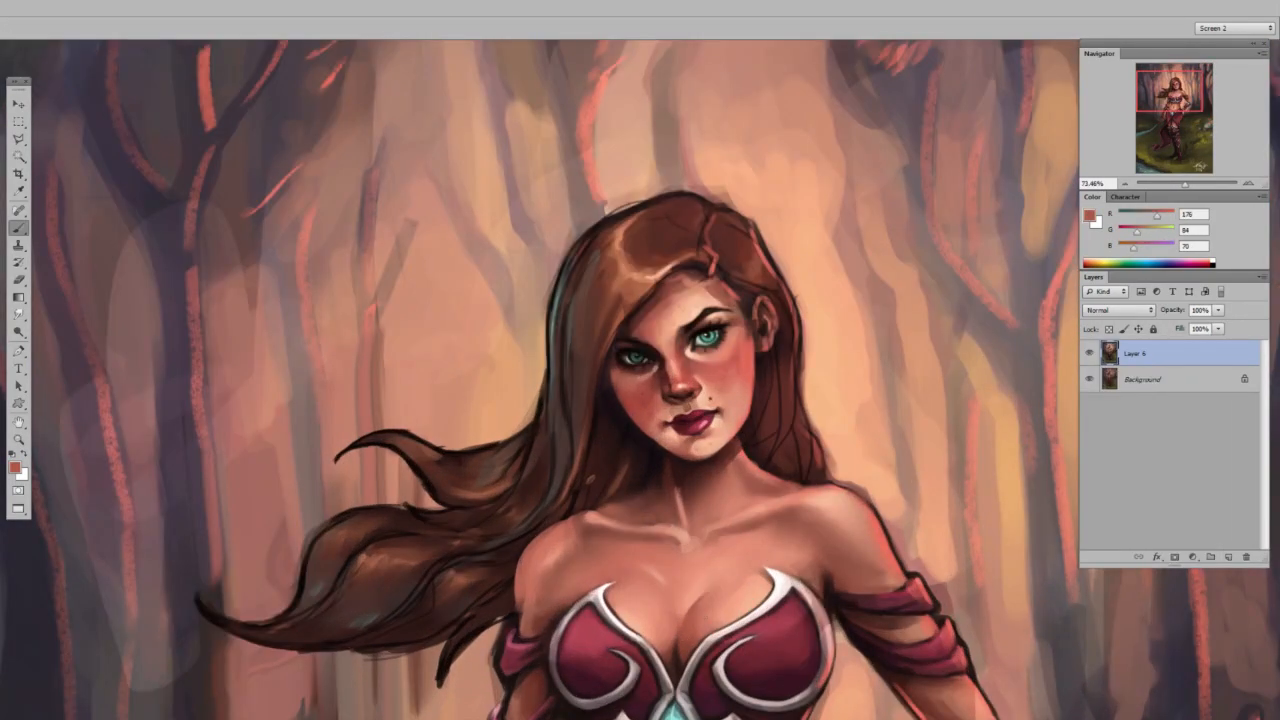
{"action": "right_click", "coordinate": [700, 328]}
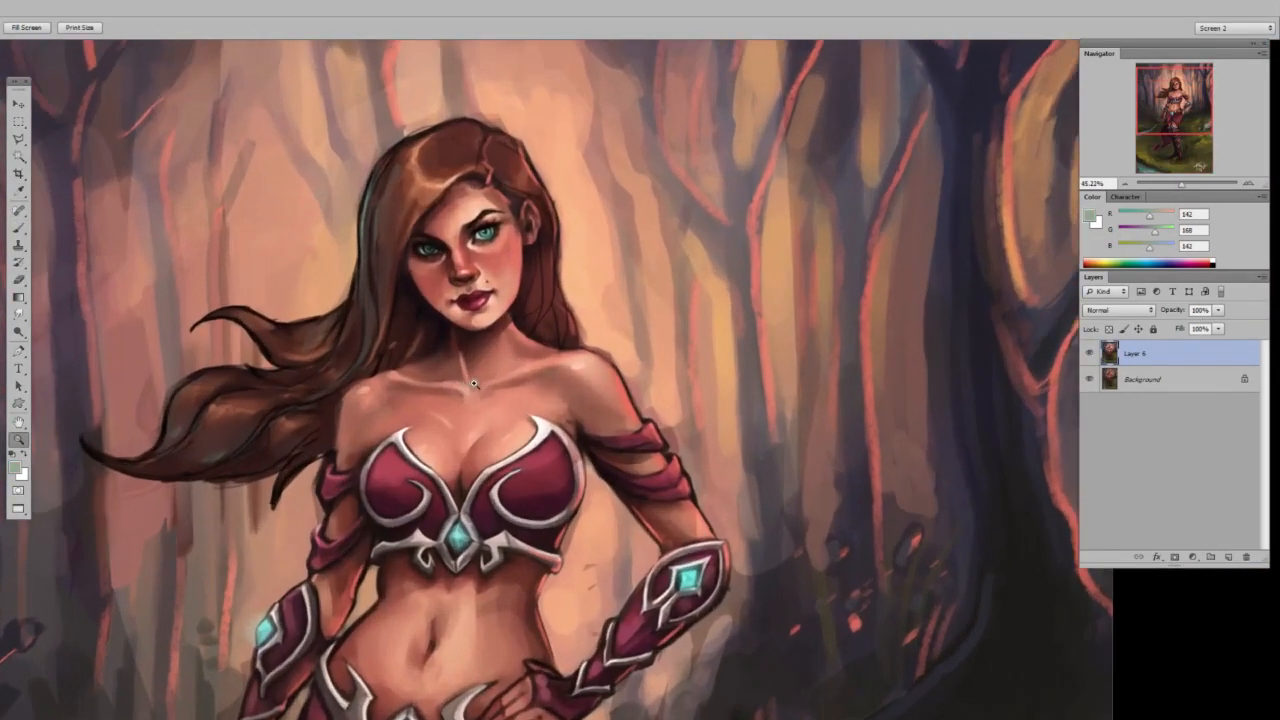
{"action": "left_click_drag", "start_coordinate": [474, 384], "coordinate": [520, 376]}
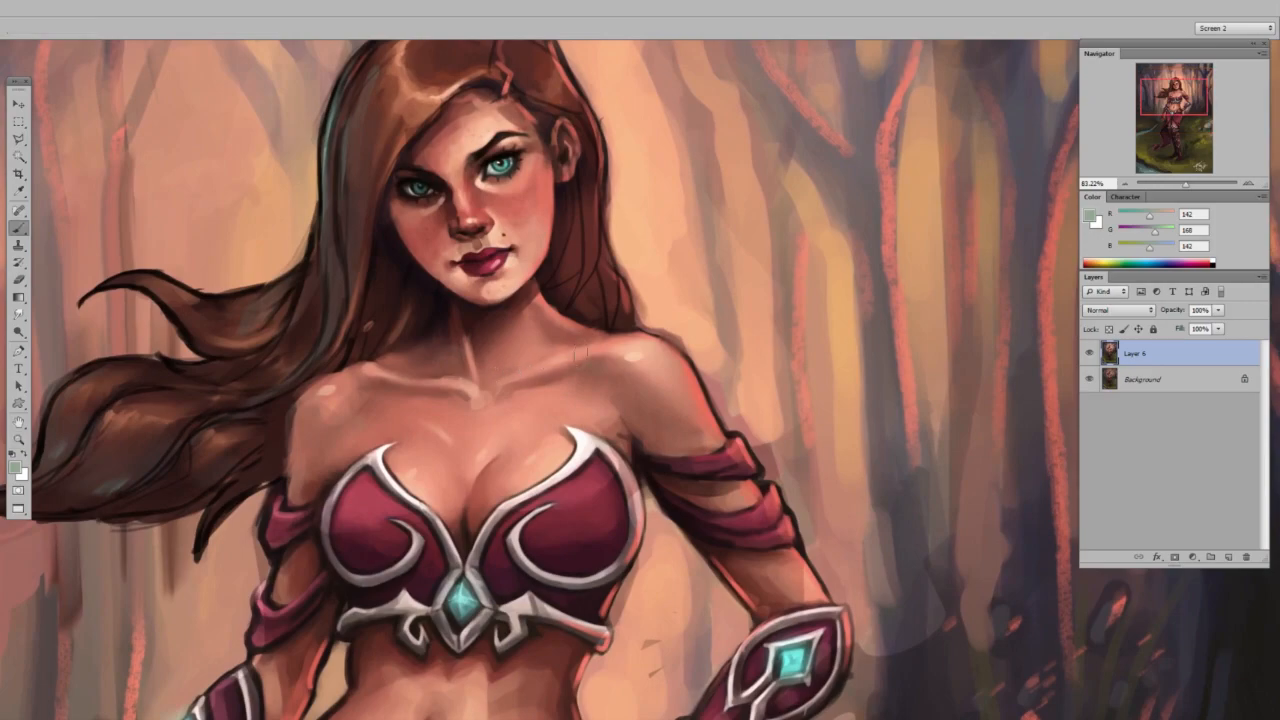
Flip the canvas horizontally and centre the figure's upper body in view.
{"action": "key", "text": "ctrl+space"}
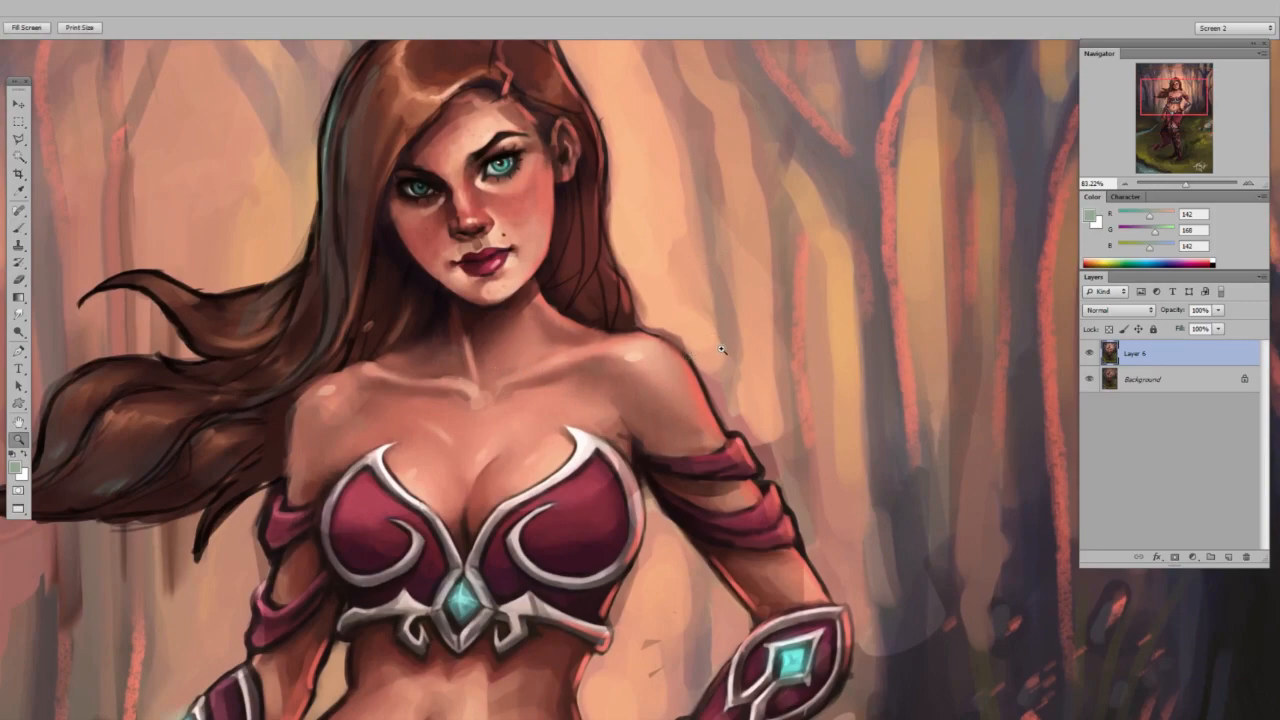
{"action": "left_click_drag", "start_coordinate": [723, 357], "coordinate": [686, 362]}
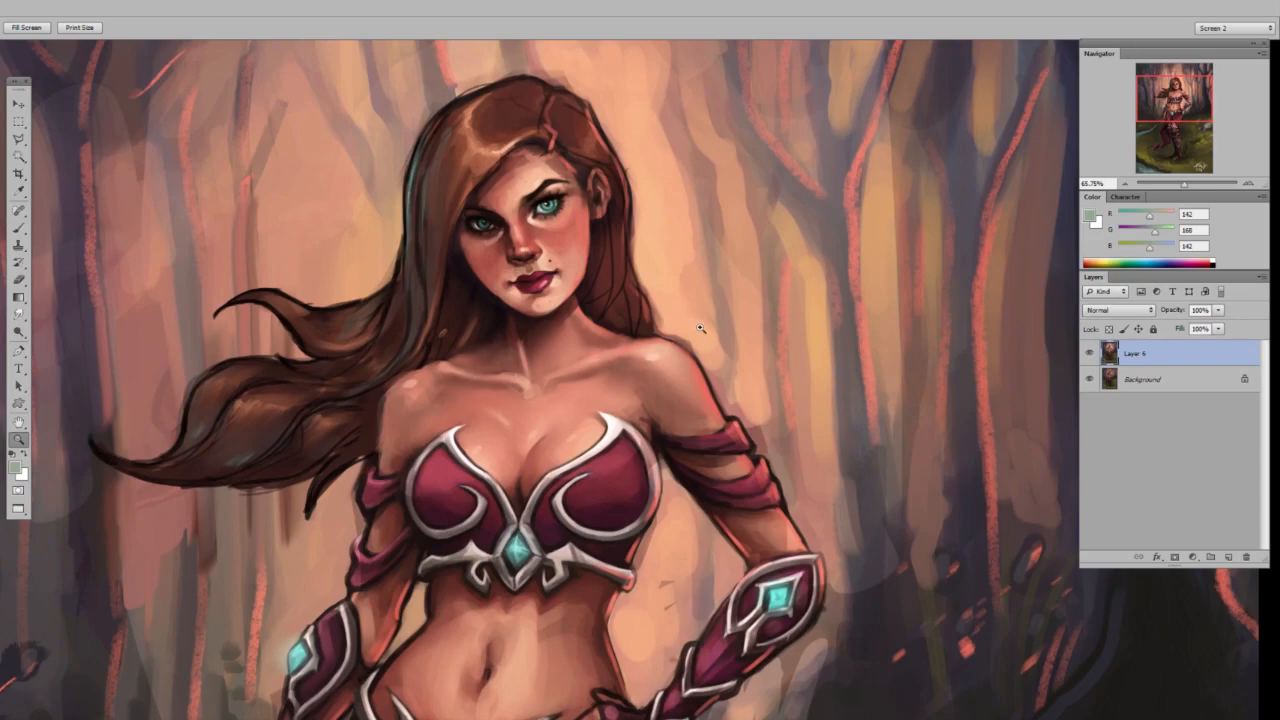
{"action": "mouse_move", "coordinate": [712, 289]}
{"action": "left_mouse_down"}
{"action": "mouse_move", "coordinate": [659, 290]}
{"action": "mouse_move", "coordinate": [703, 290]}
{"action": "left_mouse_up"}
{"action": "key", "text": "shift+b"}
{"action": "key", "text": "shift+b"}
{"action": "key", "text": "shift+b"}
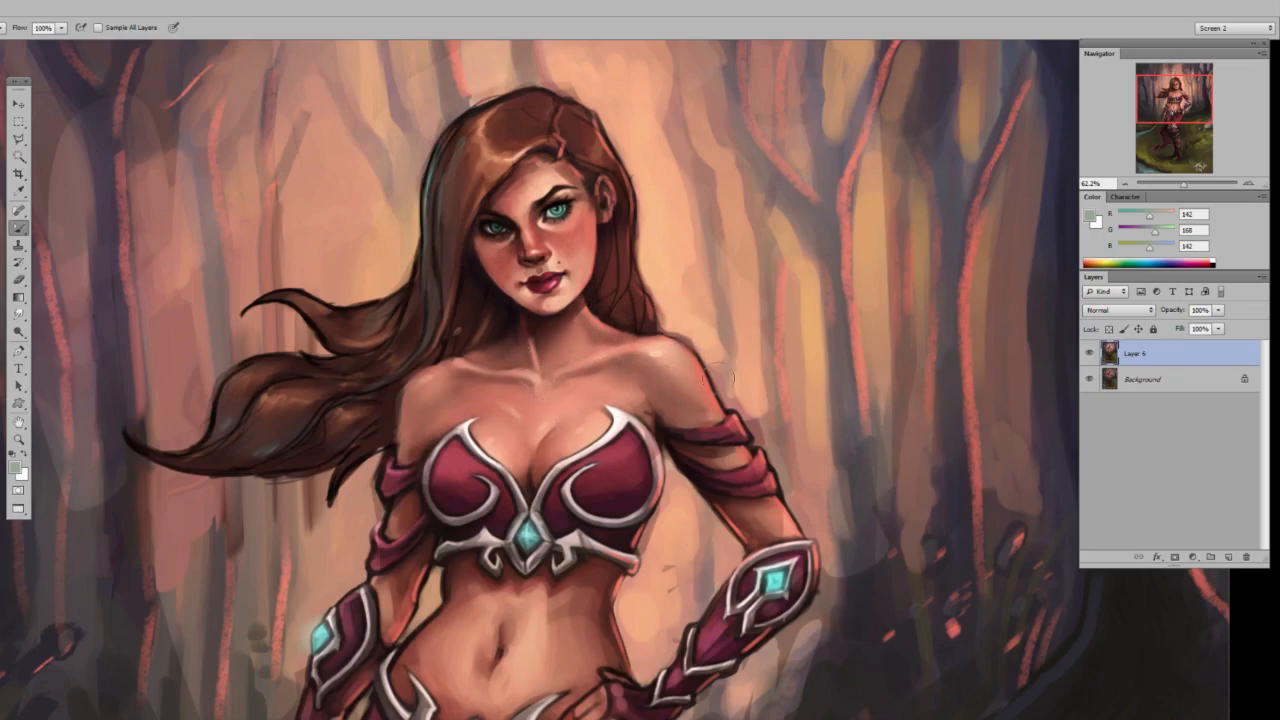
{"action": "key", "text": "ctrl+shift+h"}
{"action": "left_click_drag", "start_coordinate": [478, 428], "coordinate": [592, 428]}
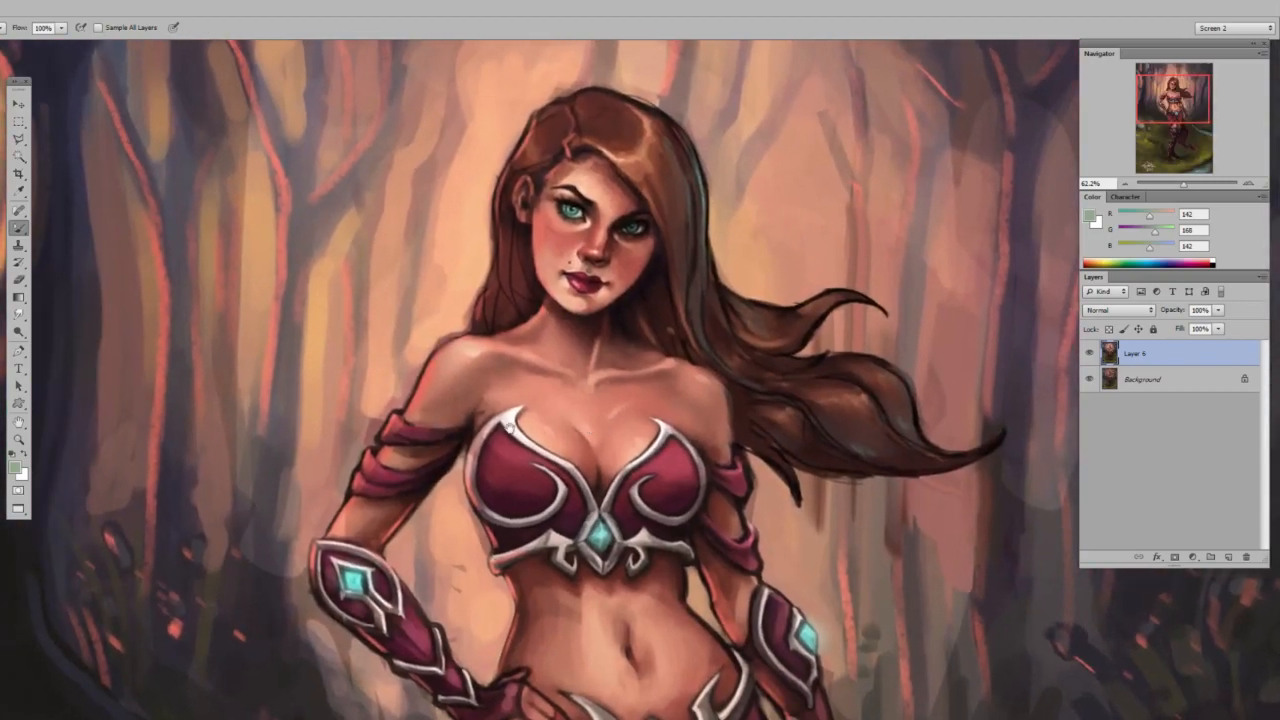
Choose a different brush preset at a smaller size and sample the orange-red rim colour along the outer upper arm.
{"action": "right_click", "coordinate": [514, 325]}
{"action": "left_click", "coordinate": [563, 482]}
{"action": "left_click_drag", "start_coordinate": [564, 362], "coordinate": [550, 363]}
{"action": "key", "text": "Return"}
{"action": "left_click", "coordinate": [416, 386], "text": "alt"}
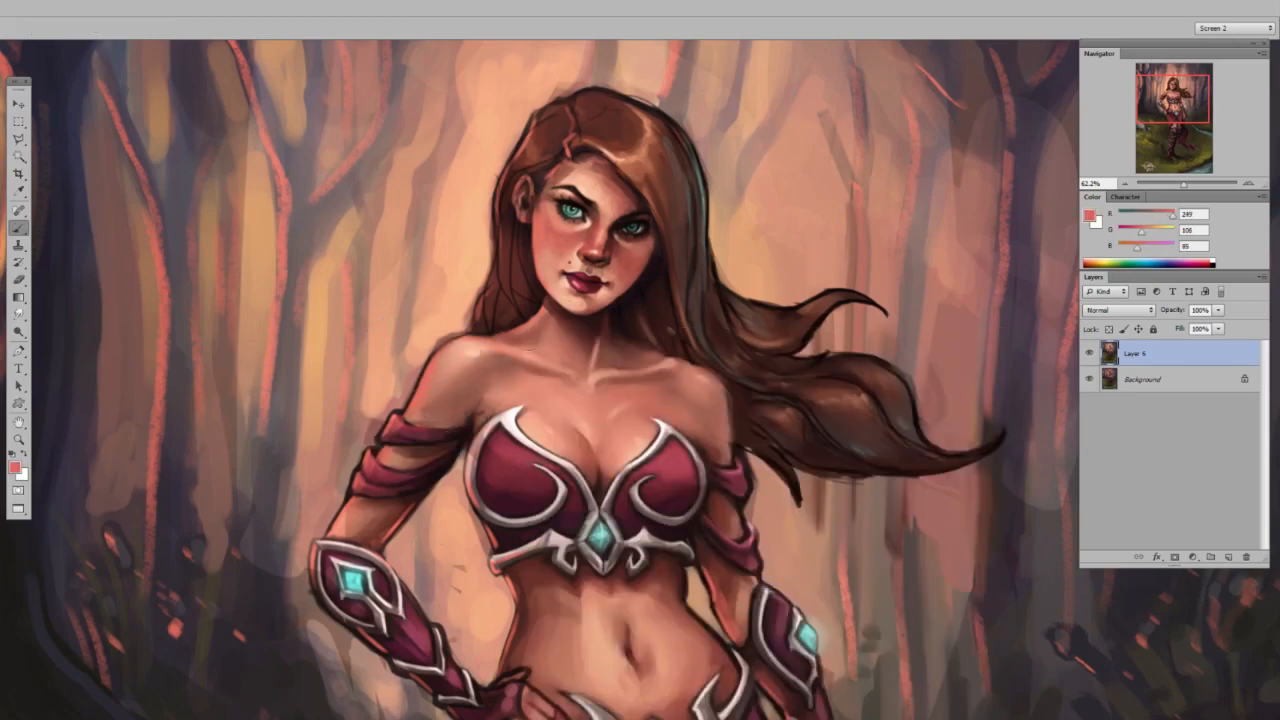
Add a new layer above the painting and set its blend mode to Color Dodge.
{"action": "key", "text": "ctrl+shift+alt+n"}
{"action": "left_click", "coordinate": [1118, 310]}
{"action": "left_click", "coordinate": [1121, 430]}
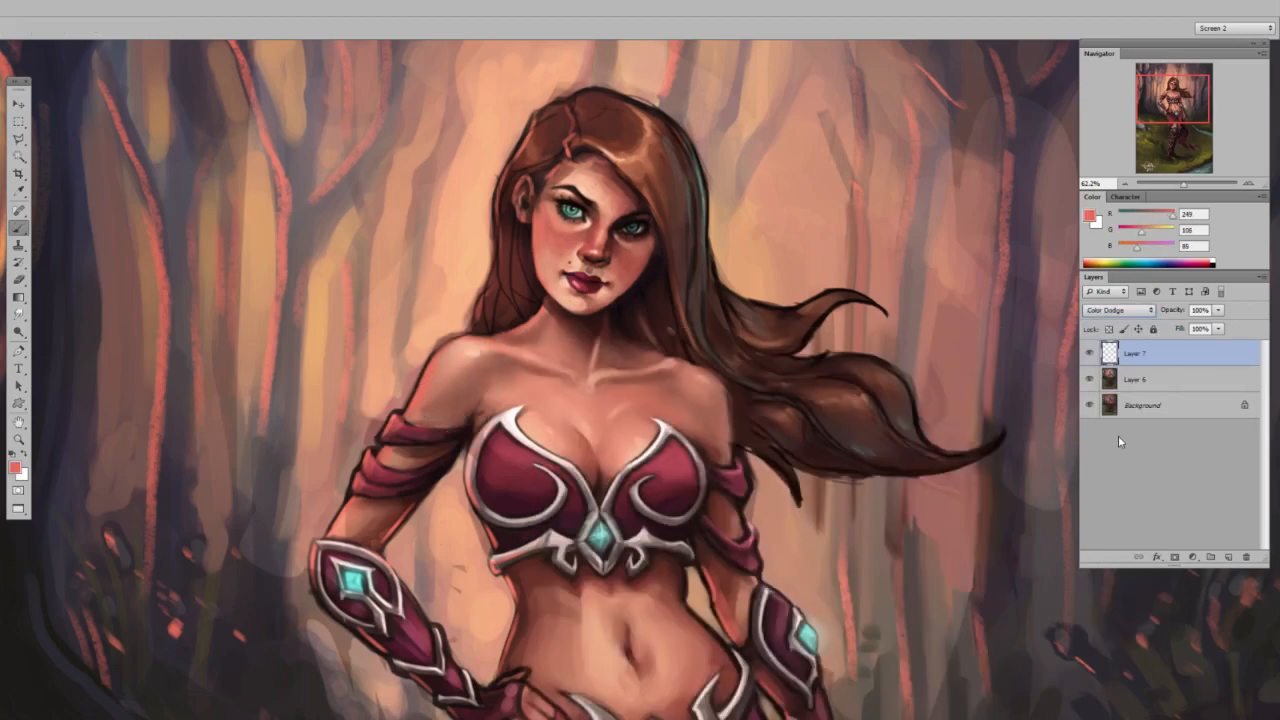
Paint a glowing rim light along the outer shoulder and the lit edge of the face with sampled orange-red.
{"action": "left_click", "coordinate": [442, 384], "text": "alt"}
{"action": "left_click_drag", "start_coordinate": [407, 394], "coordinate": [449, 384]}
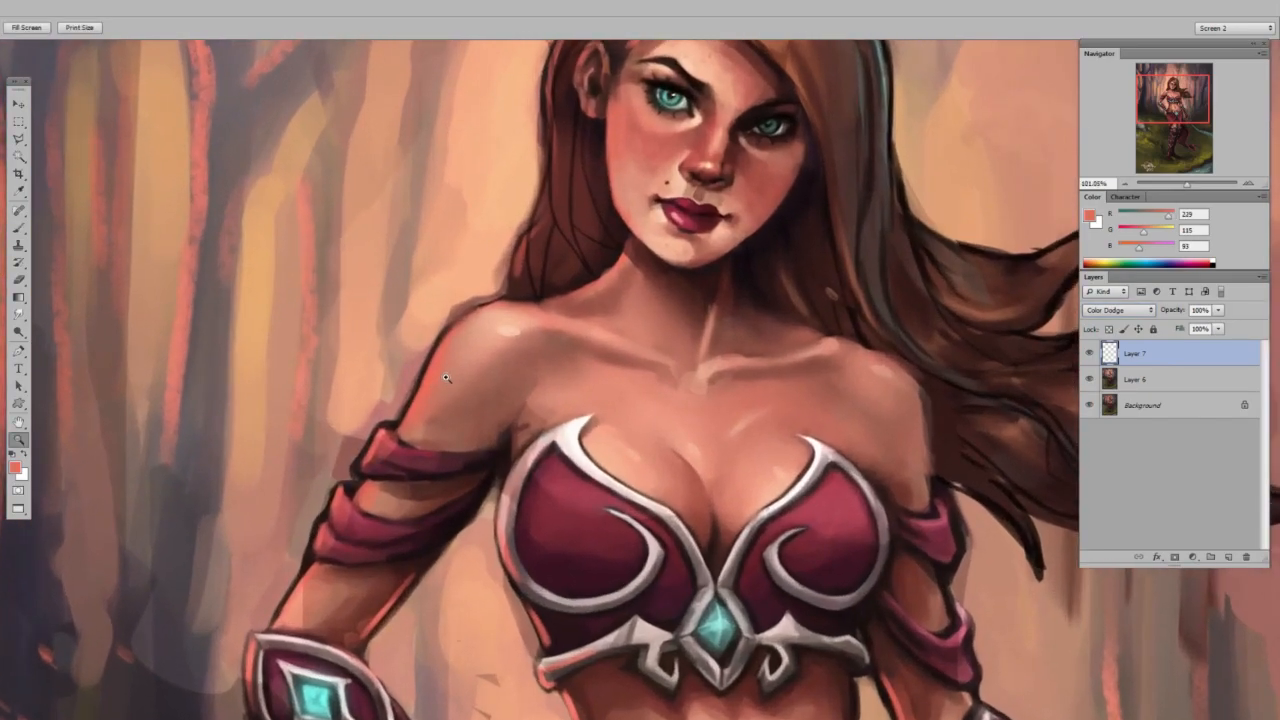
{"action": "right_click", "coordinate": [454, 360]}
{"action": "left_click", "coordinate": [515, 367]}
{"action": "mouse_move", "coordinate": [457, 327]}
{"action": "left_mouse_down"}
{"action": "mouse_move", "coordinate": [403, 432]}
{"action": "mouse_move", "coordinate": [493, 304]}
{"action": "left_mouse_up"}
{"action": "scroll", "coordinate": [642, 141], "scroll_direction": "up", "scroll_amount": 3}
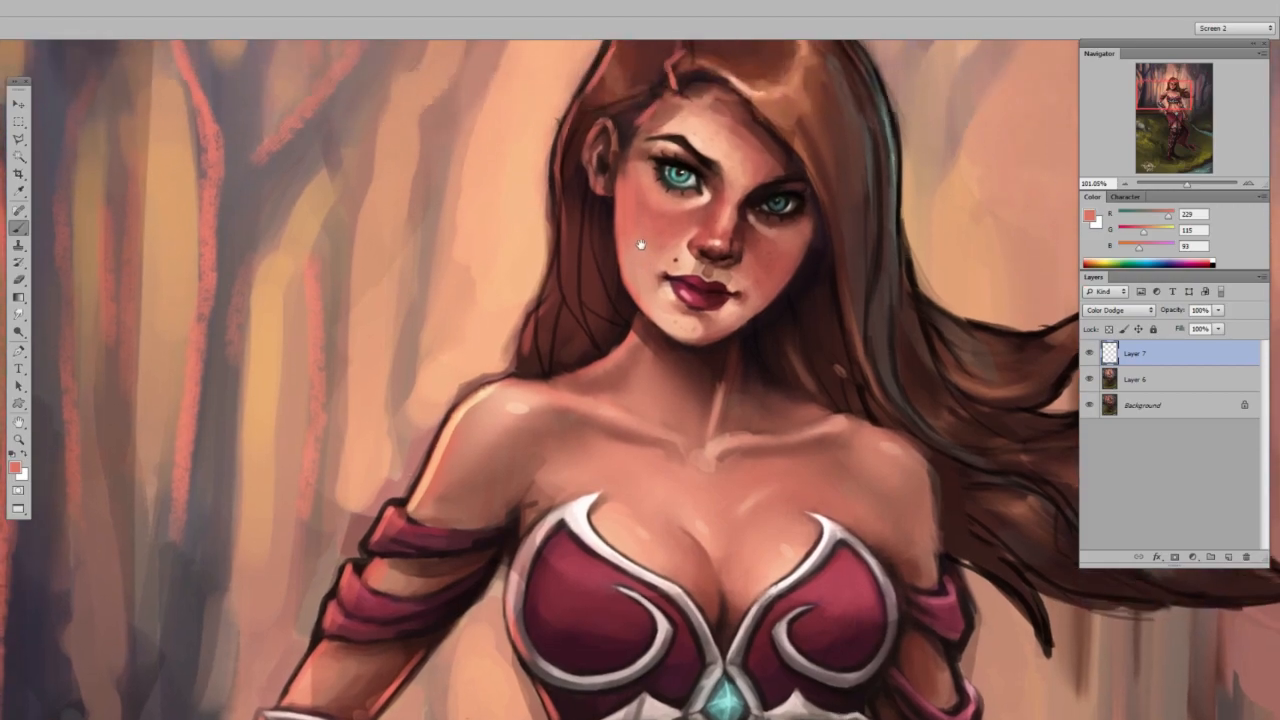
{"action": "mouse_move", "coordinate": [626, 205]}
{"action": "left_mouse_down"}
{"action": "mouse_move", "coordinate": [628, 235]}
{"action": "mouse_move", "coordinate": [623, 300]}
{"action": "mouse_move", "coordinate": [647, 352]}
{"action": "left_mouse_up"}
{"action": "left_click_drag", "start_coordinate": [670, 290], "coordinate": [627, 391]}
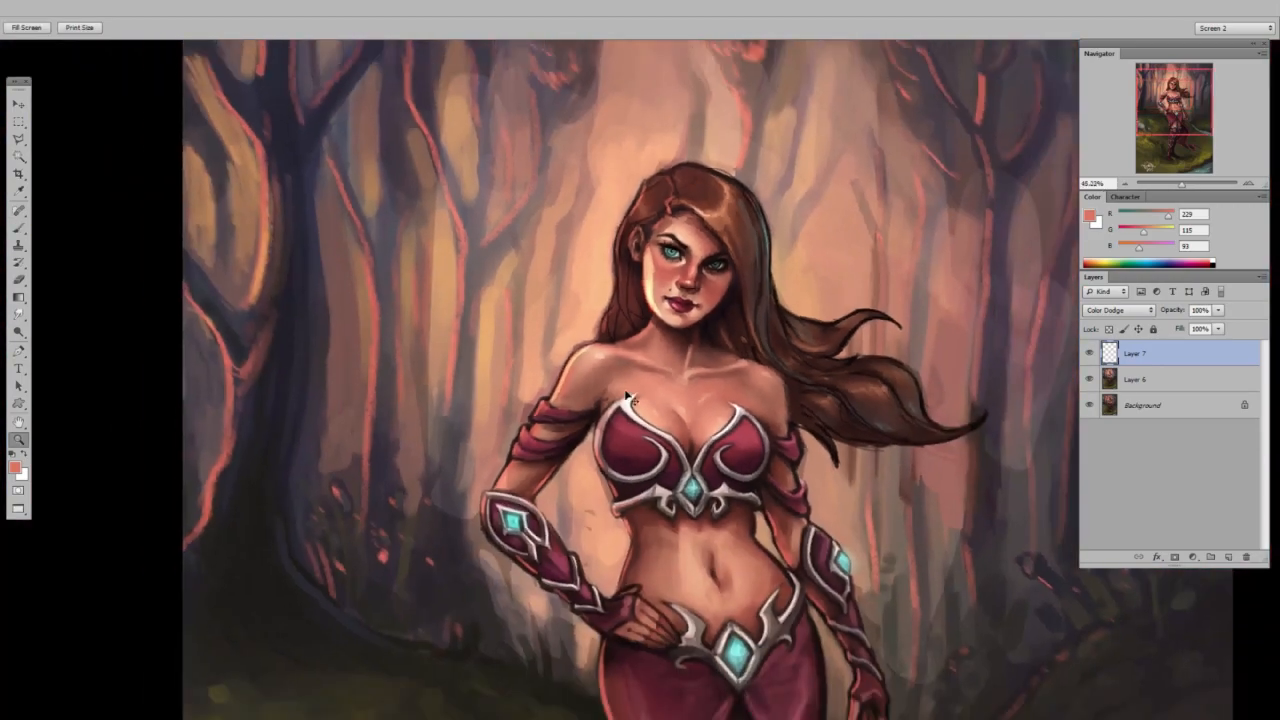
Flip the canvas back and paint rim light along the breastplate's outer edge, the sleeve bands and forearm, and the waist.
{"action": "key", "text": "ctrl+shift+h"}
{"action": "mouse_move", "coordinate": [875, 335]}
{"action": "left_mouse_down"}
{"action": "mouse_move", "coordinate": [759, 282]}
{"action": "mouse_move", "coordinate": [815, 284]}
{"action": "left_mouse_up"}
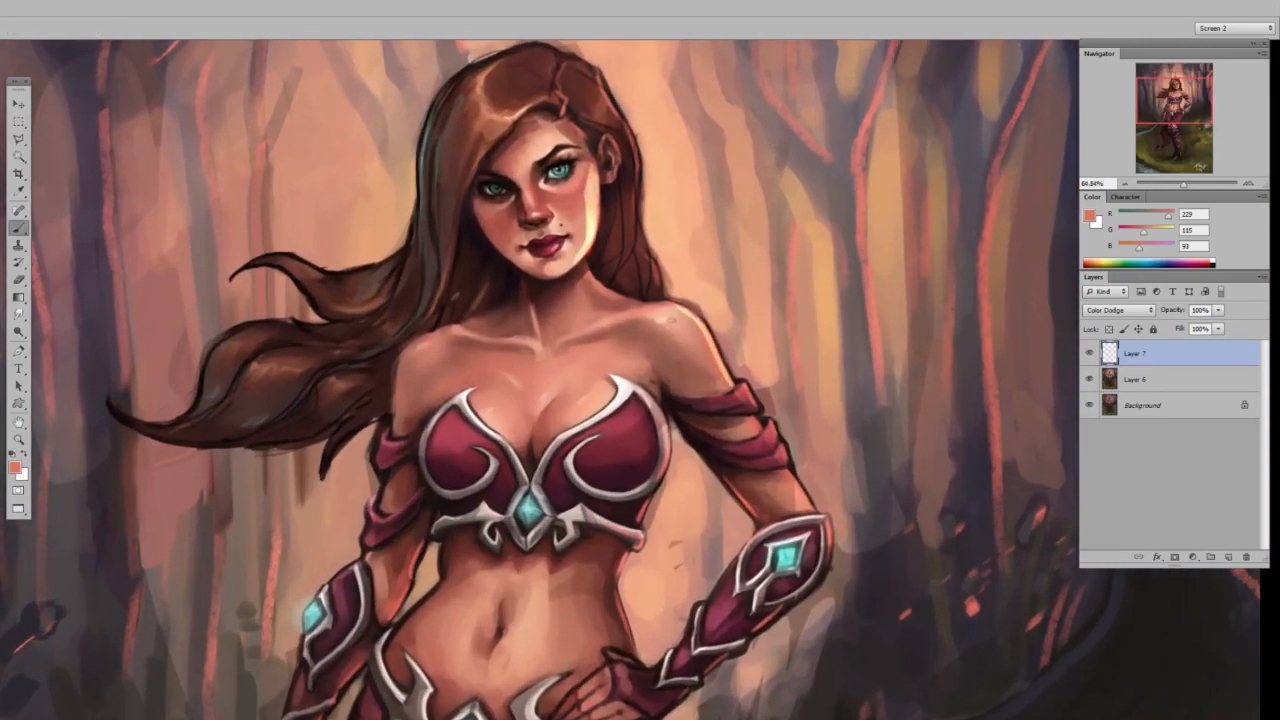
{"action": "left_click_drag", "start_coordinate": [667, 420], "coordinate": [651, 501]}
{"action": "key", "text": "ctrl+z"}
{"action": "left_click_drag", "start_coordinate": [668, 420], "coordinate": [655, 492]}
{"action": "left_click_drag", "start_coordinate": [744, 387], "coordinate": [812, 512]}
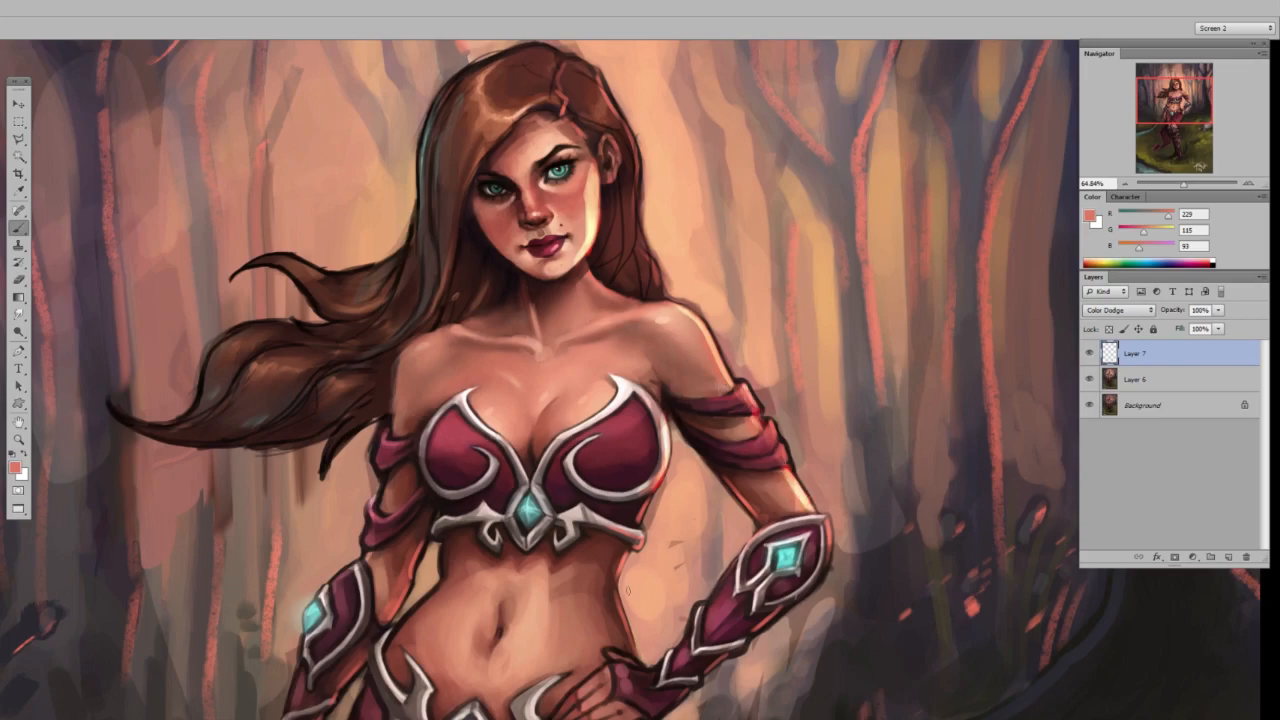
{"action": "left_click_drag", "start_coordinate": [621, 551], "coordinate": [629, 654]}
{"action": "left_click_drag", "start_coordinate": [682, 537], "coordinate": [612, 548]}
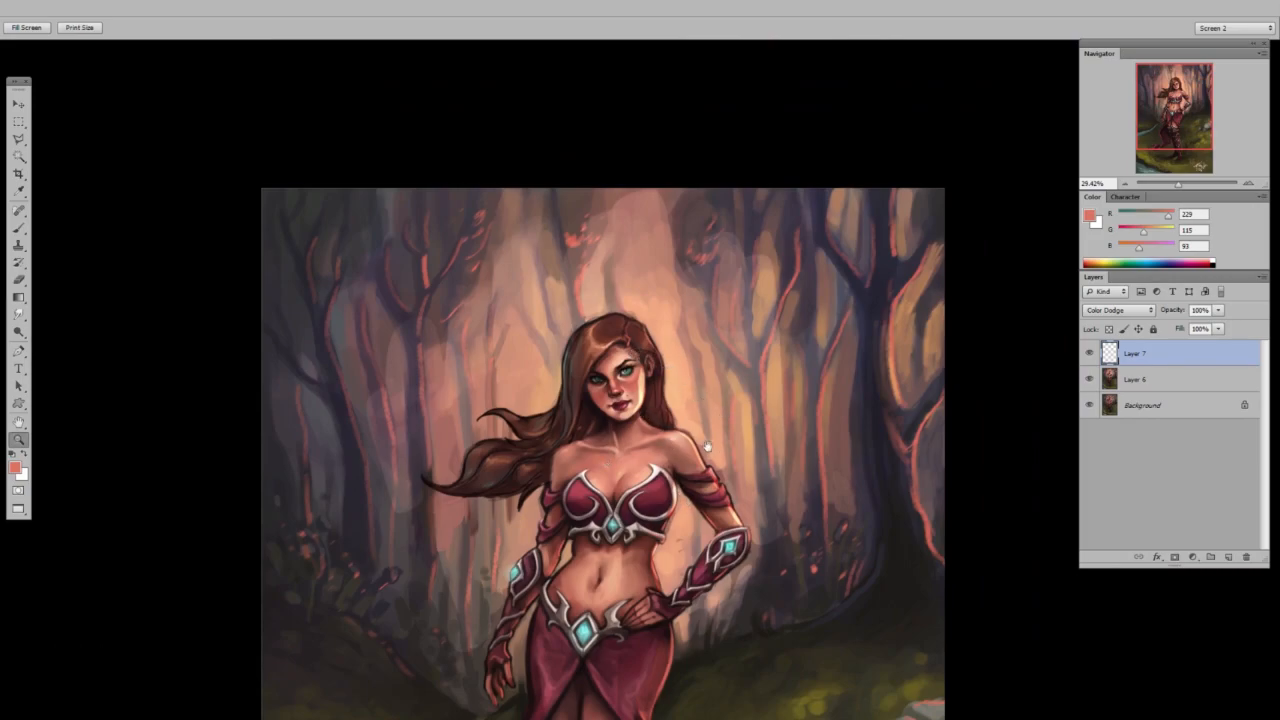
Check the rim lighting on the face and body, and merge the Color Dodge layer down into the painting.
{"action": "left_click_drag", "start_coordinate": [710, 449], "coordinate": [676, 415]}
{"action": "left_click_drag", "start_coordinate": [605, 343], "coordinate": [644, 344]}
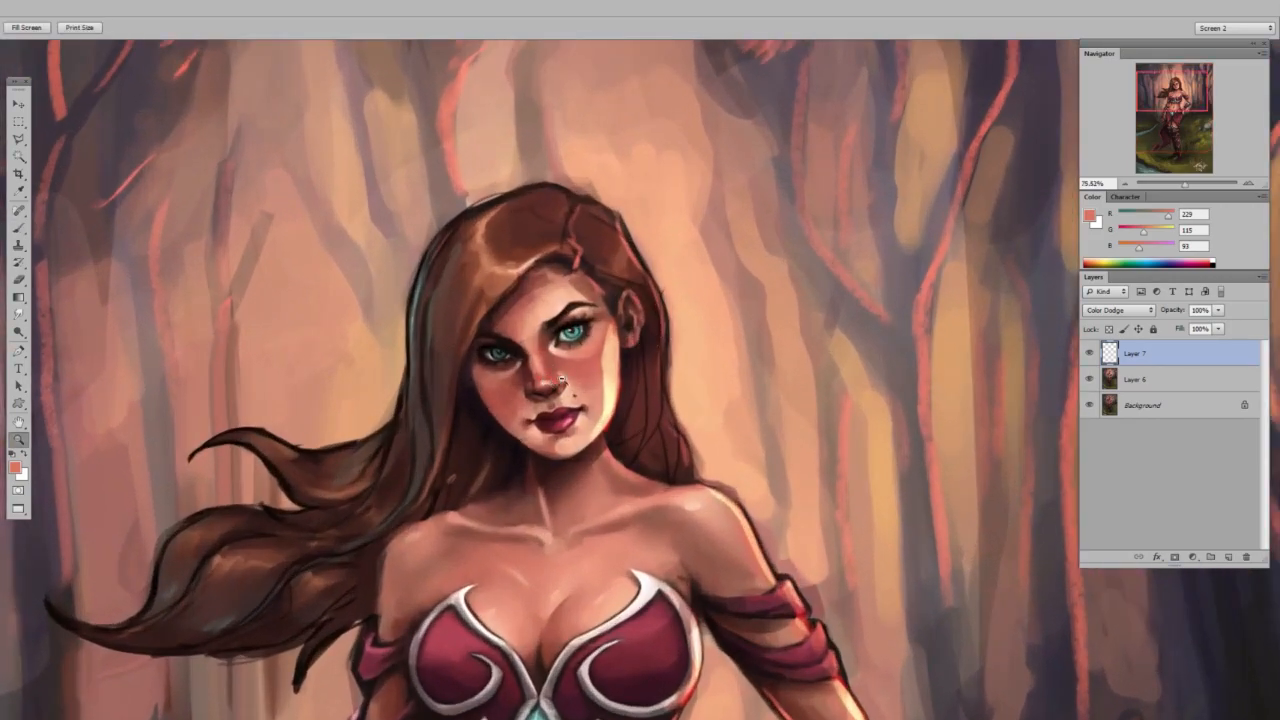
{"action": "left_click", "coordinate": [555, 381]}
{"action": "left_click_drag", "start_coordinate": [536, 378], "coordinate": [564, 377]}
{"action": "key", "text": "e"}
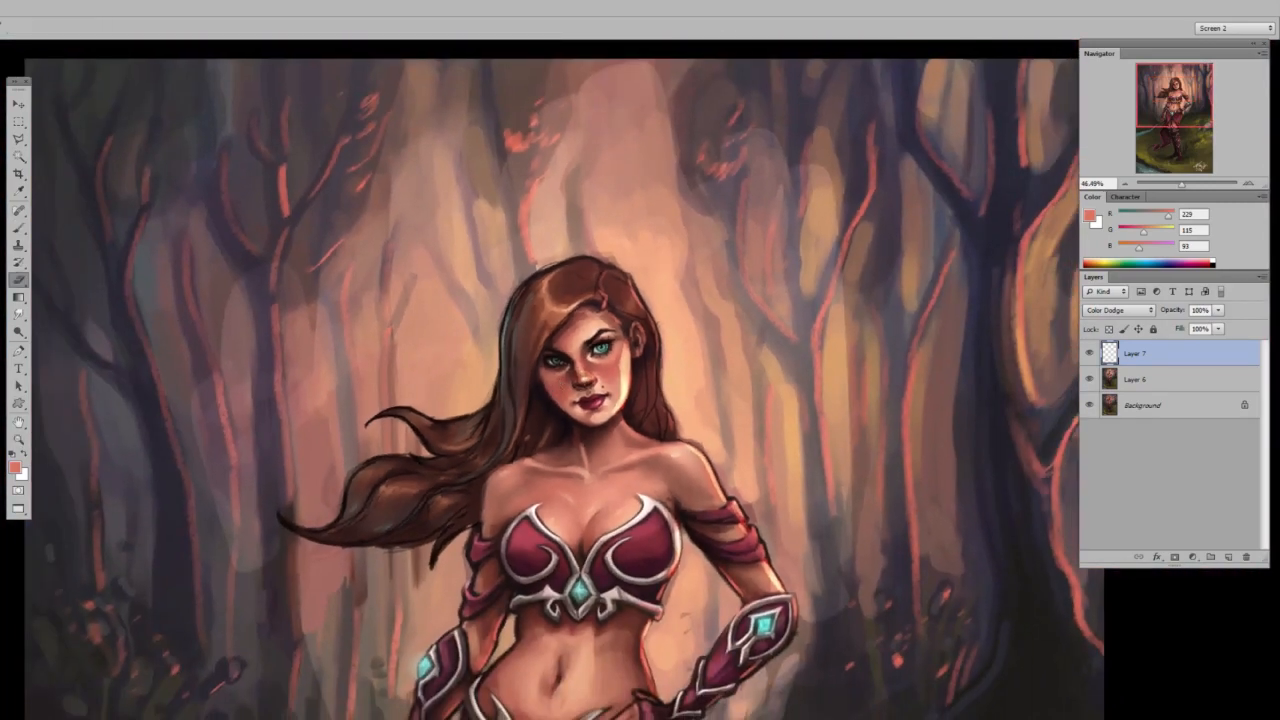
{"action": "key", "text": "ctrl+e"}
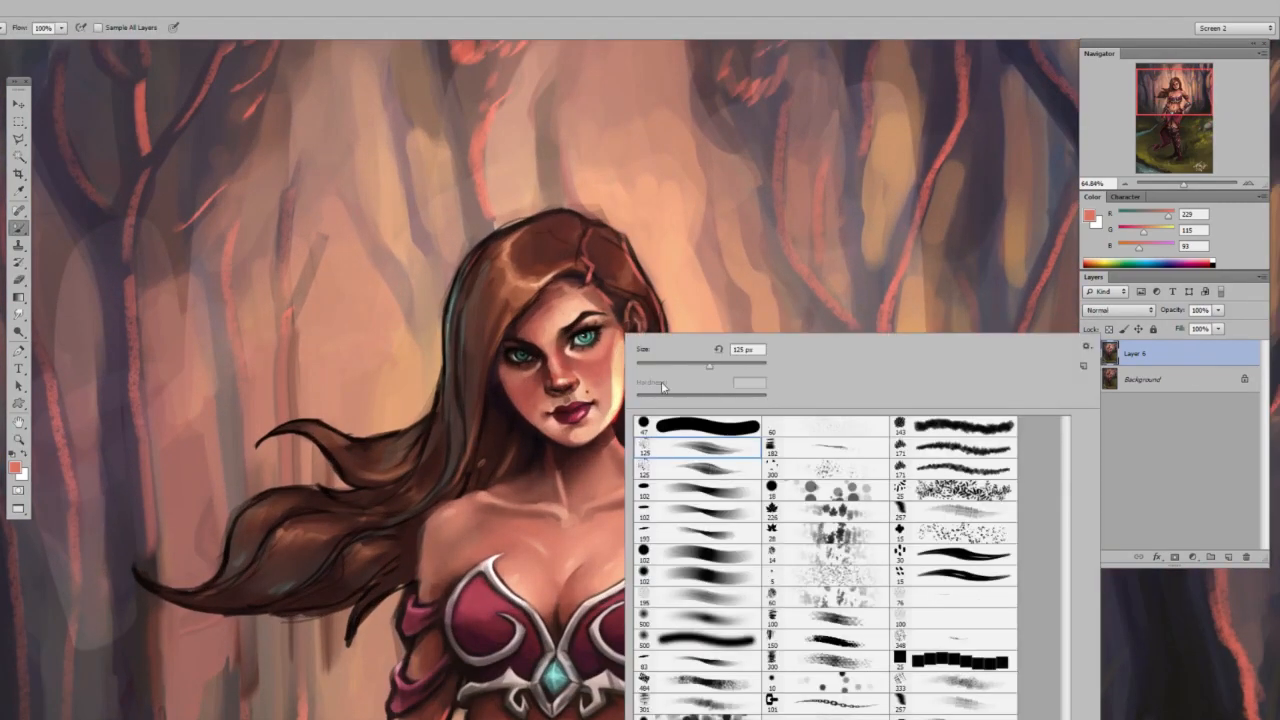
{"action": "left_click", "coordinate": [613, 384]}
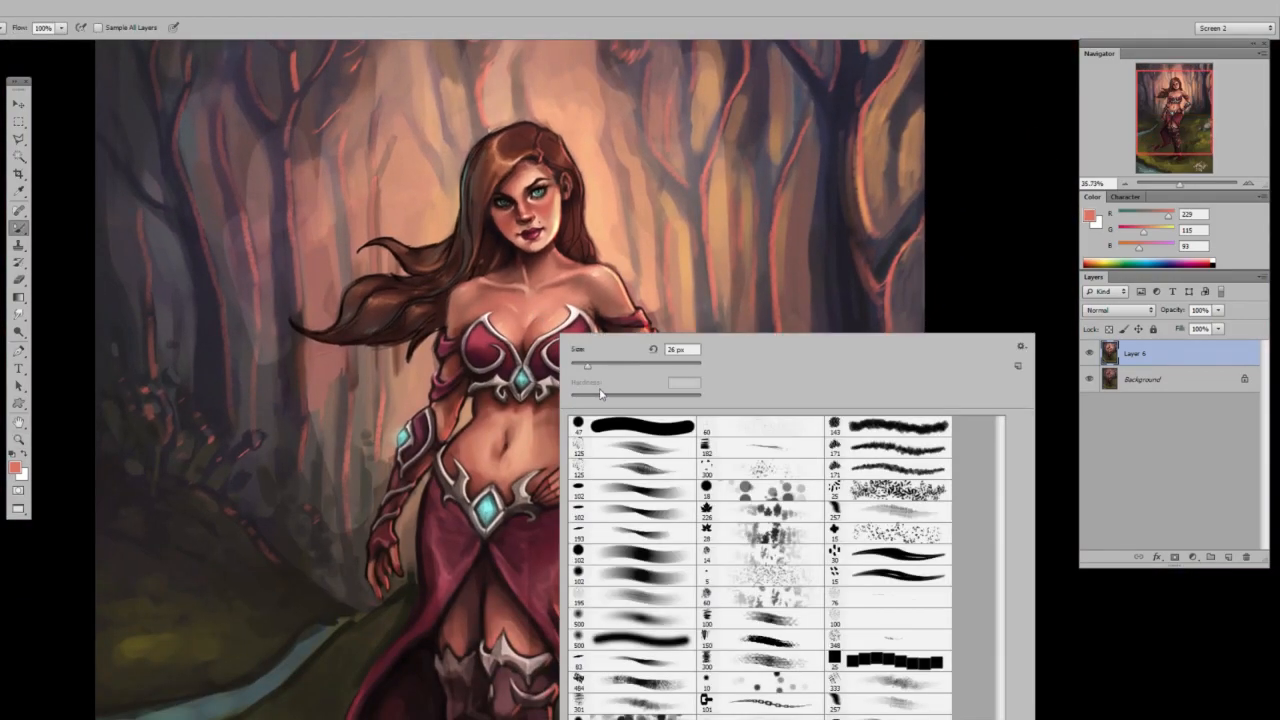
{"action": "left_click", "coordinate": [543, 425]}
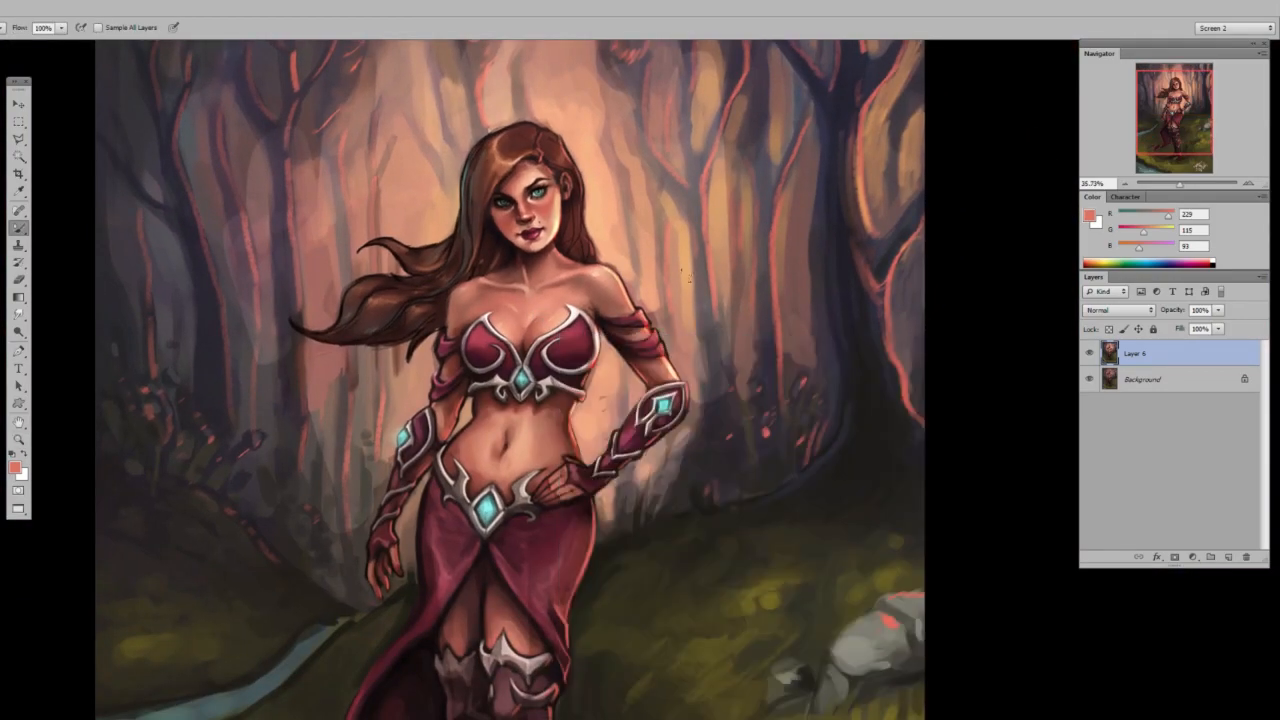
{"action": "key", "text": "z"}
{"action": "left_click_drag", "start_coordinate": [575, 297], "coordinate": [600, 300]}
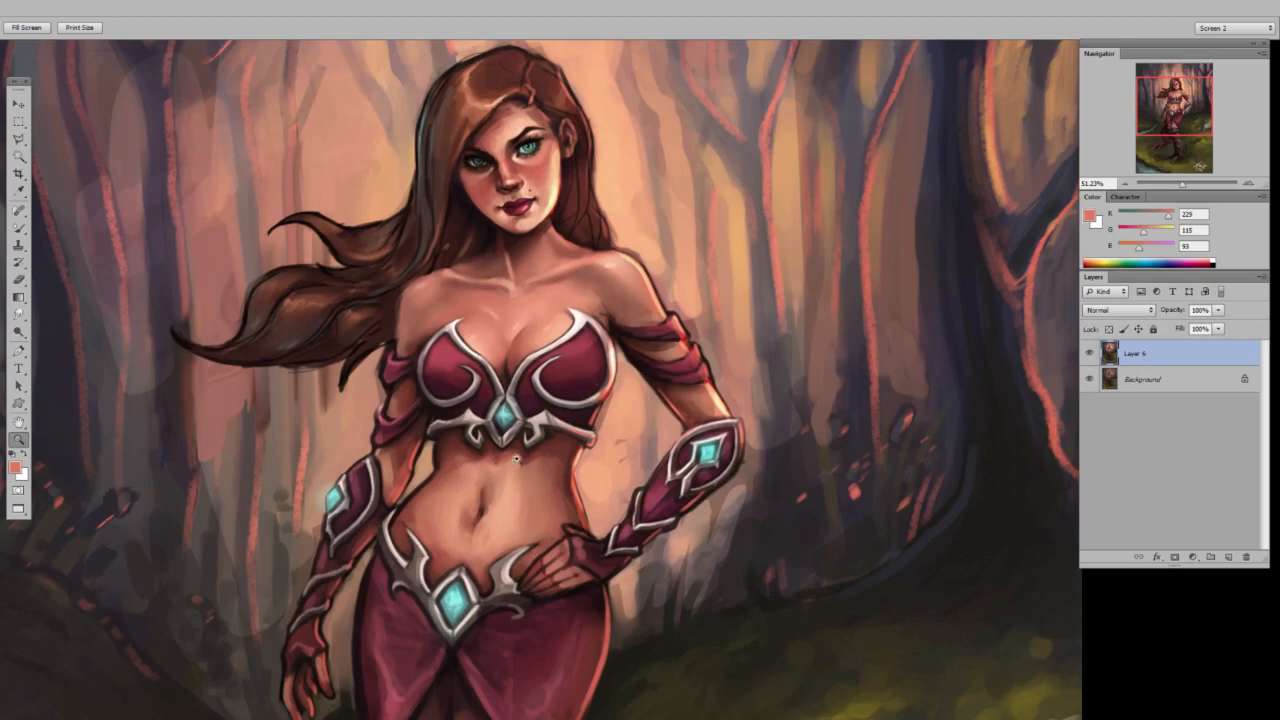
{"action": "left_click_drag", "start_coordinate": [514, 325], "coordinate": [544, 324]}
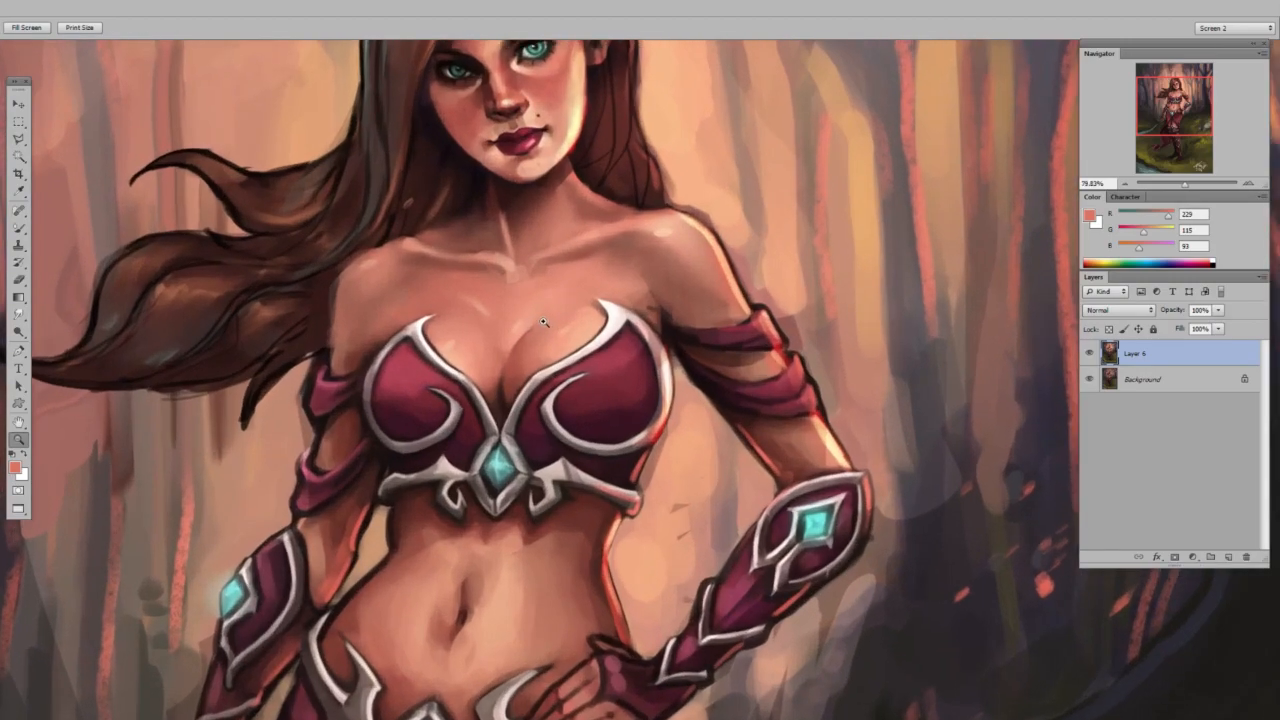
Adjust the brush and touch up the skin highlights on the chest and the rim light at the breastplate's outer edge.
{"action": "key", "text": "b"}
{"action": "right_click", "coordinate": [556, 320]}
{"action": "left_click", "coordinate": [611, 357]}
{"action": "left_click", "coordinate": [530, 344]}
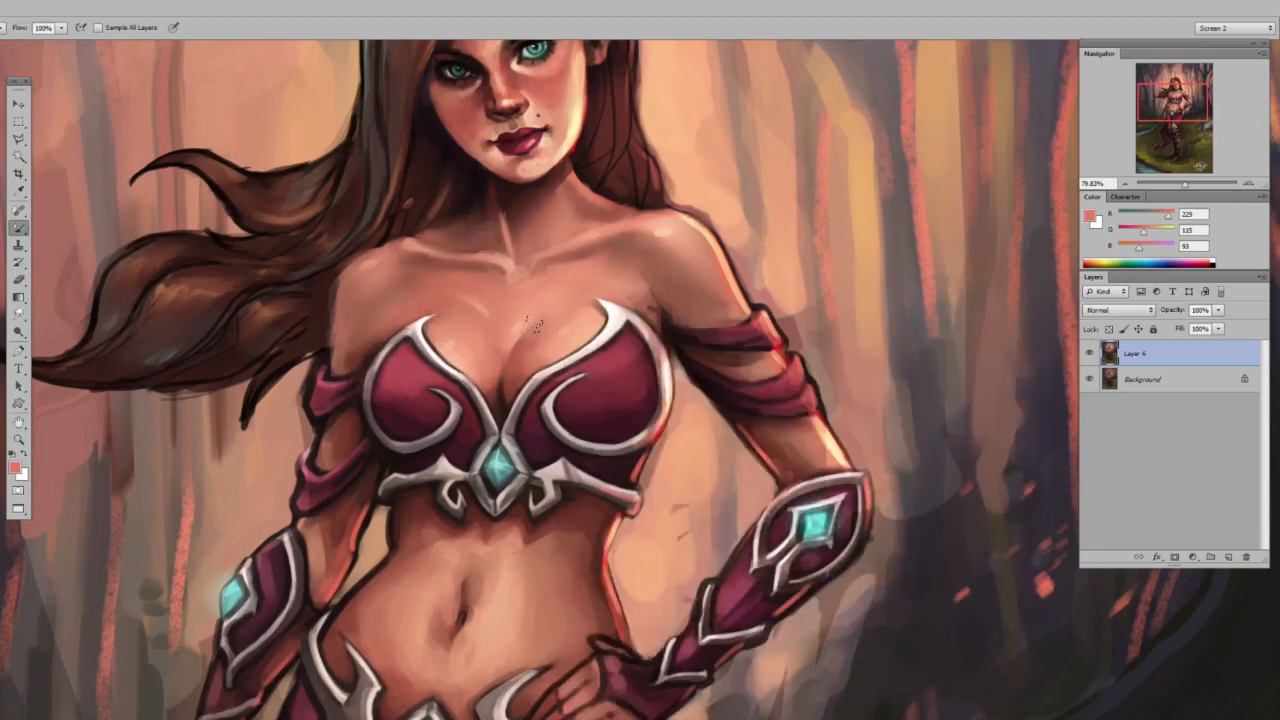
{"action": "key", "text": "z"}
{"action": "left_click_drag", "start_coordinate": [692, 423], "coordinate": [661, 422]}
{"action": "key", "text": "b"}
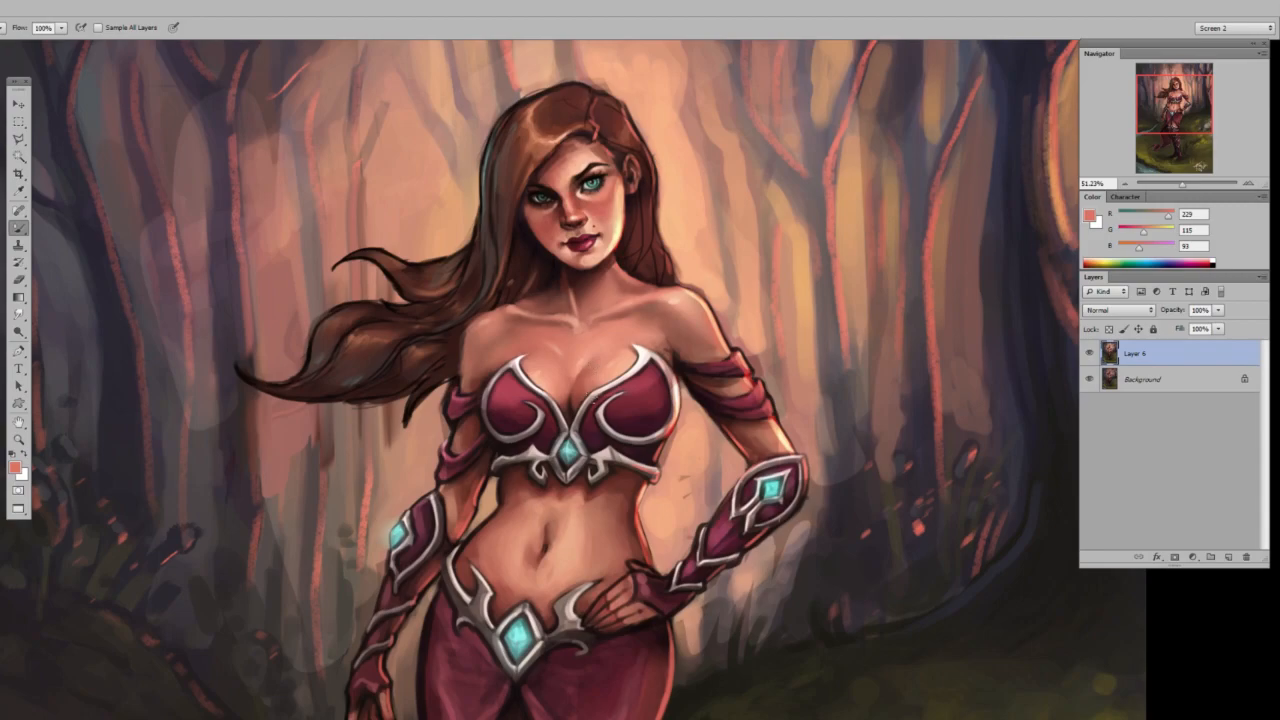
{"action": "mouse_move", "coordinate": [695, 376]}
{"action": "left_mouse_down"}
{"action": "mouse_move", "coordinate": [580, 306]}
{"action": "mouse_move", "coordinate": [627, 289]}
{"action": "mouse_move", "coordinate": [625, 267]}
{"action": "mouse_move", "coordinate": [594, 290]}
{"action": "mouse_move", "coordinate": [613, 300]}
{"action": "left_mouse_up"}
{"action": "key", "text": "z"}
{"action": "key", "text": "b"}
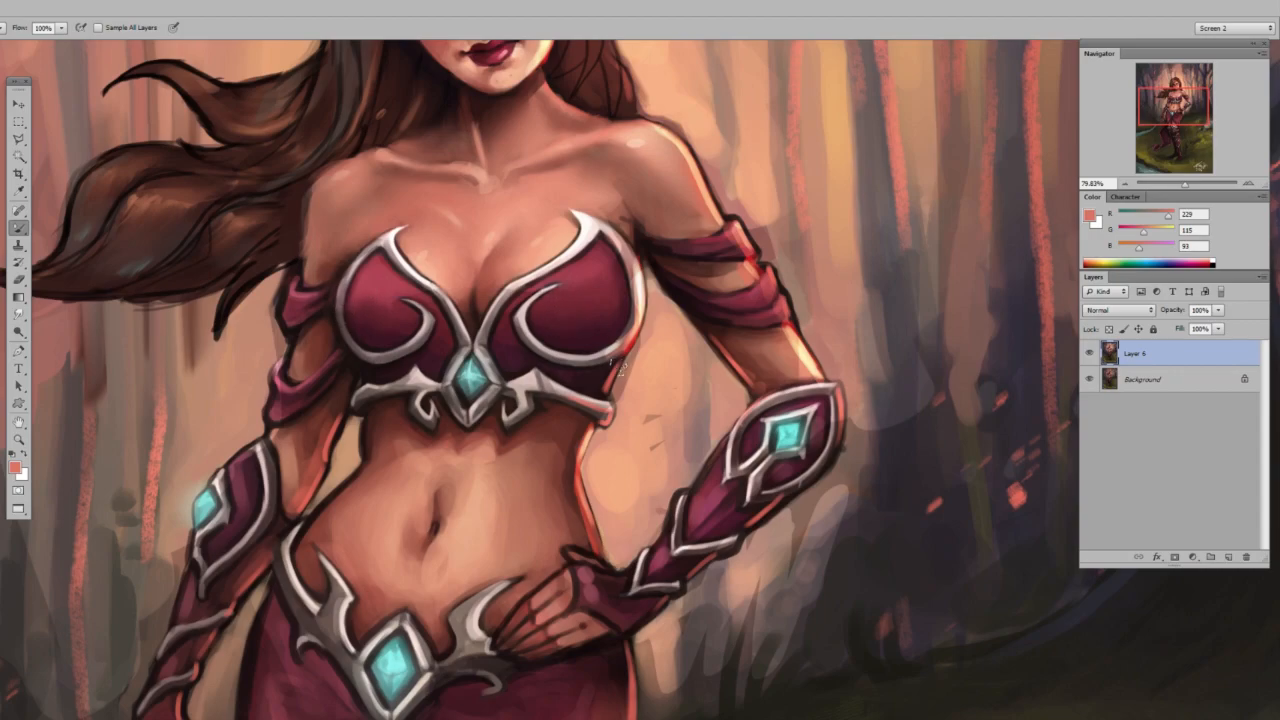
Check the rim light on the breastplate and the upper figure both close up and from a distance.
{"action": "key", "text": "z"}
{"action": "left_click_drag", "start_coordinate": [672, 295], "coordinate": [594, 289]}
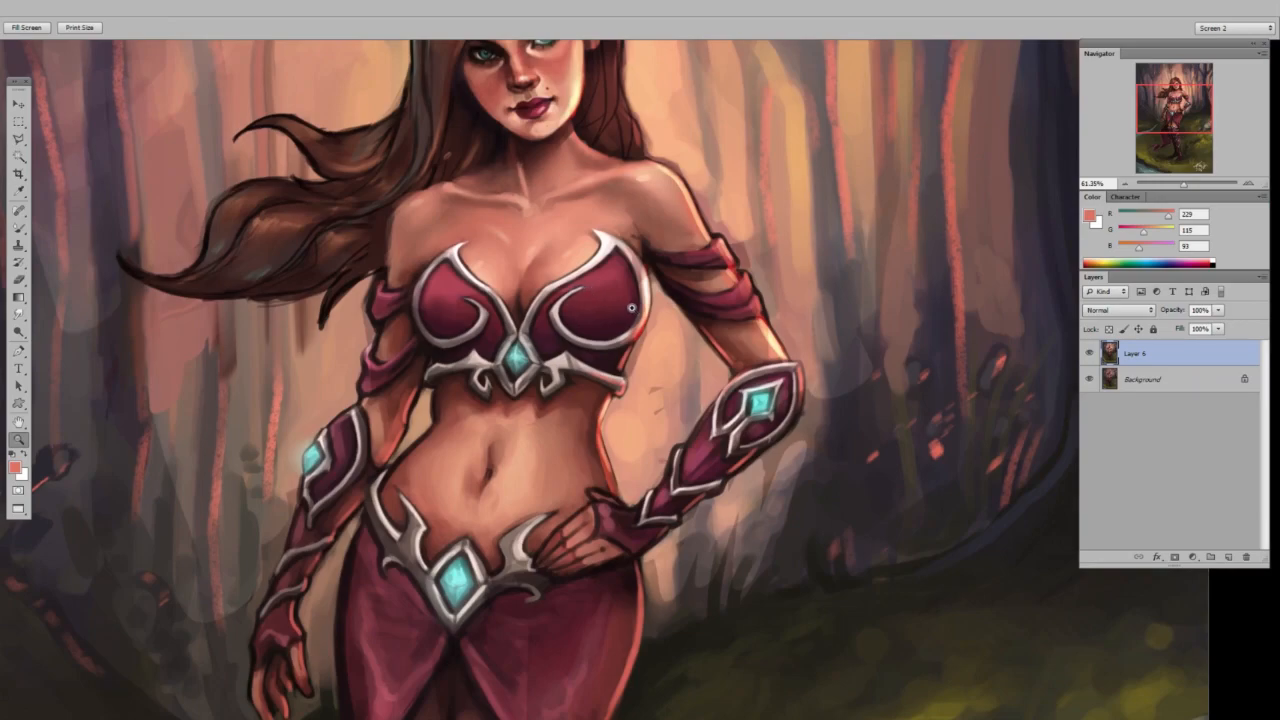
{"action": "left_click_drag", "start_coordinate": [628, 272], "coordinate": [657, 287]}
{"action": "key", "text": "b"}
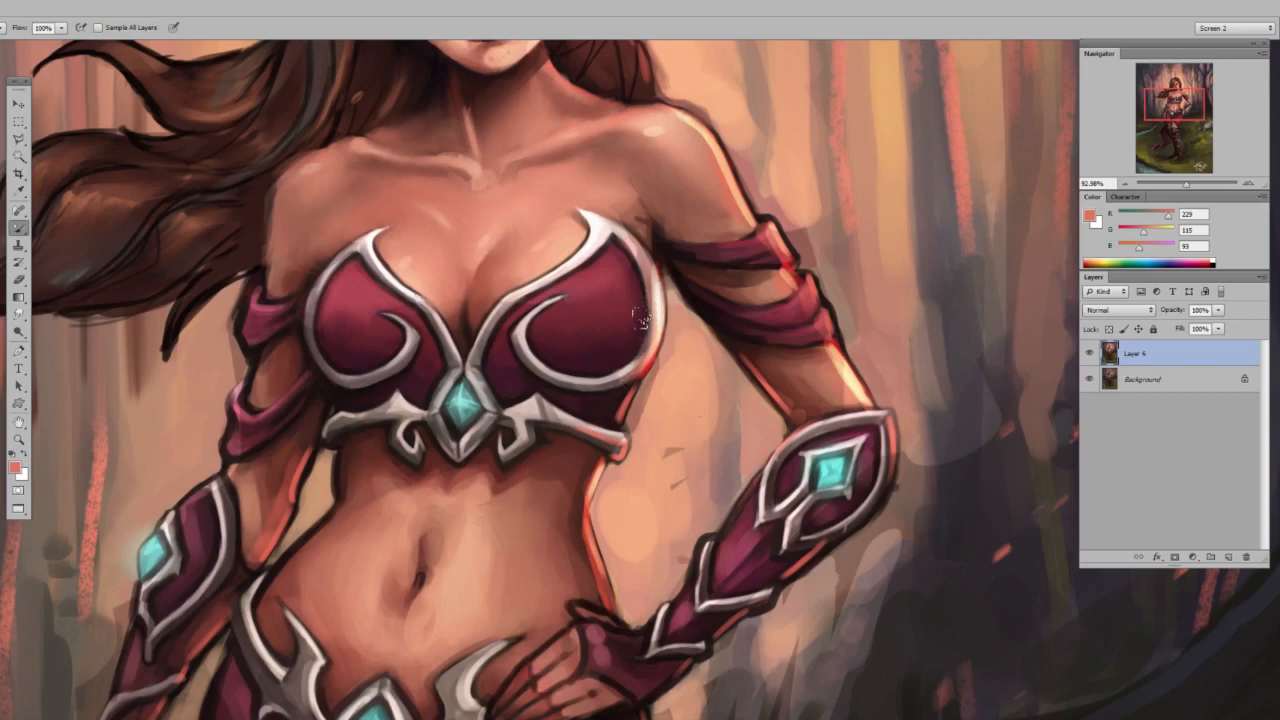
{"action": "key", "text": "z"}
{"action": "left_click_drag", "start_coordinate": [650, 310], "coordinate": [622, 317]}
{"action": "key", "text": "b"}
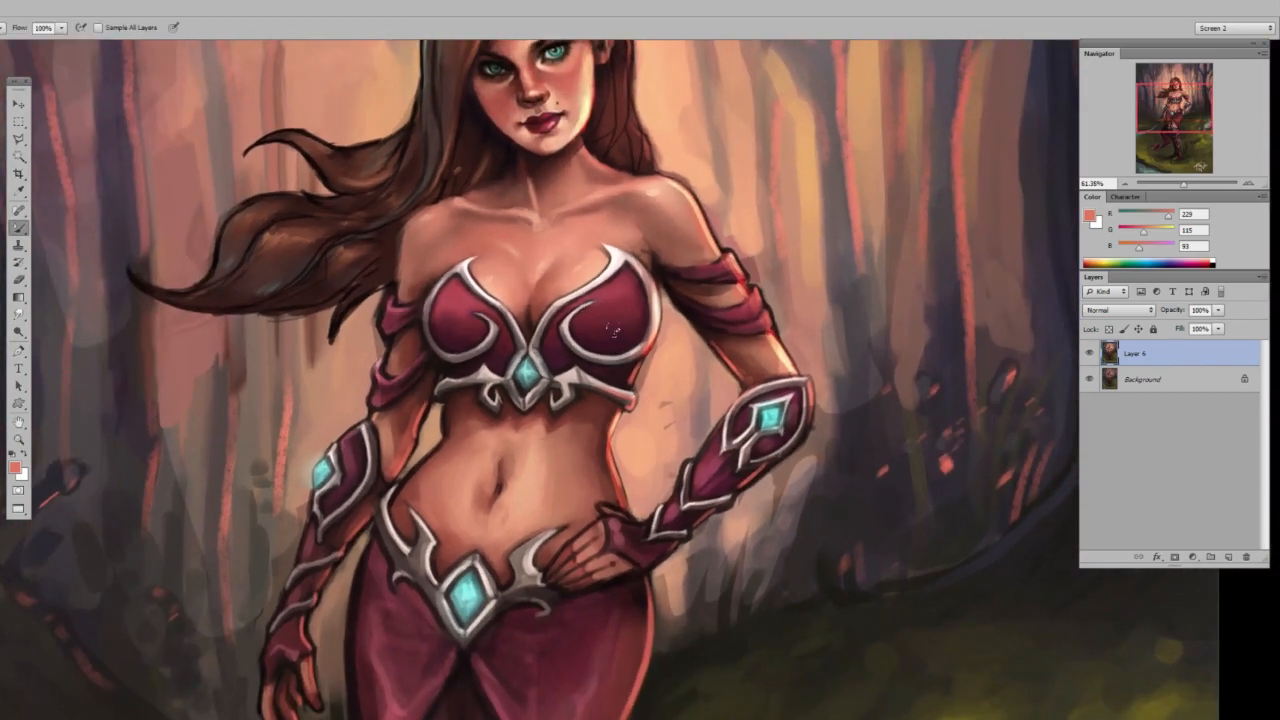
{"action": "mouse_move", "coordinate": [603, 463]}
{"action": "left_mouse_down"}
{"action": "mouse_move", "coordinate": [610, 223]}
{"action": "mouse_move", "coordinate": [595, 450]}
{"action": "mouse_move", "coordinate": [557, 405]}
{"action": "left_mouse_up"}
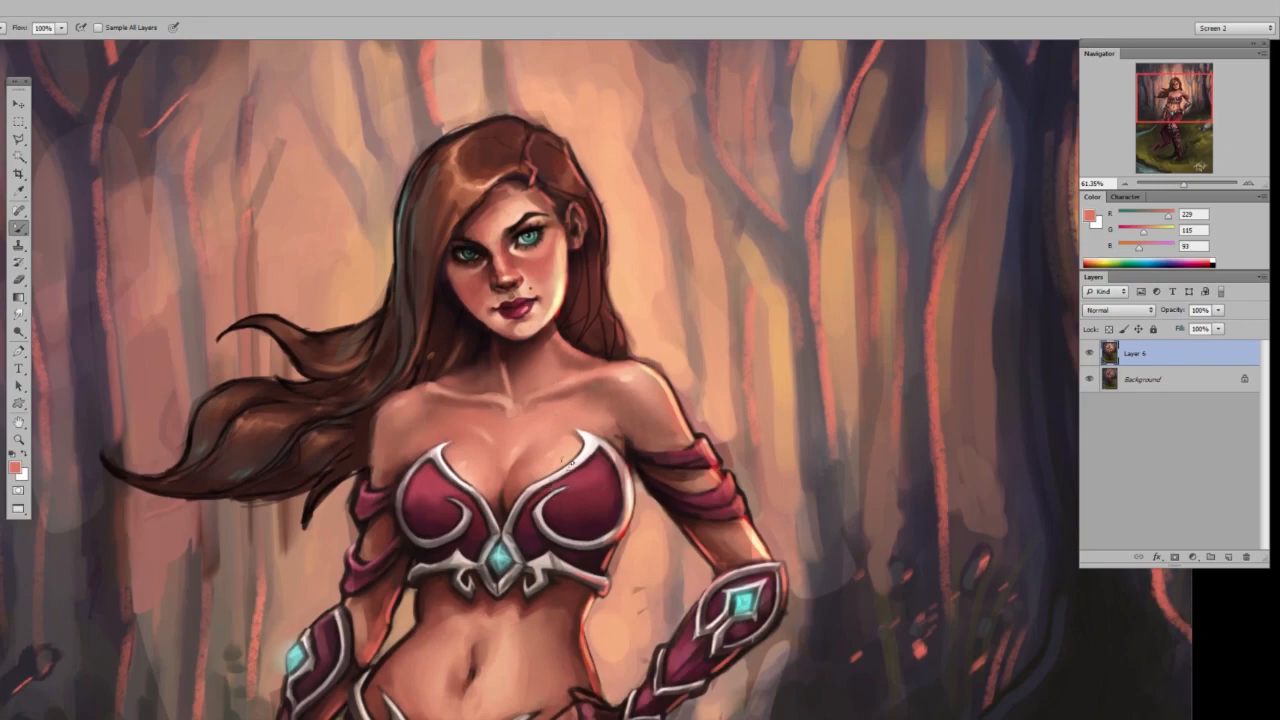
Paint light and shading into both maroon breastplate cups on a new layer, and merge it down into the painting.
{"action": "key", "text": "ctrl+alt+shift+n"}
{"action": "left_click_drag", "start_coordinate": [587, 545], "coordinate": [631, 527]}
{"action": "key", "text": "b"}
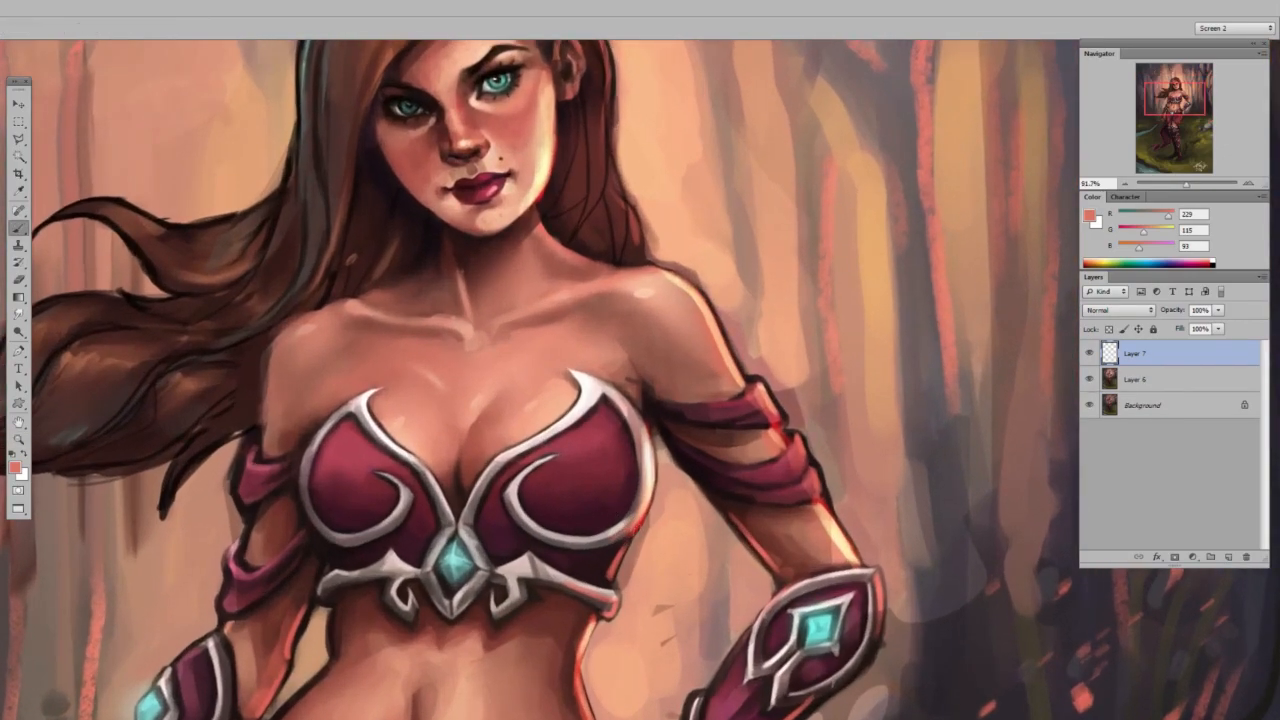
{"action": "left_click", "coordinate": [631, 526], "text": "alt"}
{"action": "left_click", "coordinate": [616, 500]}
{"action": "left_click", "coordinate": [361, 455]}
{"action": "left_click", "coordinate": [378, 500]}
{"action": "left_click_drag", "start_coordinate": [368, 580], "coordinate": [340, 580]}
{"action": "left_click", "coordinate": [521, 537], "text": "alt"}
{"action": "left_click_drag", "start_coordinate": [490, 508], "coordinate": [563, 508]}
{"action": "left_click_drag", "start_coordinate": [331, 501], "coordinate": [381, 511]}
{"action": "left_click_drag", "start_coordinate": [588, 431], "coordinate": [495, 431]}
{"action": "key", "text": "ctrl+e"}
Refine the shading along the outer sides of both breastplate cups.
{"action": "left_click_drag", "start_coordinate": [548, 465], "coordinate": [685, 465]}
{"action": "key", "text": "shift+b"}
{"action": "left_click_drag", "start_coordinate": [616, 436], "coordinate": [626, 499]}
{"action": "left_click_drag", "start_coordinate": [348, 480], "coordinate": [341, 488]}
{"action": "left_click_drag", "start_coordinate": [438, 433], "coordinate": [398, 433]}
Paint glossy highlights on both breastplate cups on a new Color Dodge layer, and merge it down into the painting.
{"action": "key", "text": "ctrl+alt+shift+n"}
{"action": "left_click", "coordinate": [1118, 310]}
{"action": "left_click", "coordinate": [1110, 443]}
{"action": "left_click", "coordinate": [1089, 215]}
{"action": "left_click", "coordinate": [560, 433]}
{"action": "left_click", "coordinate": [376, 441]}
{"action": "left_click_drag", "start_coordinate": [545, 483], "coordinate": [462, 483]}
{"action": "left_click_drag", "start_coordinate": [534, 588], "coordinate": [537, 491]}
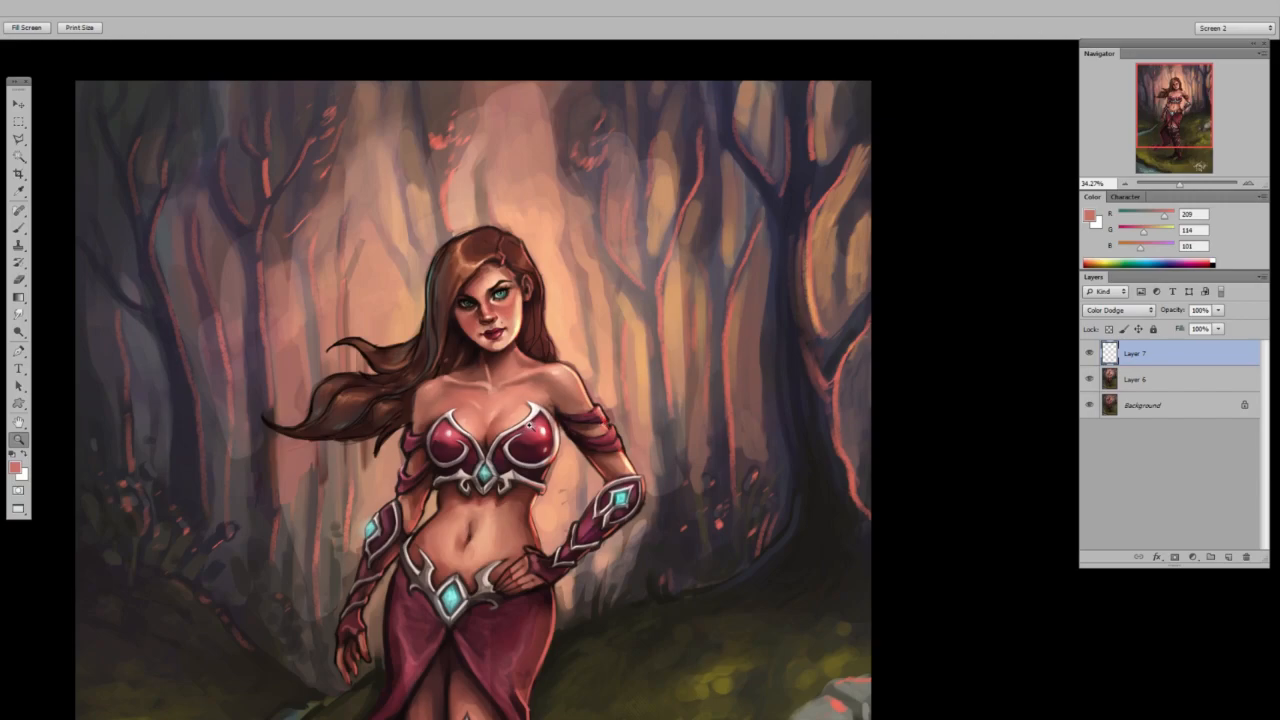
{"action": "left_click_drag", "start_coordinate": [541, 430], "coordinate": [563, 452]}
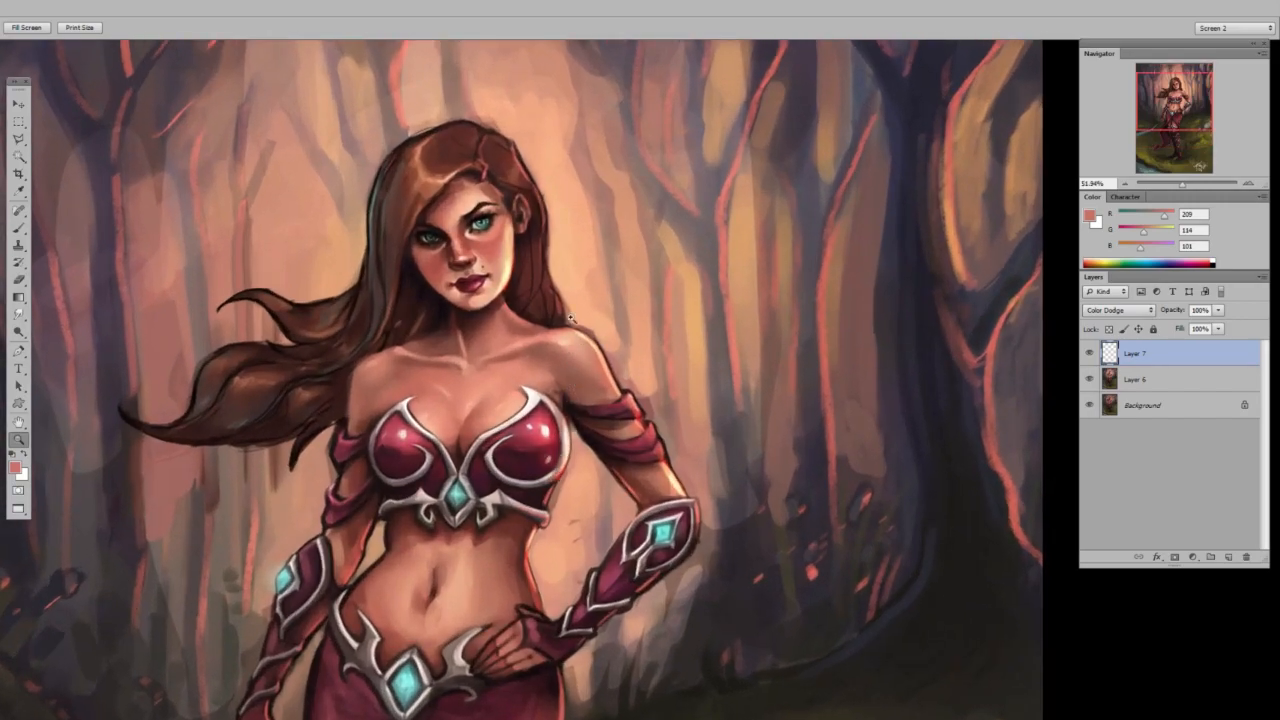
{"action": "key", "text": "b"}
{"action": "key", "text": "ctrl+e"}
Add a new layer in Lighten mode, enlarge the brush, and try a glow stroke down the hair beside the face.
{"action": "key", "text": "ctrl+shift+alt+n"}
{"action": "left_click", "coordinate": [1118, 310]}
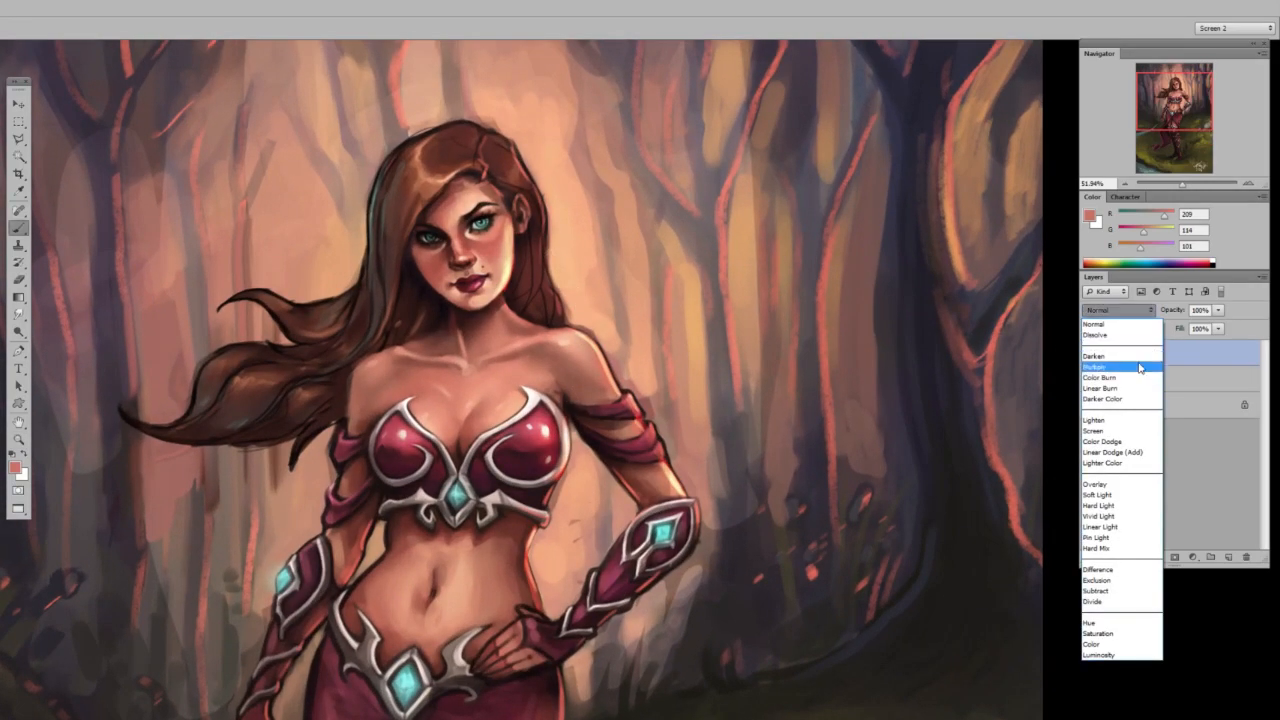
{"action": "left_click", "coordinate": [1116, 416]}
{"action": "right_click", "coordinate": [585, 345]}
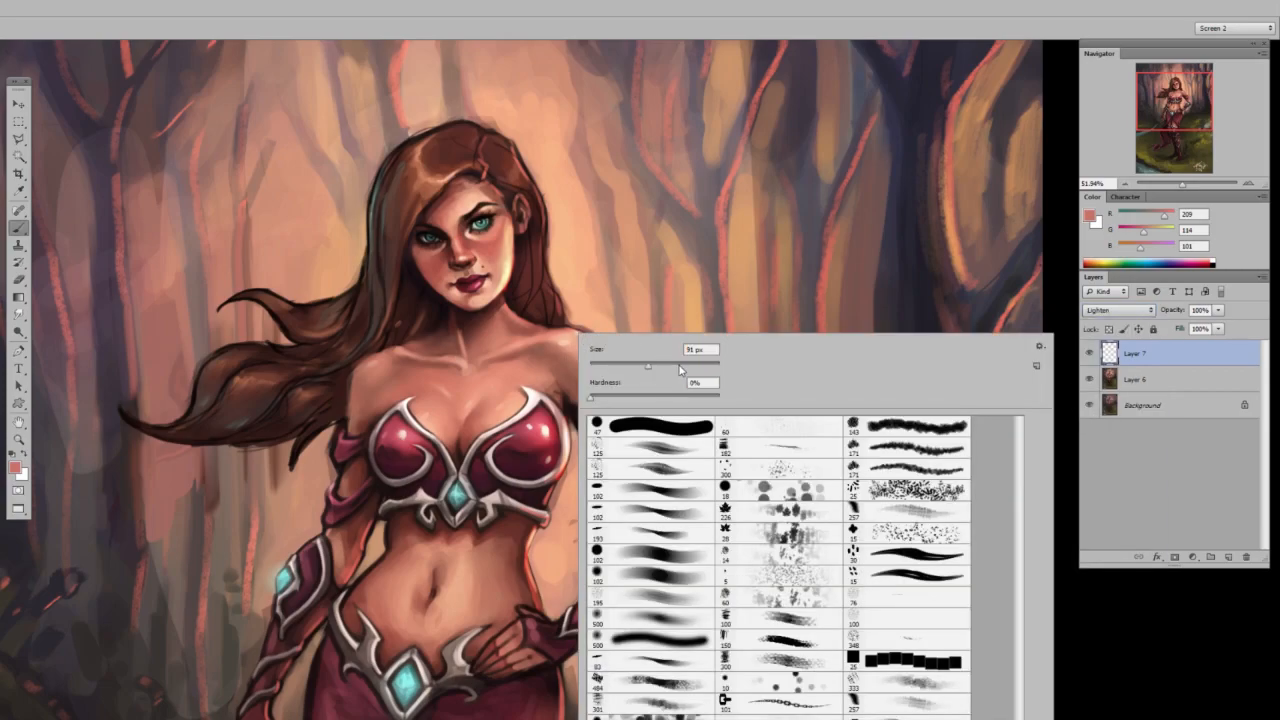
{"action": "left_click", "coordinate": [681, 367]}
{"action": "left_click_drag", "start_coordinate": [515, 206], "coordinate": [517, 306]}
{"action": "key", "text": "ctrl+z"}
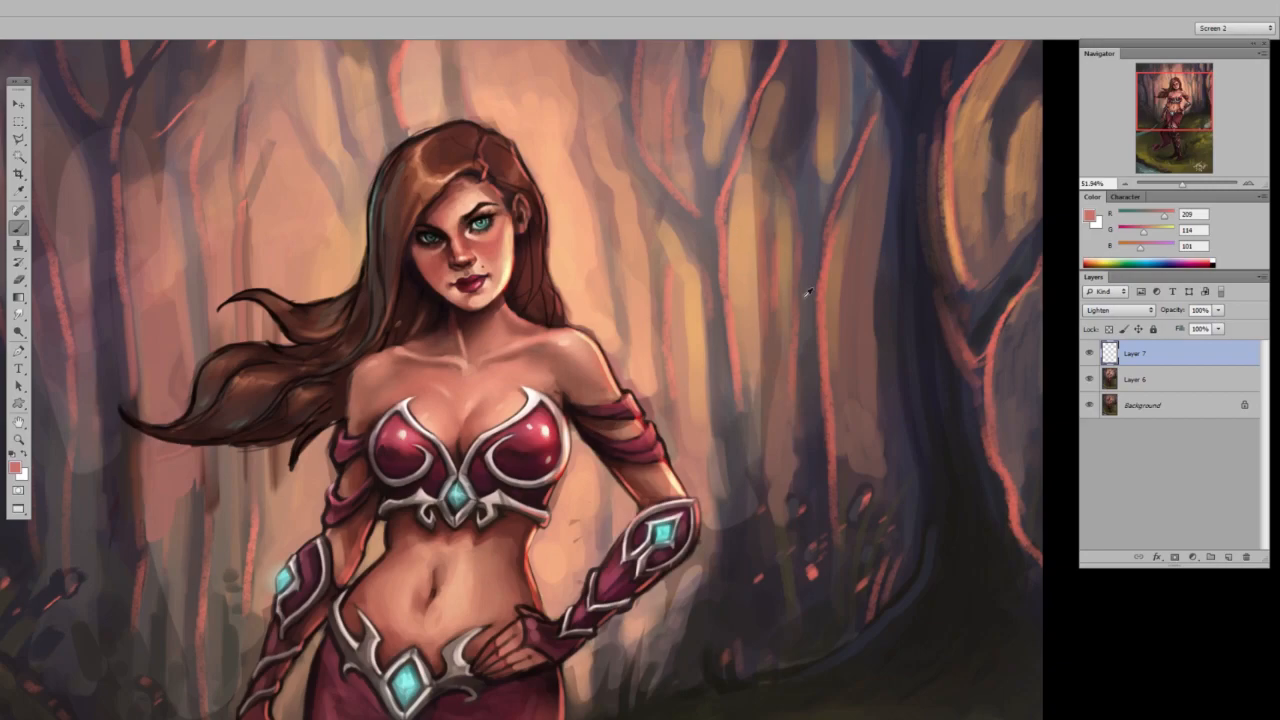
Set the brush colour to a deep red (R 176, G 39, B 33) and paint a glow over the hair beside the ear.
{"action": "left_click", "coordinate": [1127, 231]}
{"action": "left_click", "coordinate": [1125, 247]}
{"action": "left_click", "coordinate": [1157, 215]}
{"action": "mouse_move", "coordinate": [517, 216]}
{"action": "left_mouse_down"}
{"action": "mouse_move", "coordinate": [517, 318]}
{"action": "mouse_move", "coordinate": [521, 205]}
{"action": "left_mouse_up"}
{"action": "key", "text": "ctrl+z"}
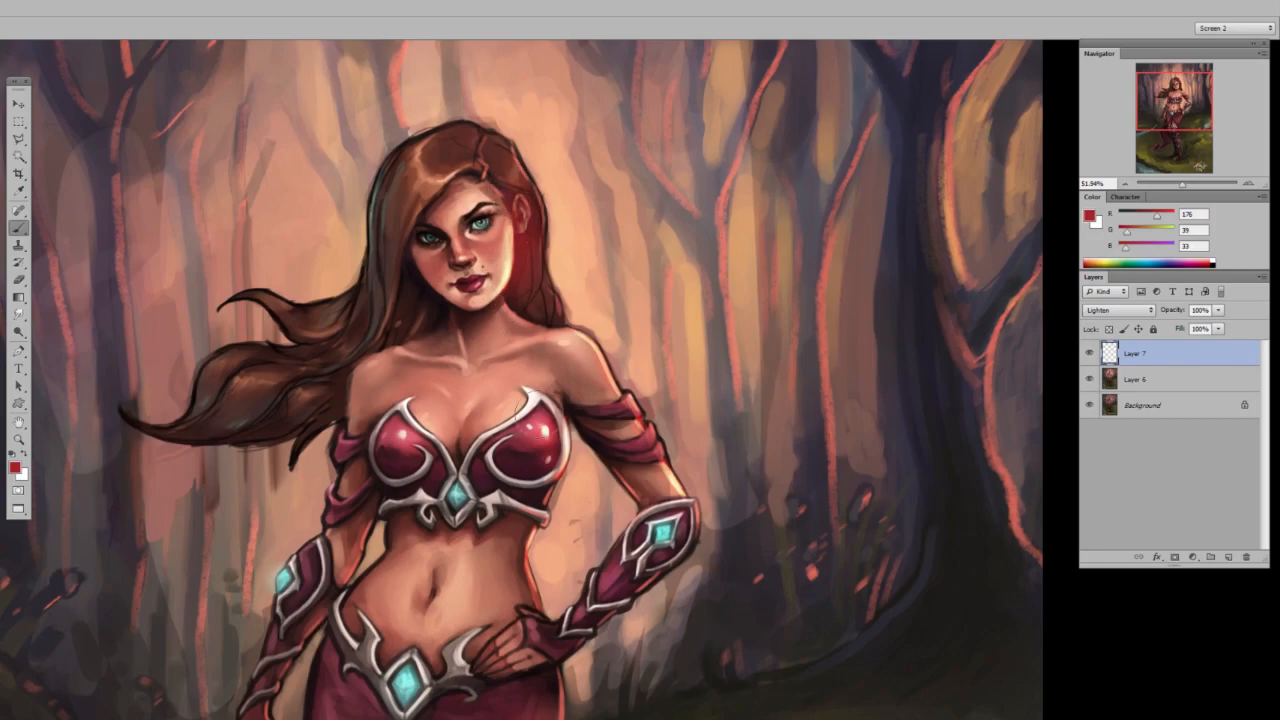
Extend the deep red glow over the upper arm, the hair above the shoulder, the face and the crown.
{"action": "left_click_drag", "start_coordinate": [568, 402], "coordinate": [602, 434]}
{"action": "left_click_drag", "start_coordinate": [554, 300], "coordinate": [572, 322]}
{"action": "left_click_drag", "start_coordinate": [484, 241], "coordinate": [474, 312]}
{"action": "mouse_move", "coordinate": [496, 178]}
{"action": "left_mouse_down"}
{"action": "mouse_move", "coordinate": [474, 150]}
{"action": "mouse_move", "coordinate": [462, 158]}
{"action": "left_mouse_up"}
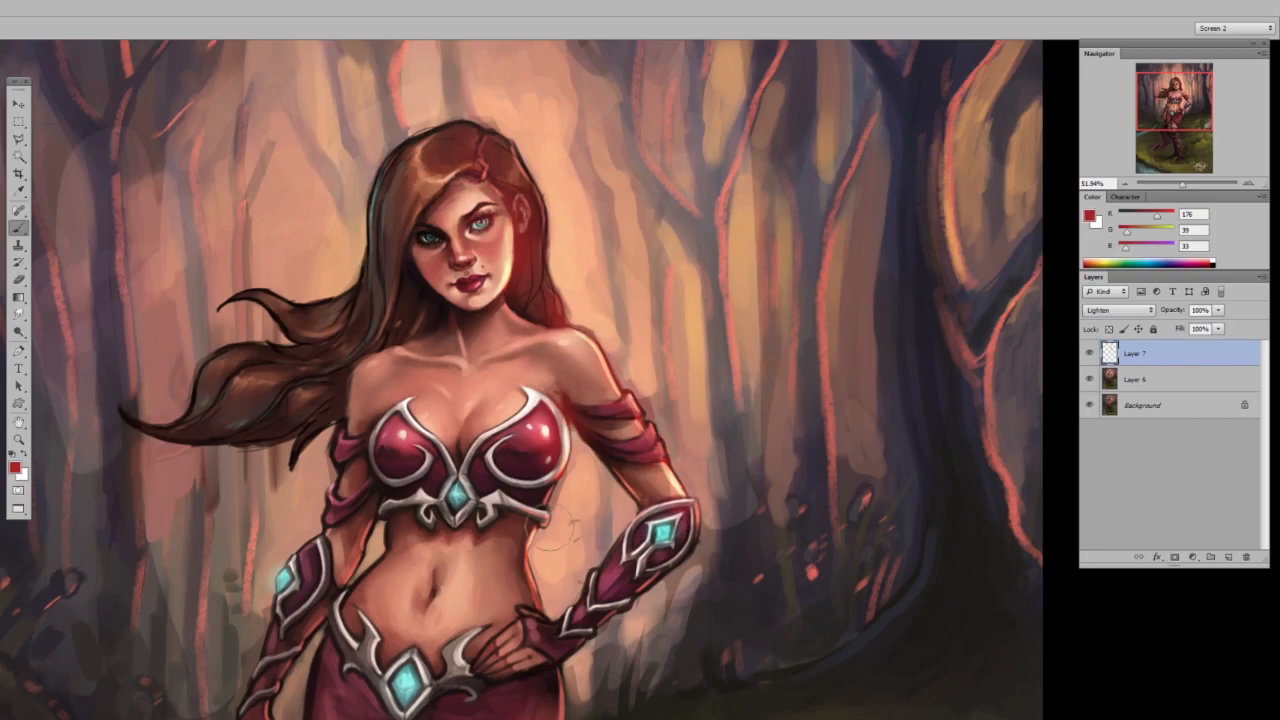
Lower the red glow layer's opacity to 59% and merge it down into the painting.
{"action": "key", "text": "z"}
{"action": "left_click", "coordinate": [588, 476], "text": "alt"}
{"action": "left_click", "coordinate": [588, 476], "text": "alt"}
{"action": "left_click_drag", "start_coordinate": [1173, 310], "coordinate": [1176, 310]}
{"action": "key", "text": "b"}
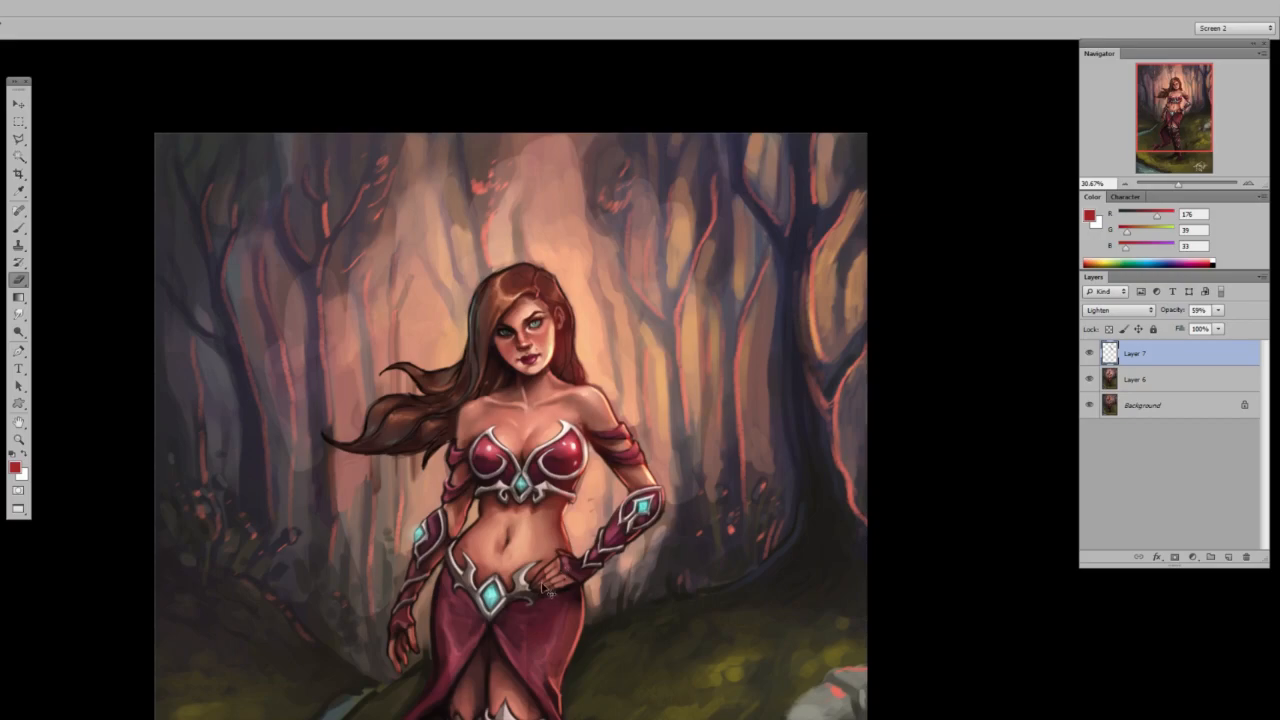
{"action": "key", "text": "ctrl+e"}
Flip the canvas horizontally, and add a new layer with the colours reset to black and white.
{"action": "key", "text": "ctrl+shift+h"}
{"action": "key", "text": "z"}
{"action": "mouse_move", "coordinate": [404, 436]}
{"action": "left_mouse_down"}
{"action": "mouse_move", "coordinate": [460, 436]}
{"action": "mouse_move", "coordinate": [399, 433]}
{"action": "left_mouse_up"}
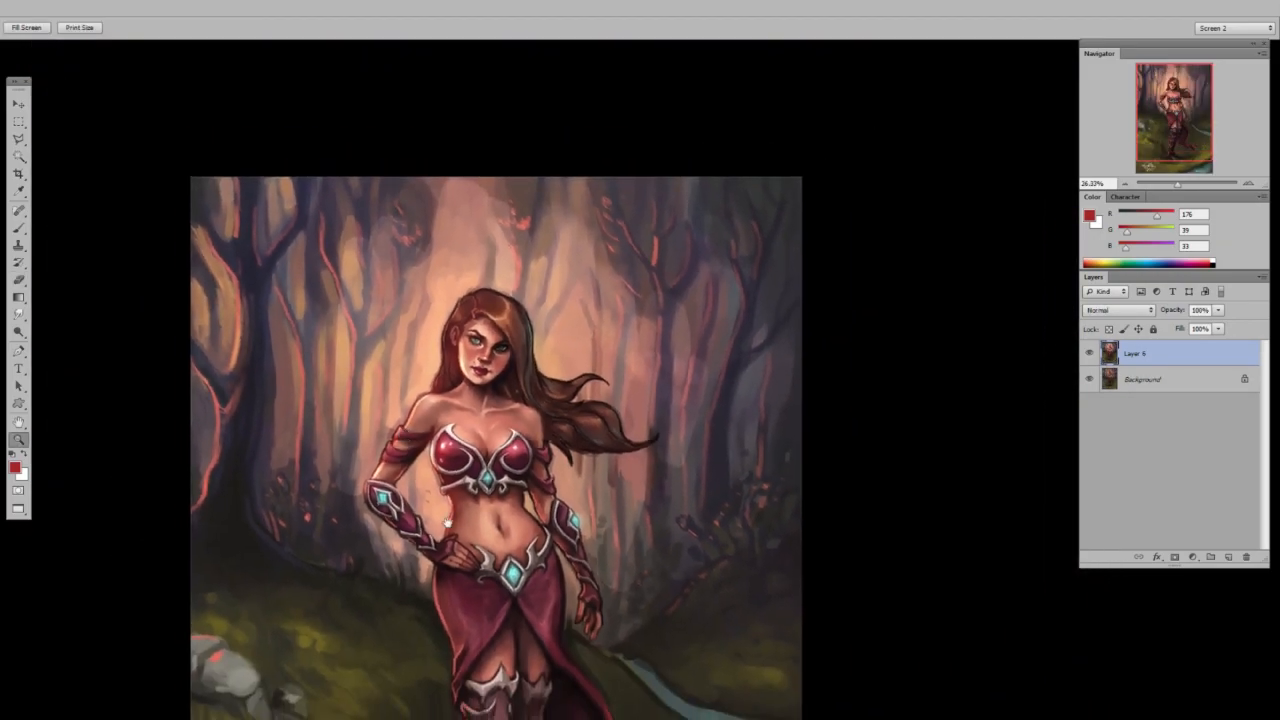
{"action": "left_click_drag", "start_coordinate": [463, 590], "coordinate": [434, 477]}
{"action": "mouse_move", "coordinate": [475, 398]}
{"action": "left_mouse_down"}
{"action": "mouse_move", "coordinate": [509, 387]}
{"action": "mouse_move", "coordinate": [487, 399]}
{"action": "left_mouse_up"}
{"action": "left_click_drag", "start_coordinate": [455, 155], "coordinate": [500, 172]}
{"action": "key", "text": "ctrl+alt+shift+n"}
{"action": "key", "text": "d"}
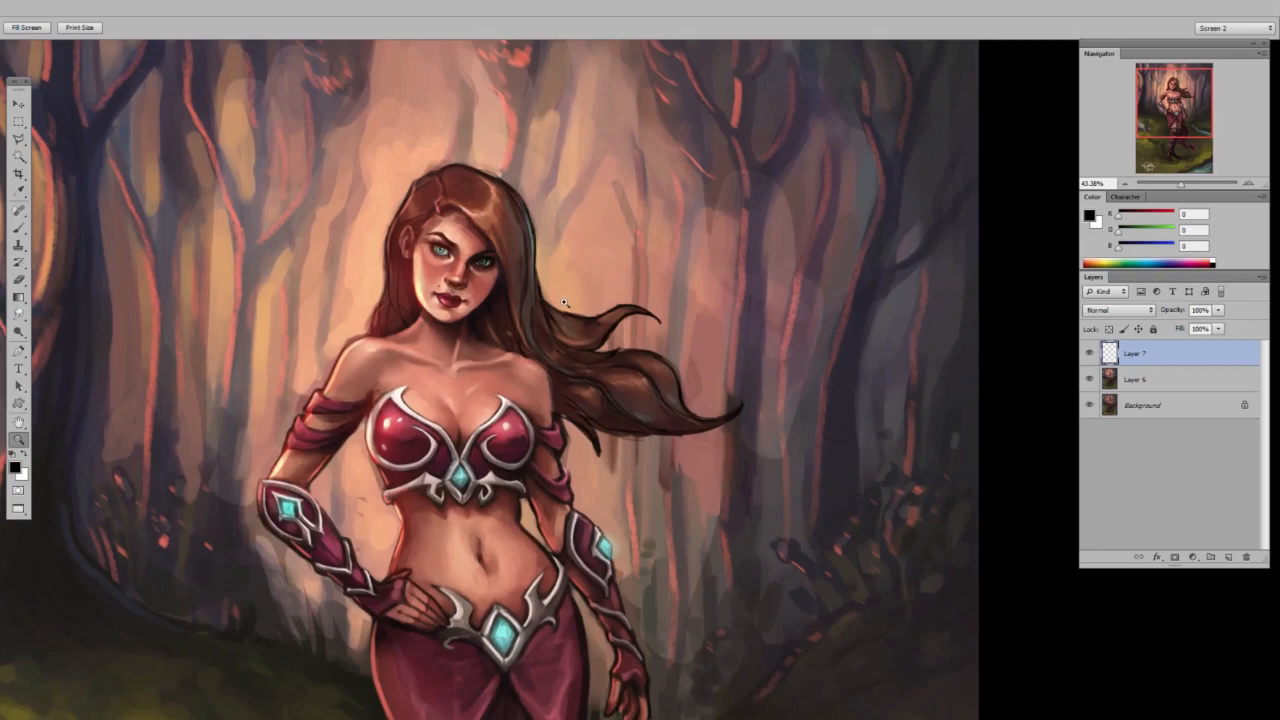
{"action": "key", "text": "b"}
{"action": "right_click", "coordinate": [556, 302]}
{"action": "left_click", "coordinate": [574, 329]}
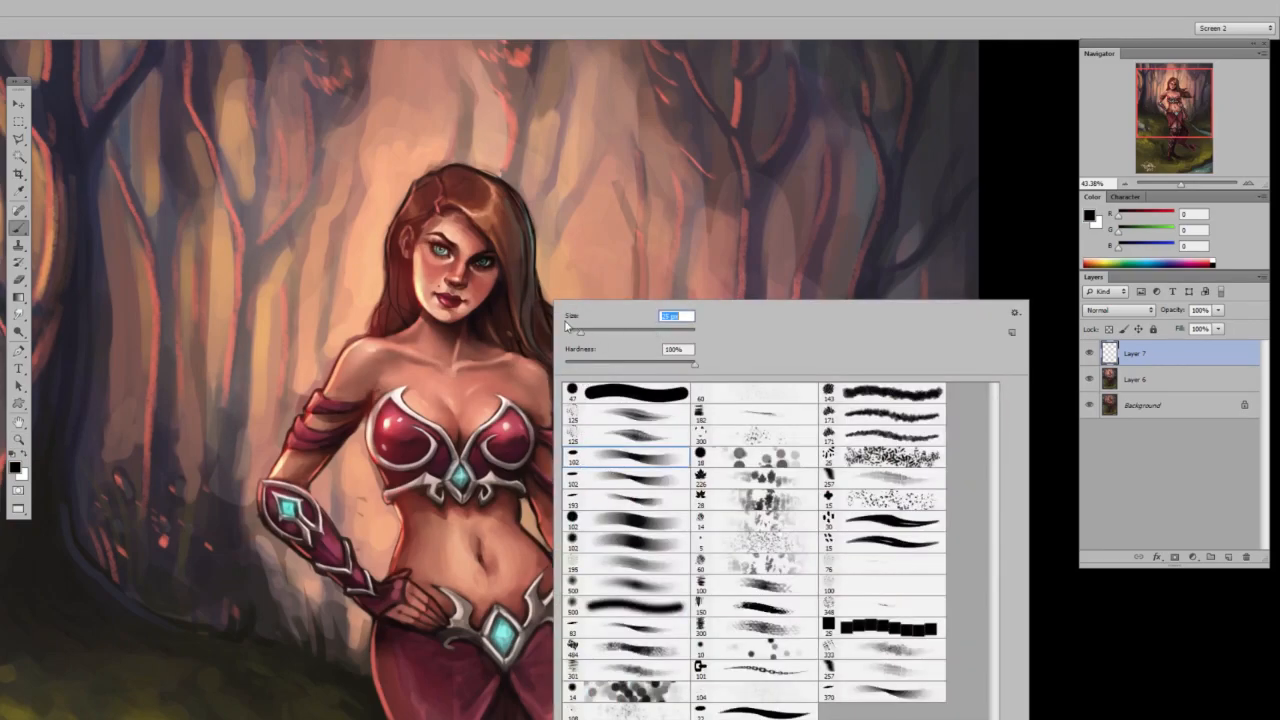
{"action": "key", "text": "Return"}
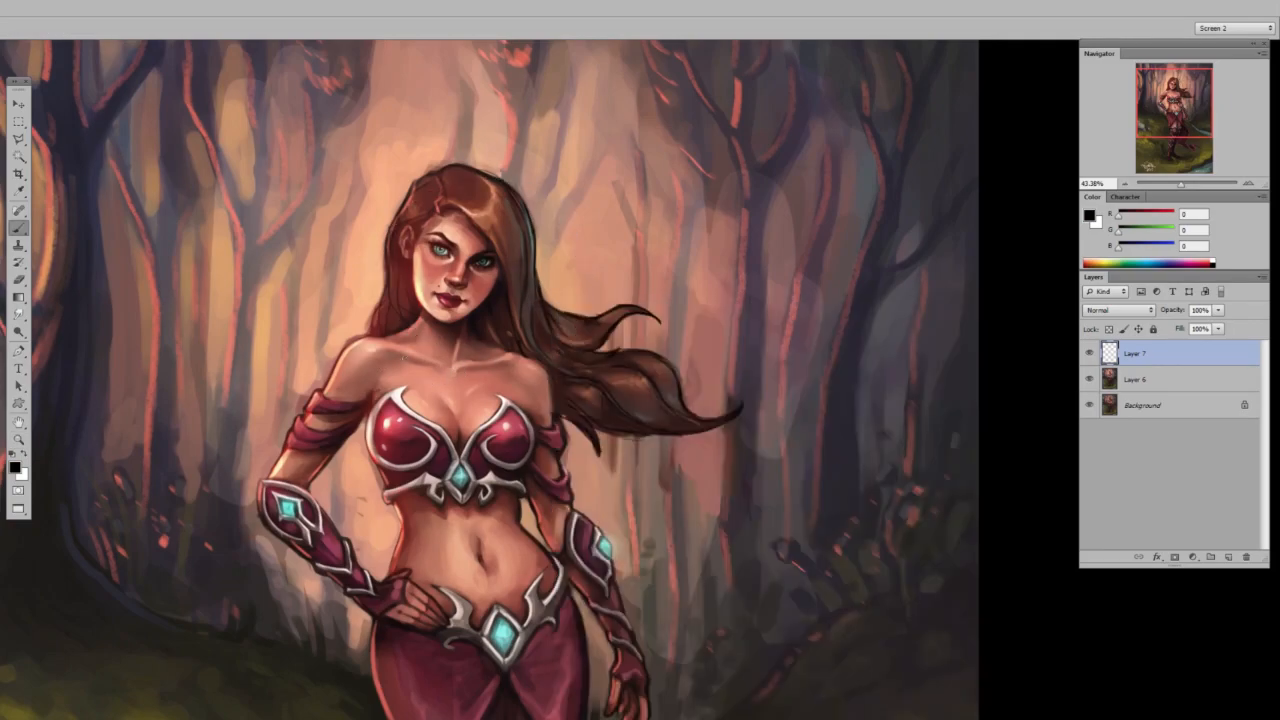
{"action": "right_click", "coordinate": [438, 331]}
{"action": "left_click", "coordinate": [461, 363]}
{"action": "mouse_move", "coordinate": [369, 376]}
{"action": "left_mouse_down"}
{"action": "mouse_move", "coordinate": [393, 358]}
{"action": "mouse_move", "coordinate": [459, 370]}
{"action": "left_mouse_up"}
{"action": "key", "text": "ctrl+z"}
{"action": "mouse_move", "coordinate": [479, 527]}
{"action": "left_mouse_down"}
{"action": "mouse_move", "coordinate": [435, 314]}
{"action": "mouse_move", "coordinate": [439, 326]}
{"action": "left_mouse_up"}
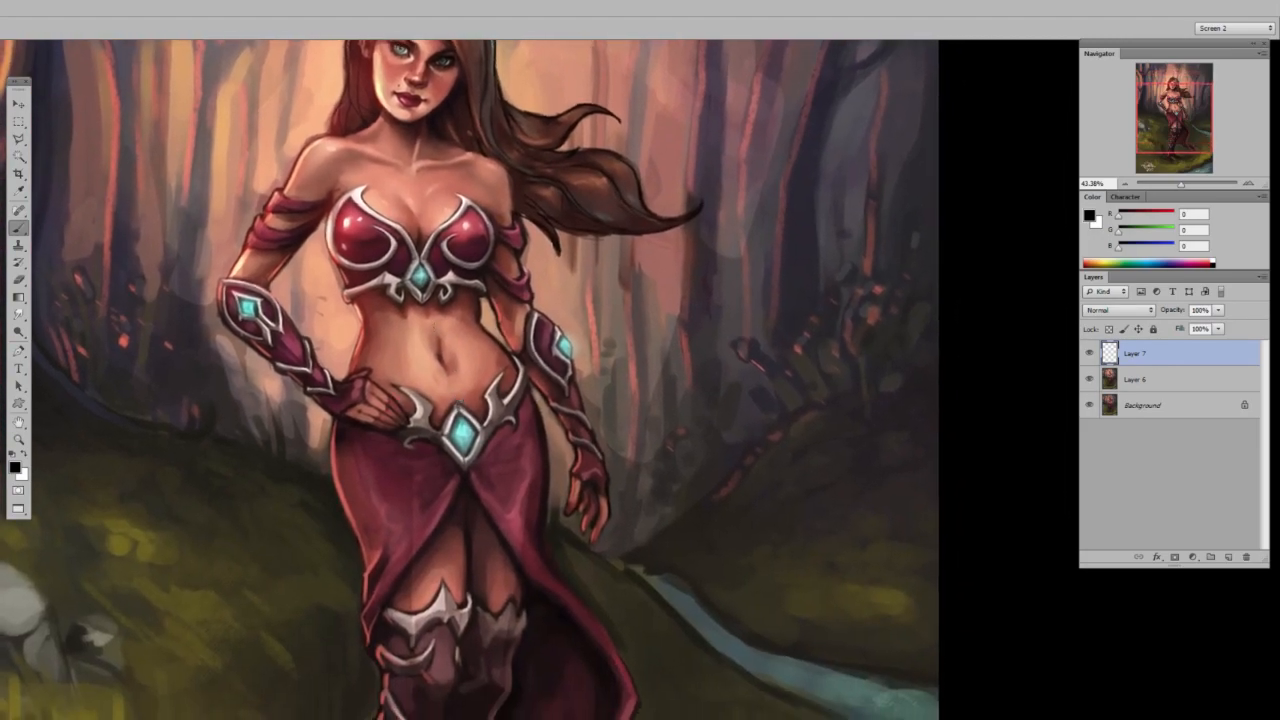
{"action": "mouse_move", "coordinate": [418, 398]}
{"action": "left_mouse_down"}
{"action": "mouse_move", "coordinate": [382, 336]}
{"action": "mouse_move", "coordinate": [476, 341]}
{"action": "mouse_move", "coordinate": [442, 398]}
{"action": "mouse_move", "coordinate": [502, 378]}
{"action": "mouse_move", "coordinate": [434, 396]}
{"action": "left_mouse_up"}
{"action": "key", "text": "ctrl+z"}
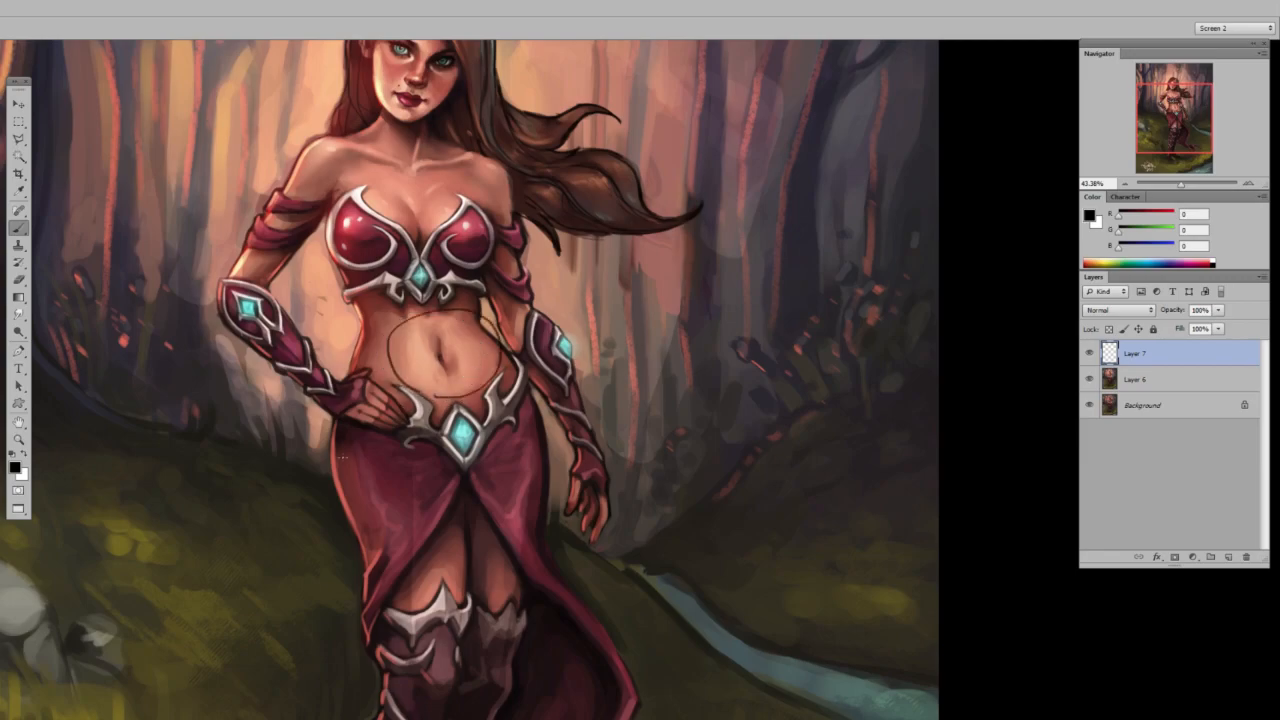
{"action": "key", "text": "ctrl+z"}
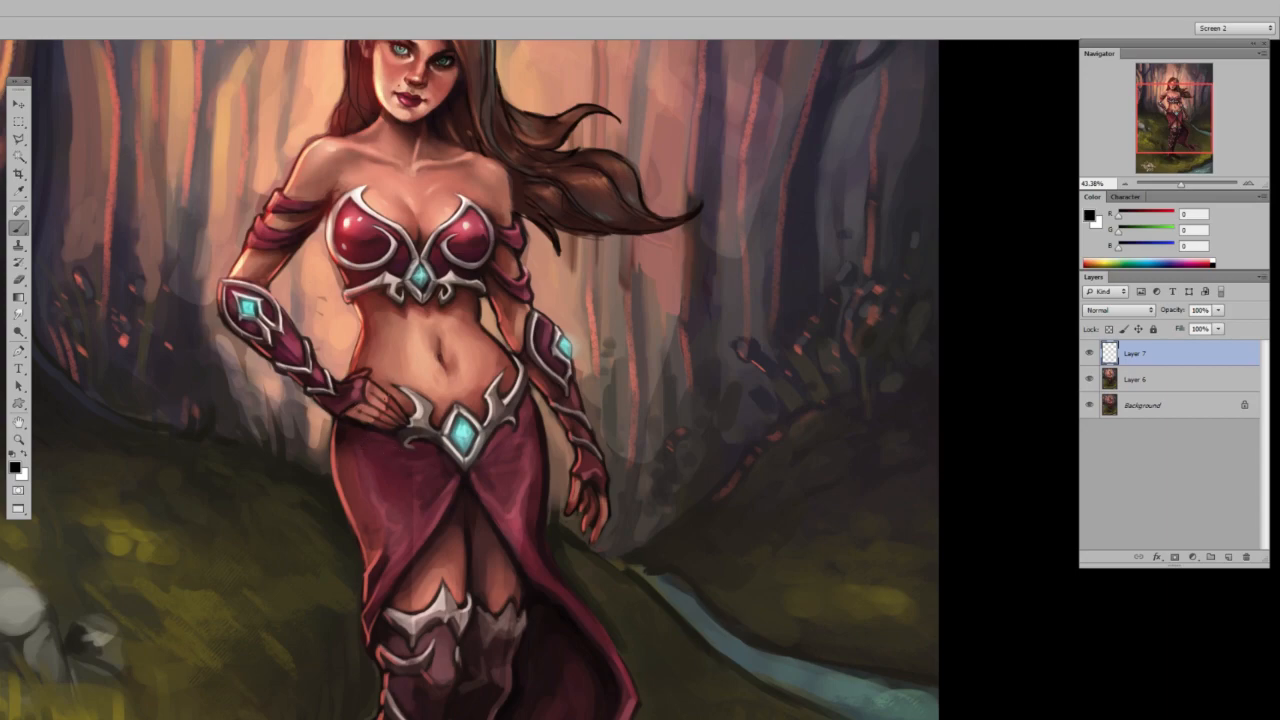
{"action": "left_click_drag", "start_coordinate": [494, 398], "coordinate": [530, 396]}
{"action": "key", "text": "ctrl+z"}
Brighten the fingers and back of the hand resting on the hip with a sampled light skin tone.
{"action": "left_click", "coordinate": [409, 202], "text": "alt"}
{"action": "scroll", "coordinate": [361, 394], "scroll_direction": "up", "scroll_amount": 3}
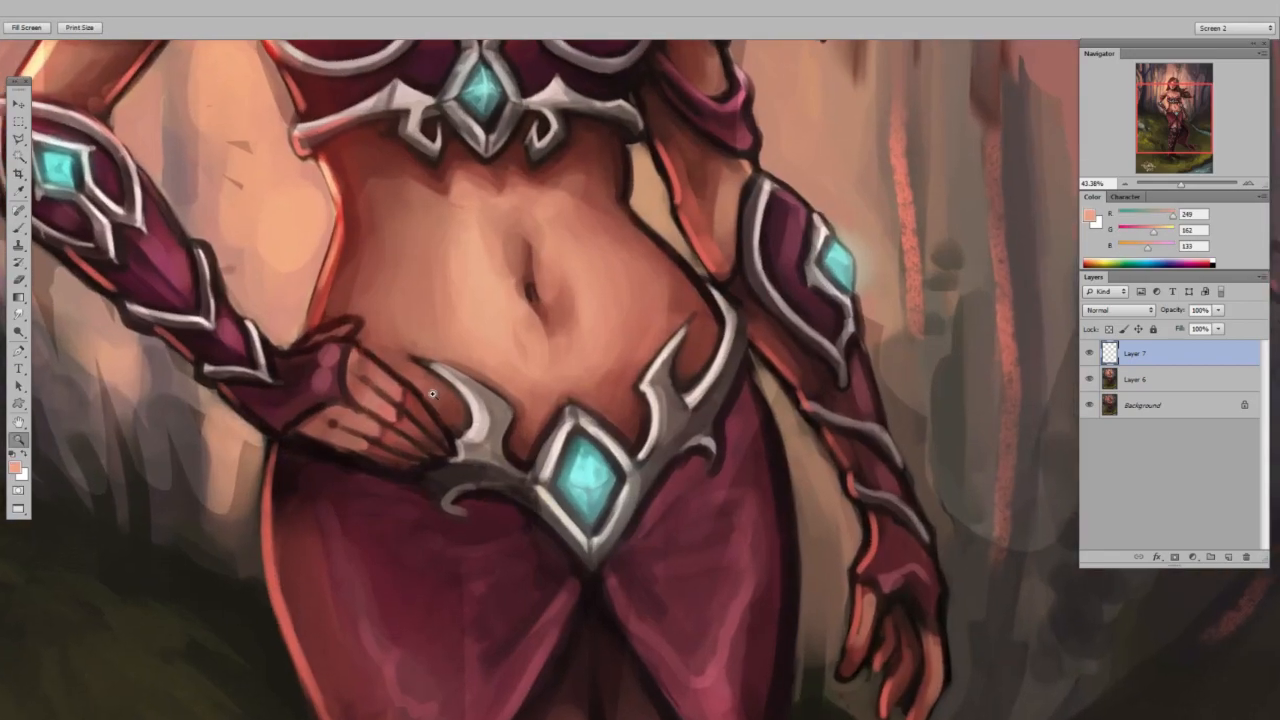
{"action": "mouse_move", "coordinate": [355, 378]}
{"action": "left_mouse_down"}
{"action": "mouse_move", "coordinate": [390, 406]}
{"action": "mouse_move", "coordinate": [366, 442]}
{"action": "left_mouse_up"}
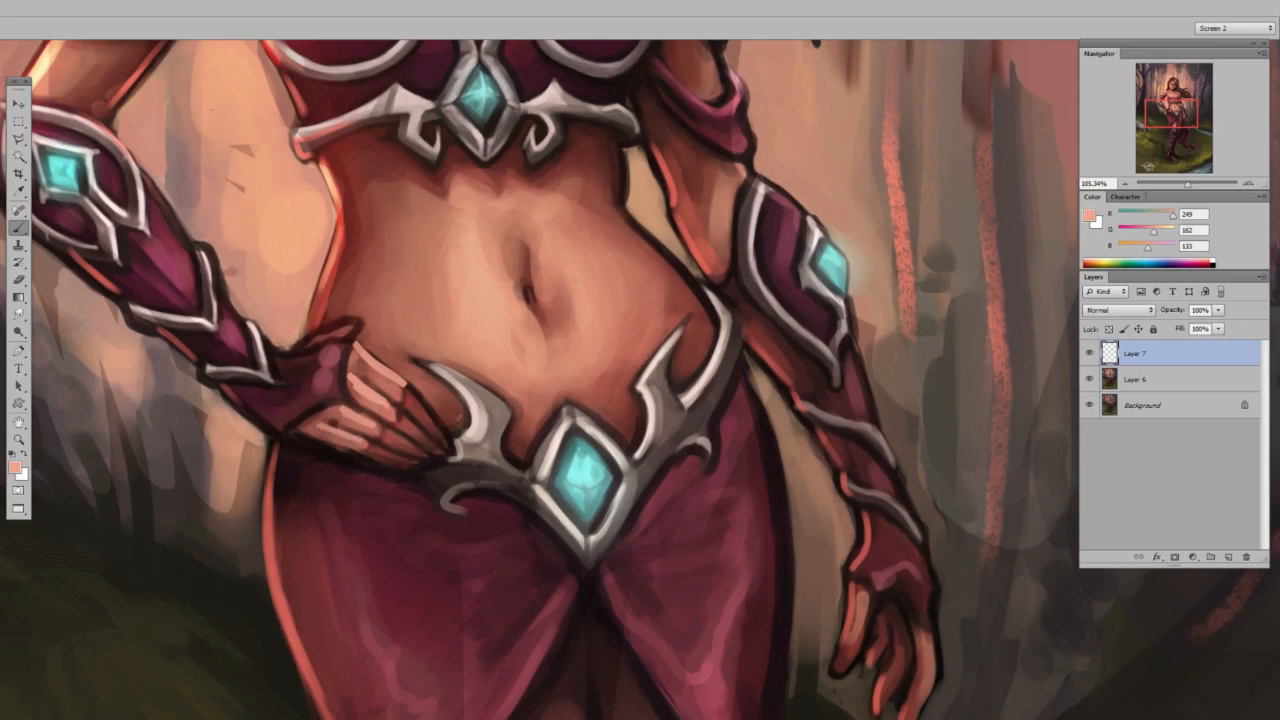
{"action": "key", "text": "ctrl+space"}
{"action": "left_click_drag", "start_coordinate": [487, 388], "coordinate": [423, 517]}
{"action": "left_click_drag", "start_coordinate": [541, 426], "coordinate": [414, 513]}
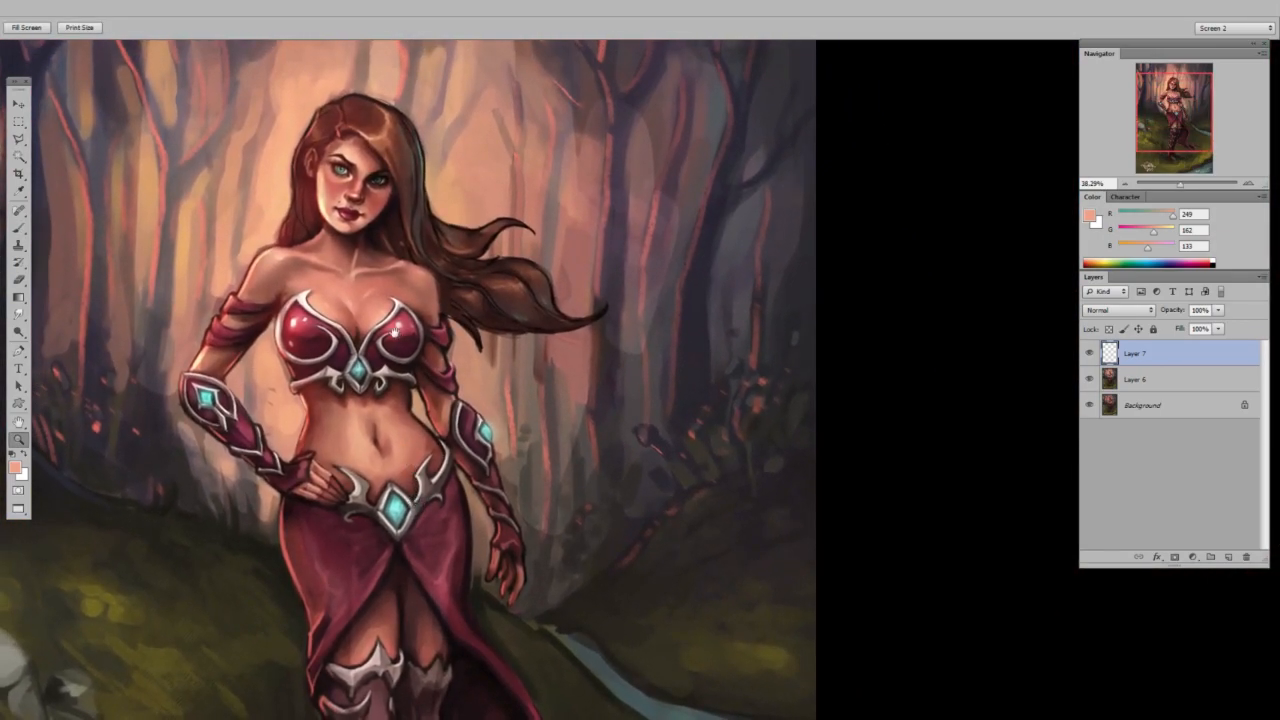
{"action": "left_click_drag", "start_coordinate": [368, 555], "coordinate": [380, 523]}
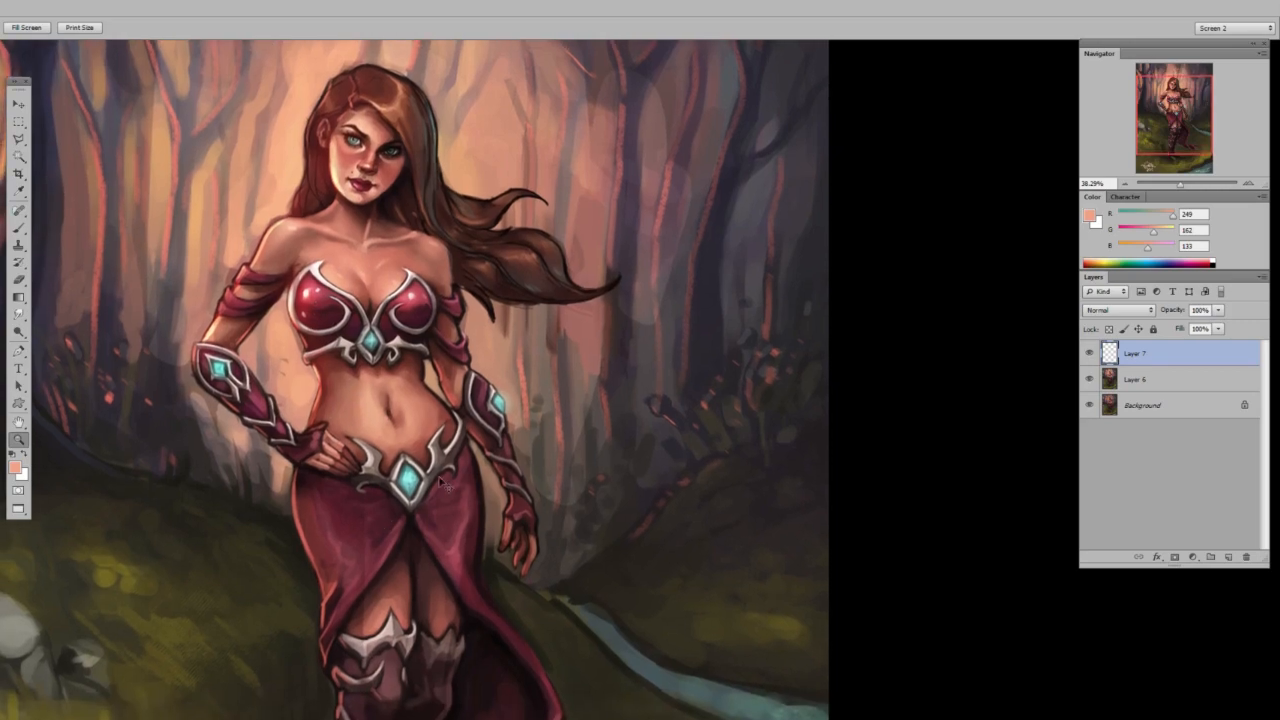
Flip the canvas back, sample a warm skin tone from the upper face, and merge the working layer into the painting.
{"action": "key", "text": "ctrl+shift+h"}
{"action": "left_click_drag", "start_coordinate": [357, 328], "coordinate": [473, 312]}
{"action": "key", "text": "b"}
{"action": "left_click", "coordinate": [502, 88], "text": "alt"}
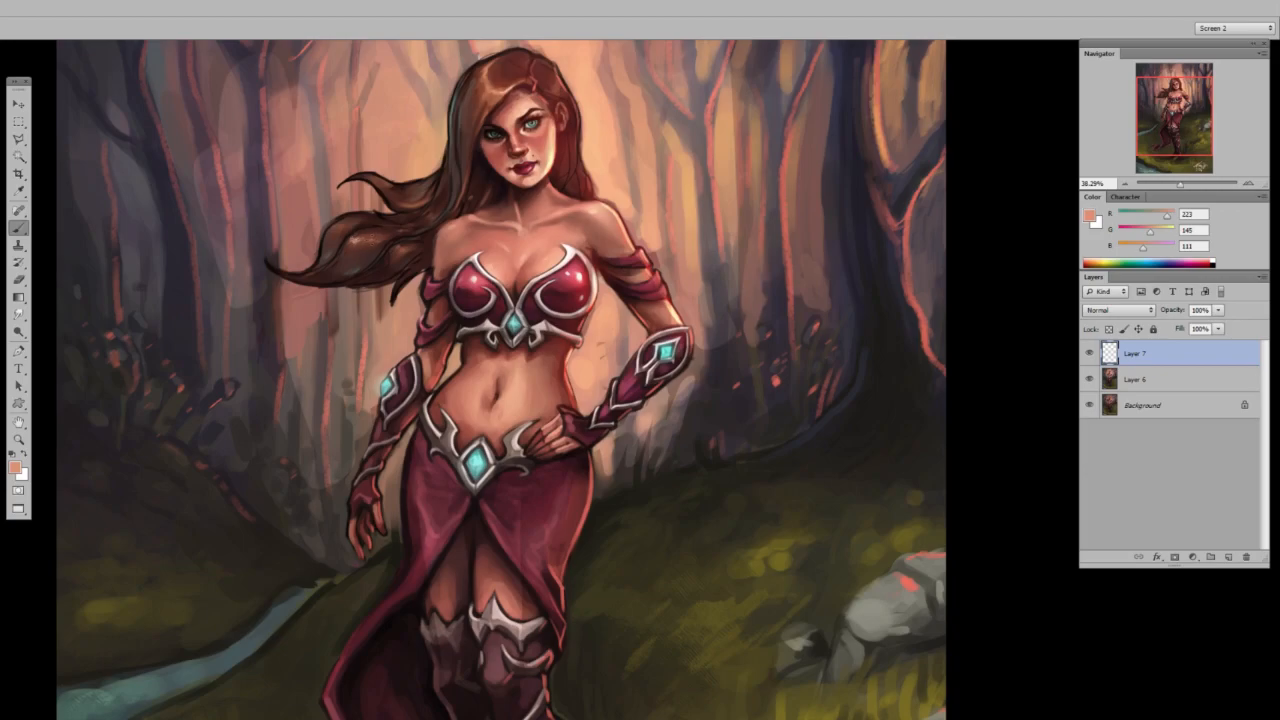
{"action": "left_click_drag", "start_coordinate": [507, 310], "coordinate": [471, 358]}
{"action": "mouse_move", "coordinate": [472, 449]}
{"action": "left_mouse_down"}
{"action": "mouse_move", "coordinate": [452, 369]}
{"action": "mouse_move", "coordinate": [456, 445]}
{"action": "left_mouse_up"}
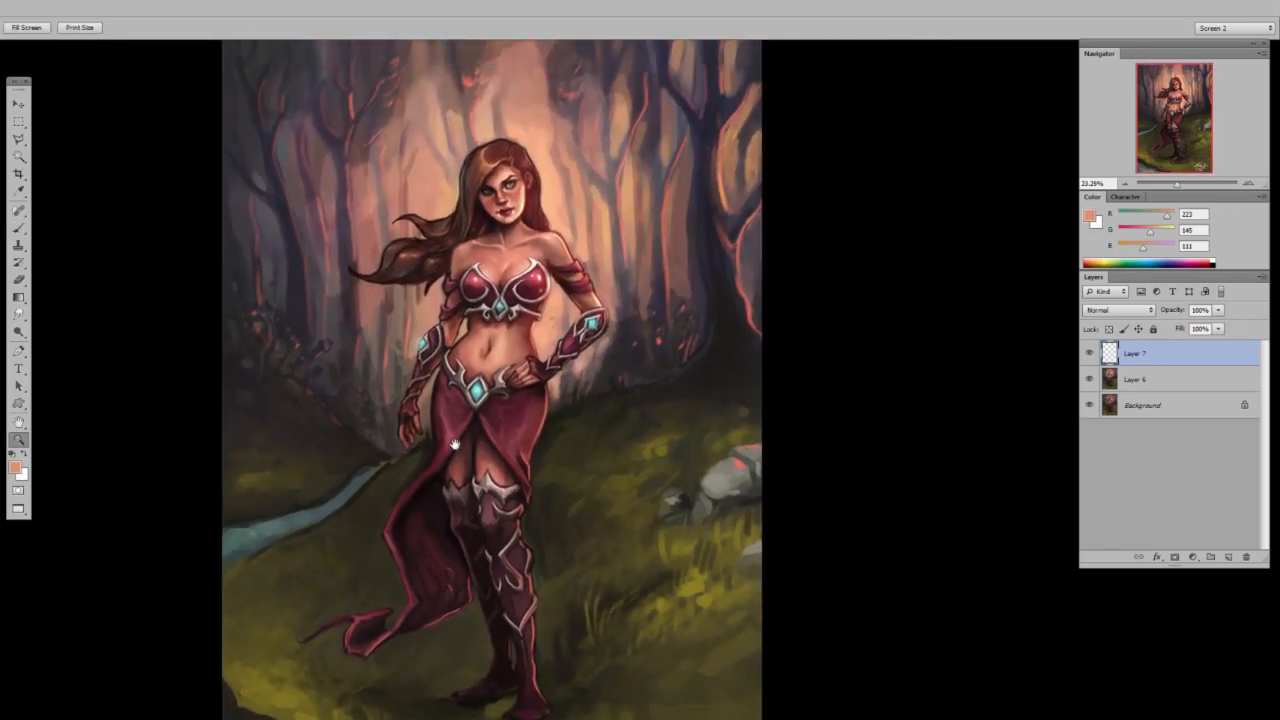
{"action": "key", "text": "ctrl+e"}
{"action": "left_click_drag", "start_coordinate": [809, 443], "coordinate": [794, 446]}
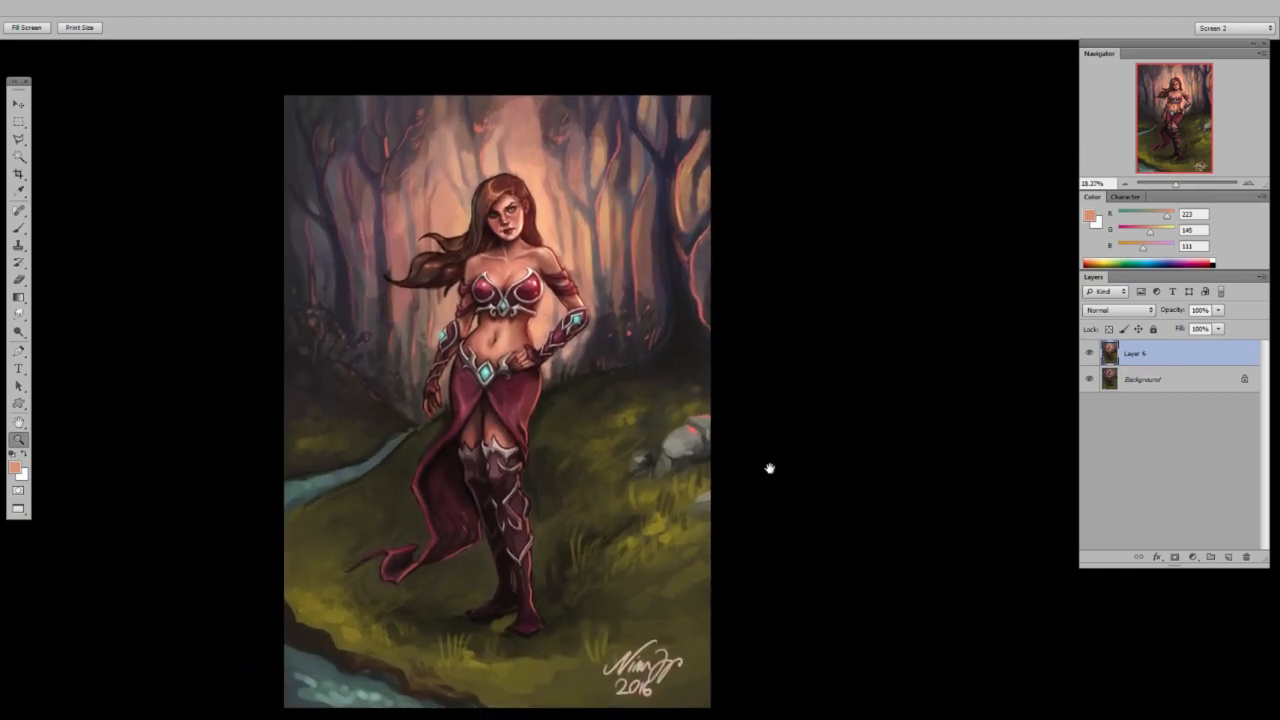
Compare the repainted version with the original by toggling the visibility of Layer 6.
{"action": "left_click", "coordinate": [1090, 353]}
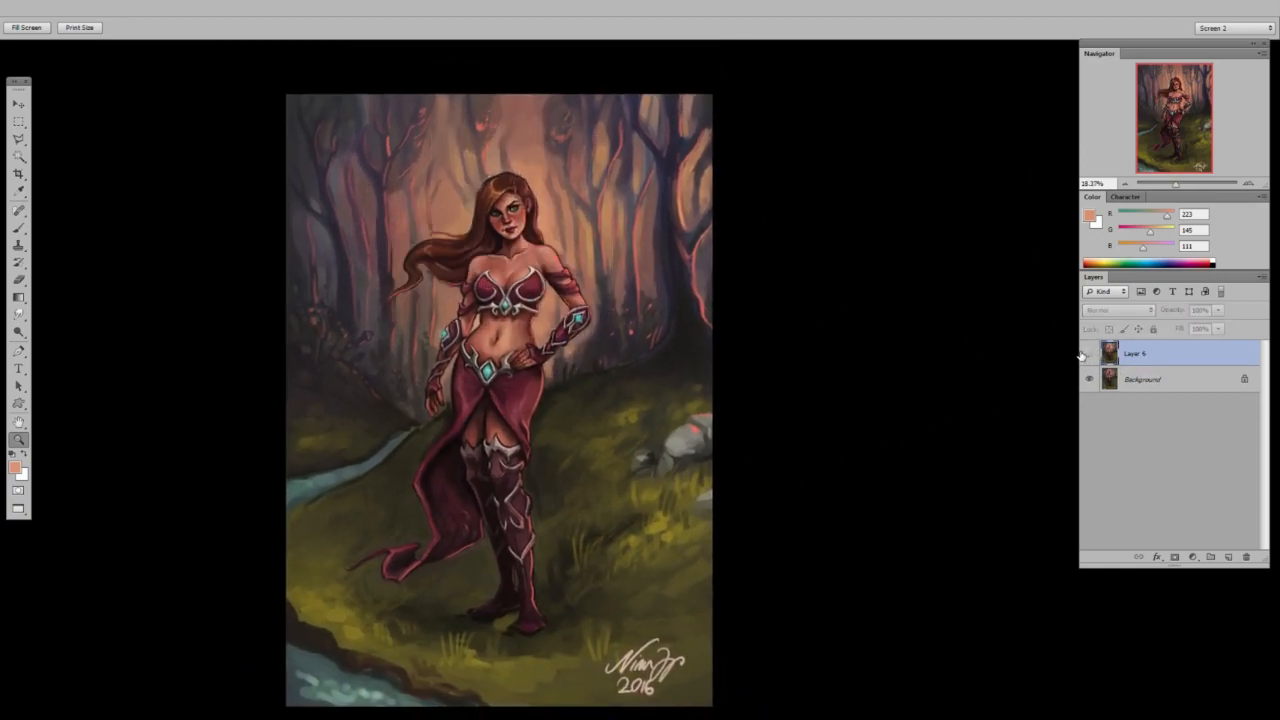
{"action": "left_click", "coordinate": [1082, 355]}
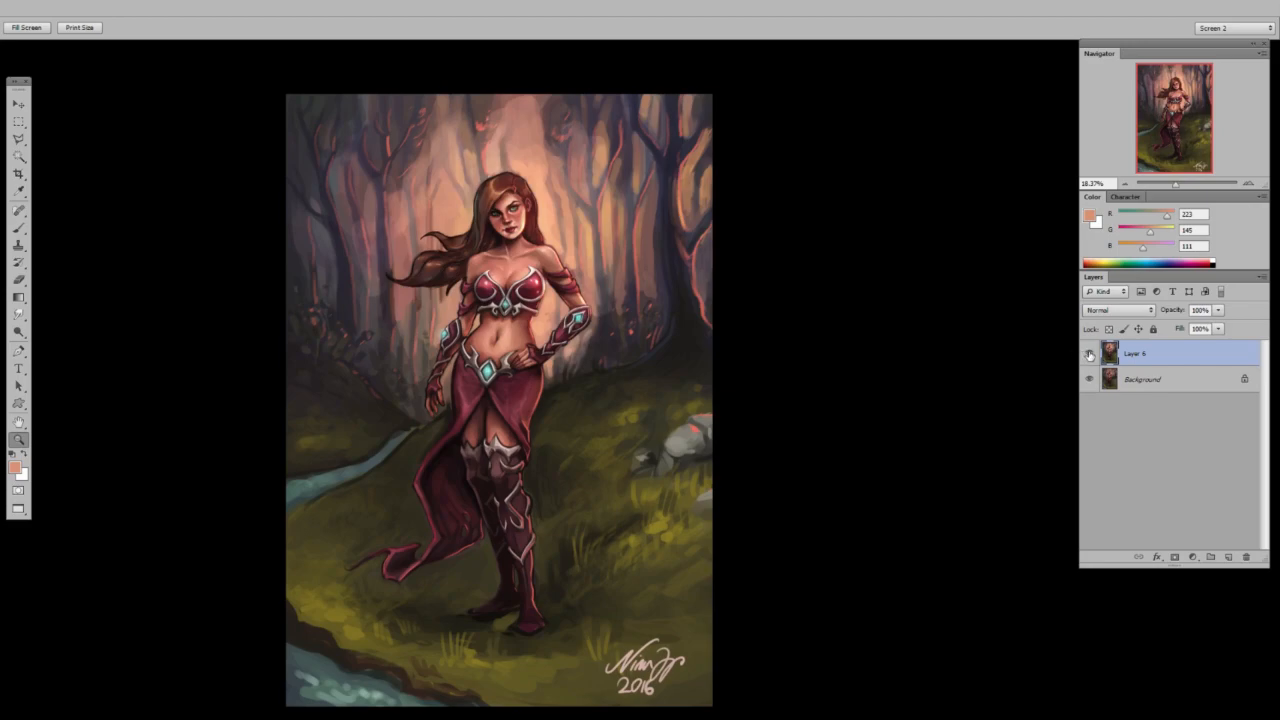
{"action": "left_click", "coordinate": [1090, 354]}
{"action": "left_click", "coordinate": [1090, 354]}
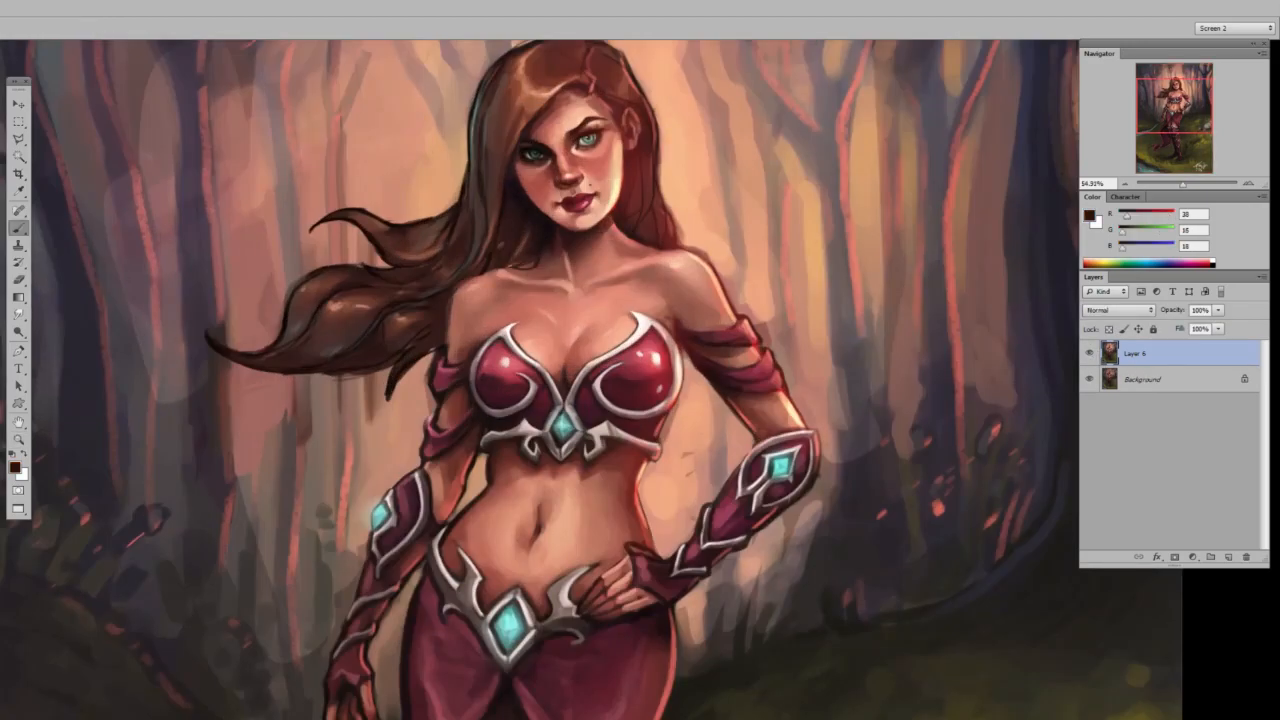
{"action": "right_click", "coordinate": [528, 274]}
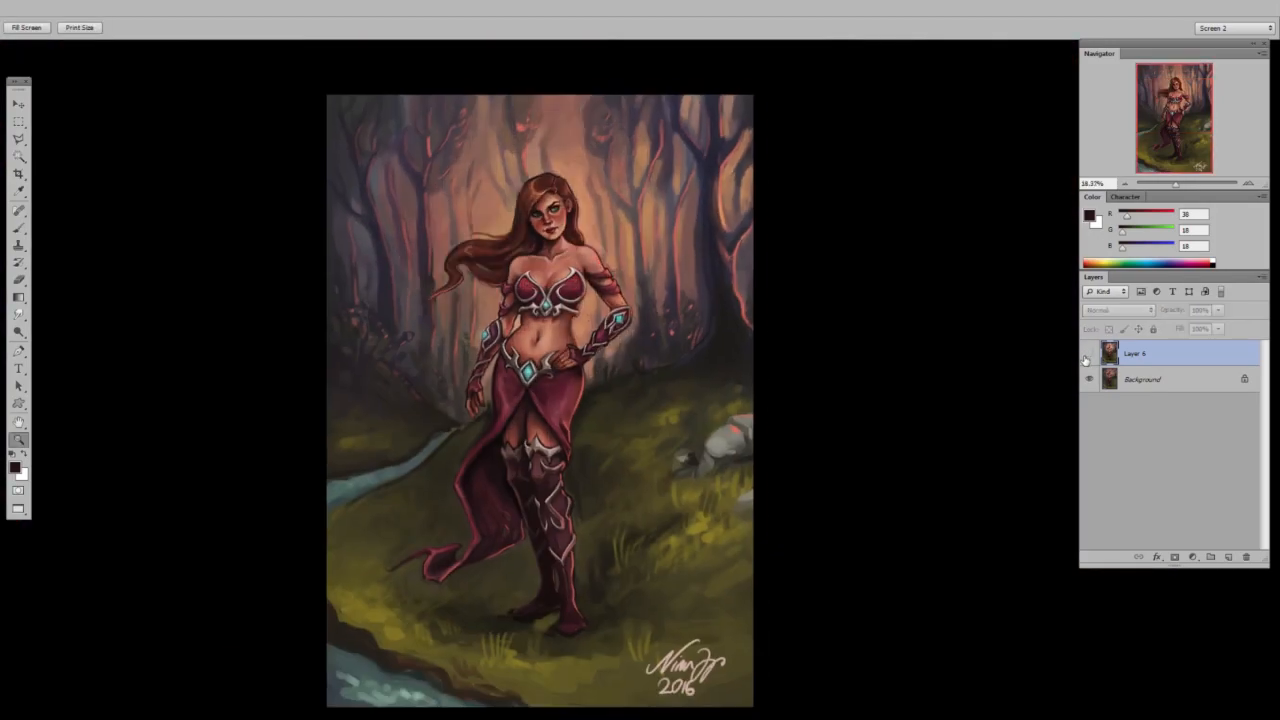
{"action": "left_click", "coordinate": [1089, 354]}
{"action": "left_click", "coordinate": [1089, 354]}
{"action": "left_click", "coordinate": [1089, 354]}
Cover the painting with a white-filled layer at reduced opacity, and add an empty layer above it for sketching.
{"action": "key", "text": "ctrl+alt+shift+n"}
{"action": "key", "text": "d"}
{"action": "key", "text": "ctrl+BackSpace"}
{"action": "left_click_drag", "start_coordinate": [1168, 312], "coordinate": [1172, 312]}
{"action": "key", "text": "ctrl+alt+shift+n"}
Pick a thin black brush and sketch corrected pointed outlines for both boots and the back of the rear lower leg.
{"action": "left_click_drag", "start_coordinate": [540, 676], "coordinate": [576, 675]}
{"action": "key", "text": "b"}
{"action": "right_click", "coordinate": [687, 334]}
{"action": "left_click", "coordinate": [706, 368]}
{"action": "left_click", "coordinate": [906, 277]}
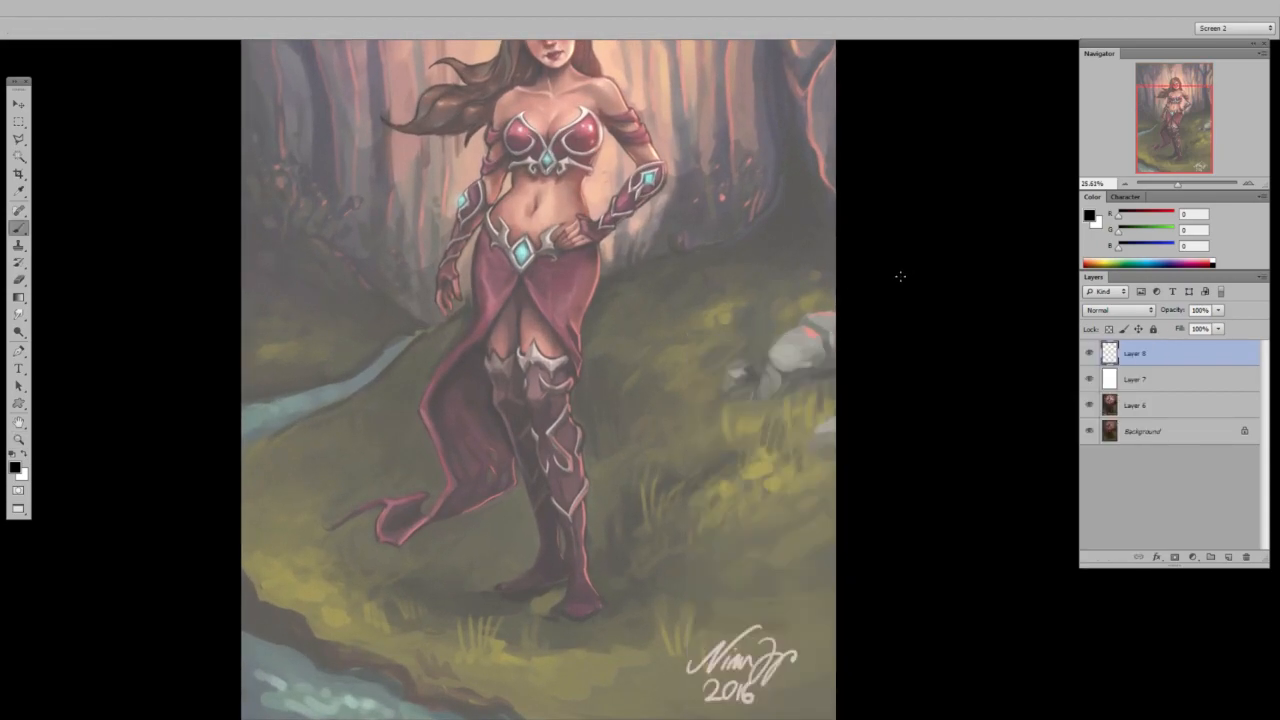
{"action": "left_click_drag", "start_coordinate": [564, 567], "coordinate": [594, 580], "text": "ctrl"}
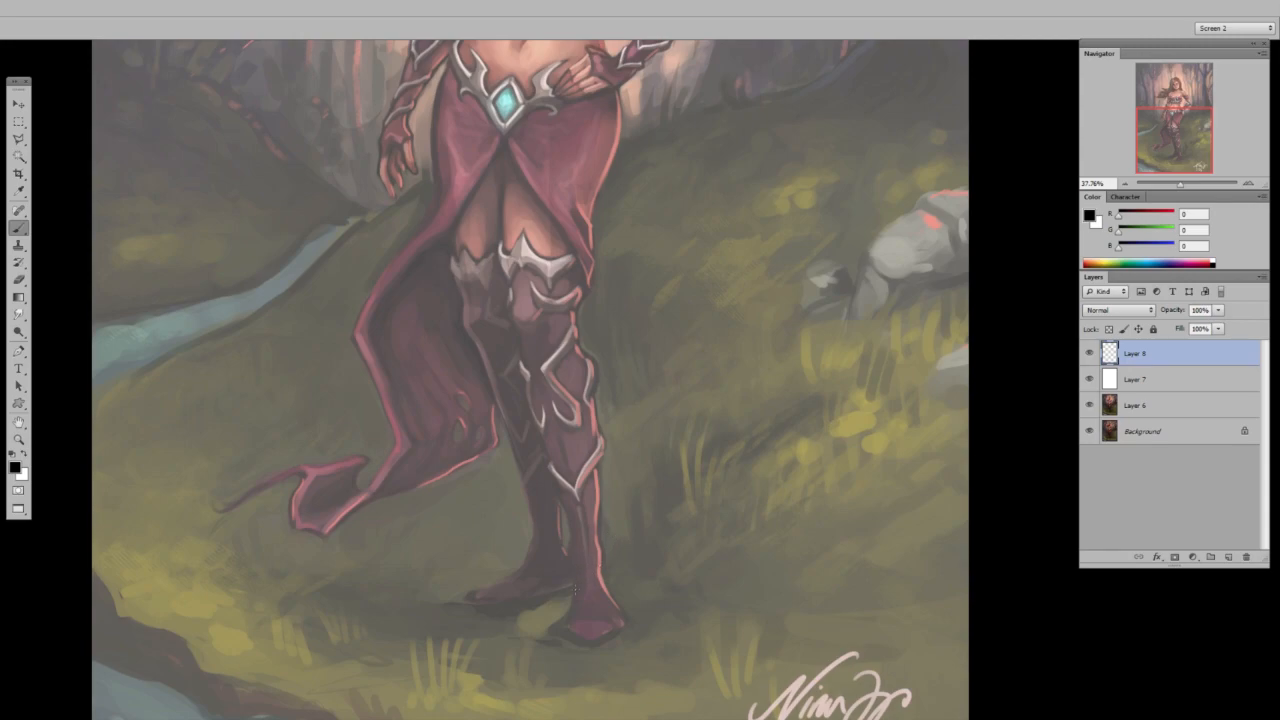
{"action": "mouse_move", "coordinate": [582, 585]}
{"action": "left_mouse_down"}
{"action": "mouse_move", "coordinate": [554, 623]}
{"action": "mouse_move", "coordinate": [587, 640]}
{"action": "left_mouse_up"}
{"action": "mouse_move", "coordinate": [531, 557]}
{"action": "left_mouse_down"}
{"action": "mouse_move", "coordinate": [554, 537]}
{"action": "mouse_move", "coordinate": [540, 516]}
{"action": "mouse_move", "coordinate": [527, 564]}
{"action": "mouse_move", "coordinate": [517, 543]}
{"action": "mouse_move", "coordinate": [515, 563]}
{"action": "mouse_move", "coordinate": [469, 581]}
{"action": "mouse_move", "coordinate": [458, 601]}
{"action": "mouse_move", "coordinate": [570, 582]}
{"action": "mouse_move", "coordinate": [561, 527]}
{"action": "left_mouse_up"}
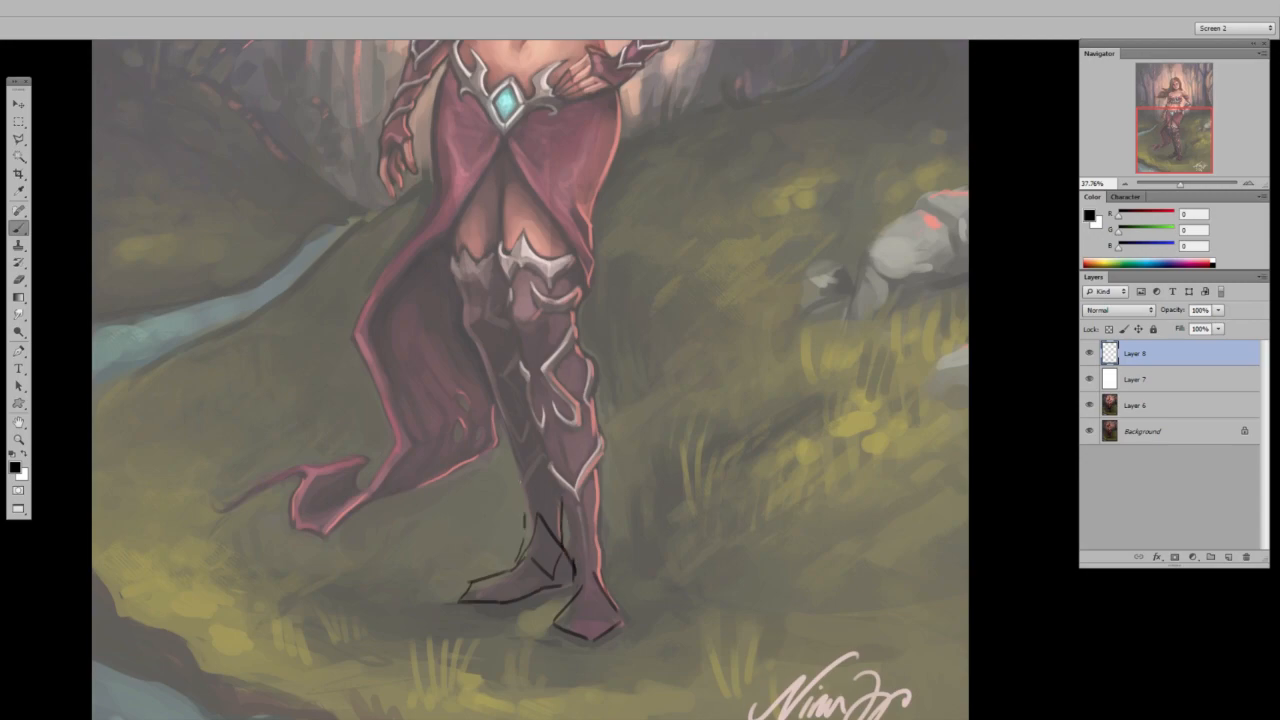
{"action": "left_click_drag", "start_coordinate": [512, 444], "coordinate": [524, 542]}
Sketch short black grass blades overlapping both feet and fanning out around the rear boot.
{"action": "left_click_drag", "start_coordinate": [620, 597], "coordinate": [630, 612]}
{"action": "left_click_drag", "start_coordinate": [540, 608], "coordinate": [552, 640]}
{"action": "key", "text": "ctrl+space"}
{"action": "mouse_move", "coordinate": [479, 597]}
{"action": "left_mouse_down"}
{"action": "mouse_move", "coordinate": [503, 595]}
{"action": "mouse_move", "coordinate": [496, 612]}
{"action": "left_mouse_up"}
{"action": "mouse_move", "coordinate": [505, 578]}
{"action": "left_mouse_down"}
{"action": "mouse_move", "coordinate": [499, 612]}
{"action": "mouse_move", "coordinate": [503, 601]}
{"action": "left_mouse_up"}
{"action": "left_click_drag", "start_coordinate": [543, 581], "coordinate": [515, 602]}
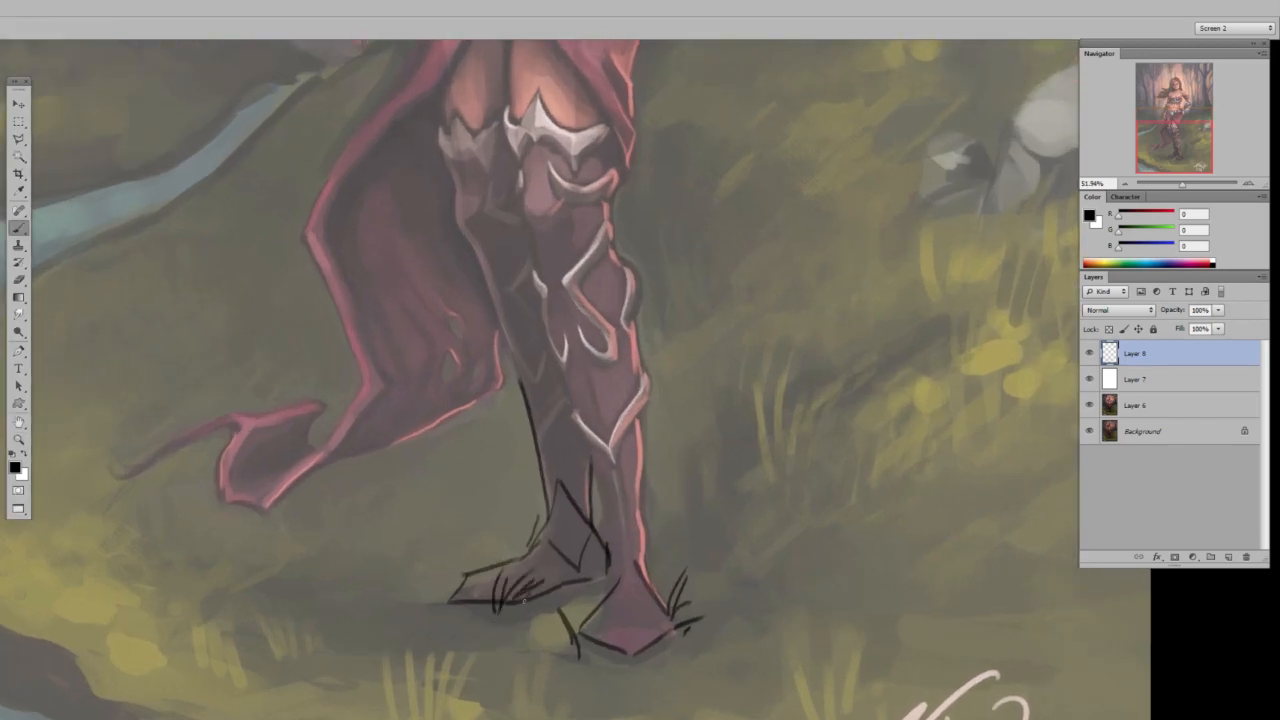
{"action": "mouse_move", "coordinate": [445, 581]}
{"action": "left_mouse_down"}
{"action": "mouse_move", "coordinate": [398, 578]}
{"action": "mouse_move", "coordinate": [386, 597]}
{"action": "left_mouse_up"}
{"action": "left_click_drag", "start_coordinate": [432, 594], "coordinate": [364, 627]}
{"action": "left_click_drag", "start_coordinate": [430, 608], "coordinate": [410, 628]}
{"action": "left_click_drag", "start_coordinate": [478, 562], "coordinate": [476, 534]}
{"action": "left_click_drag", "start_coordinate": [488, 560], "coordinate": [497, 522]}
{"action": "left_click_drag", "start_coordinate": [506, 556], "coordinate": [507, 530]}
{"action": "left_click_drag", "start_coordinate": [522, 536], "coordinate": [527, 520]}
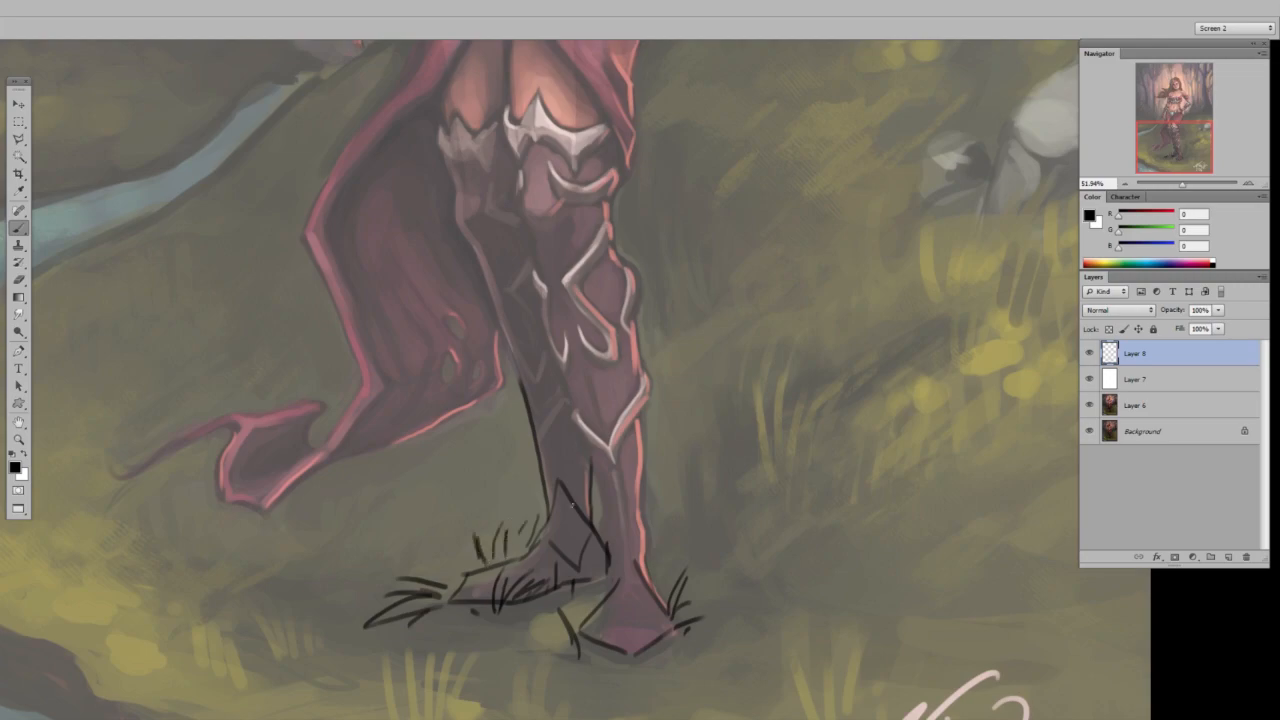
Sketch two grass tufts on the ground beside the front leg and a small pebble mark behind the rear leg.
{"action": "left_click_drag", "start_coordinate": [676, 456], "coordinate": [716, 472]}
{"action": "left_click_drag", "start_coordinate": [700, 458], "coordinate": [696, 410]}
{"action": "mouse_move", "coordinate": [706, 444]}
{"action": "left_mouse_down"}
{"action": "mouse_move", "coordinate": [728, 410]}
{"action": "mouse_move", "coordinate": [768, 428]}
{"action": "mouse_move", "coordinate": [786, 456]}
{"action": "left_mouse_up"}
{"action": "left_click_drag", "start_coordinate": [698, 478], "coordinate": [758, 448]}
{"action": "left_click_drag", "start_coordinate": [650, 462], "coordinate": [700, 487]}
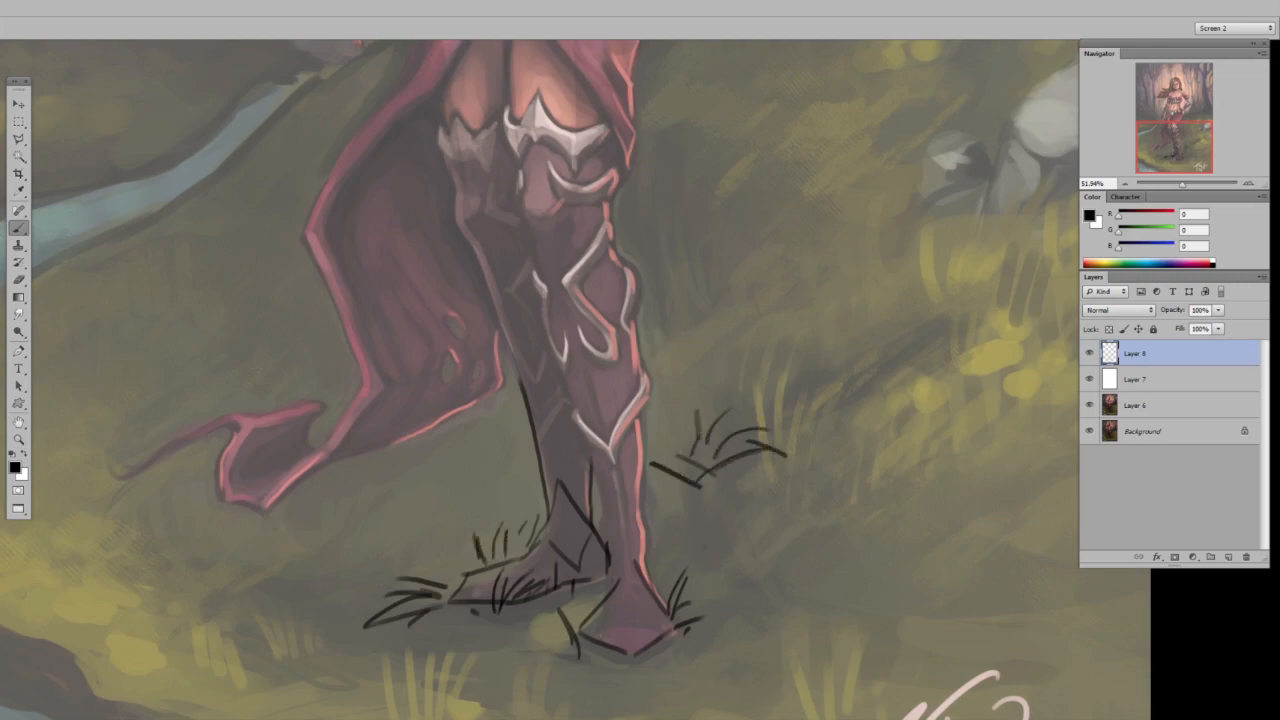
{"action": "mouse_move", "coordinate": [698, 370]}
{"action": "left_mouse_down"}
{"action": "mouse_move", "coordinate": [738, 342]}
{"action": "mouse_move", "coordinate": [688, 336]}
{"action": "left_mouse_up"}
{"action": "mouse_move", "coordinate": [690, 366]}
{"action": "left_mouse_down"}
{"action": "mouse_move", "coordinate": [687, 323]}
{"action": "mouse_move", "coordinate": [708, 318]}
{"action": "mouse_move", "coordinate": [678, 346]}
{"action": "left_mouse_up"}
{"action": "left_click_drag", "start_coordinate": [638, 338], "coordinate": [686, 370]}
{"action": "left_click_drag", "start_coordinate": [469, 442], "coordinate": [511, 461]}
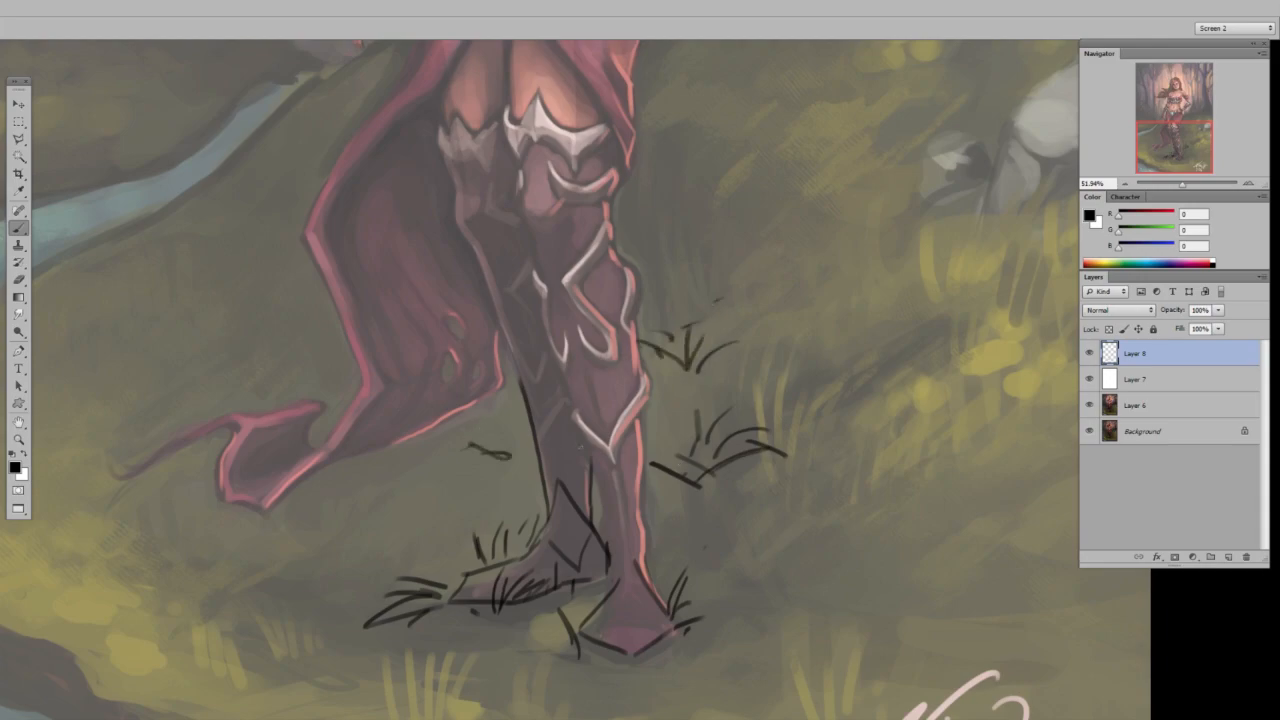
{"action": "left_click_drag", "start_coordinate": [640, 471], "coordinate": [560, 475]}
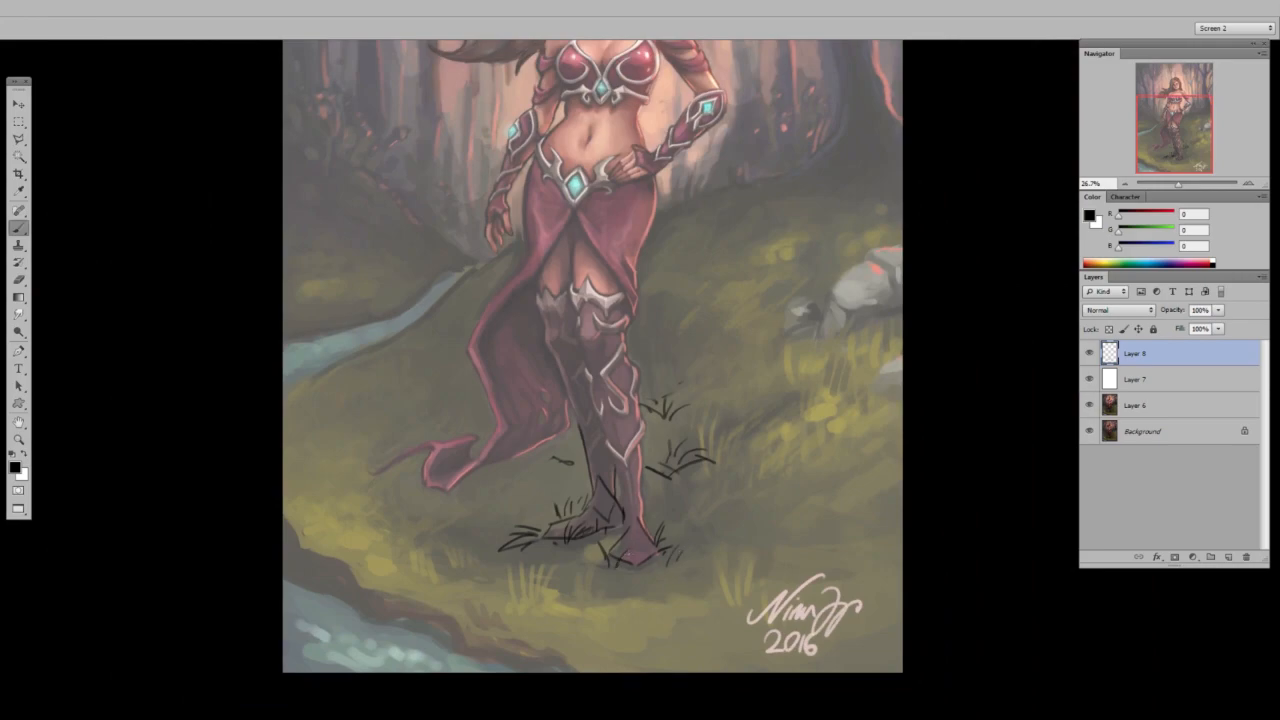
Add short ground and grass strokes around the front foot, and undo the misplaced ones.
{"action": "left_click_drag", "start_coordinate": [684, 514], "coordinate": [648, 516]}
{"action": "left_click_drag", "start_coordinate": [654, 517], "coordinate": [736, 512]}
{"action": "left_click_drag", "start_coordinate": [609, 562], "coordinate": [676, 548]}
{"action": "key", "text": "ctrl+alt+z"}
{"action": "key", "text": "ctrl+alt+z"}
{"action": "key", "text": "ctrl+shift+z"}
{"action": "key", "text": "ctrl+alt+z"}
{"action": "key", "text": "ctrl+alt+z"}
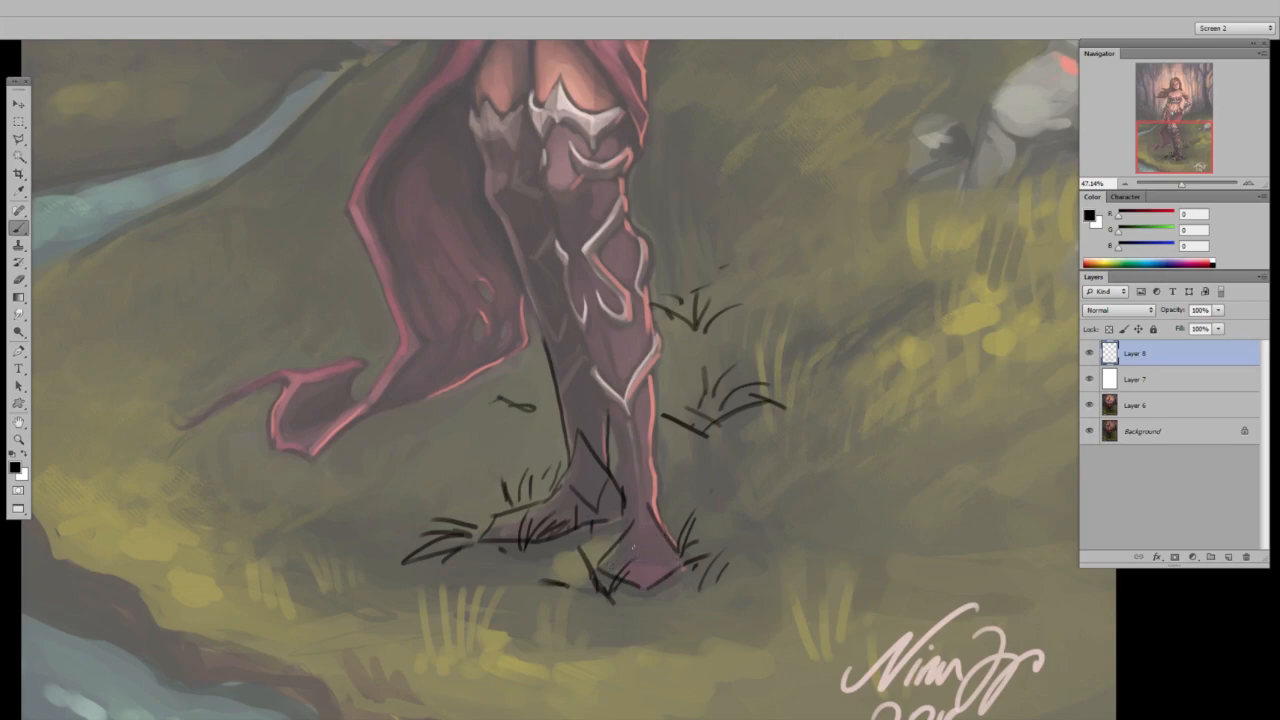
Sketch fold lines at the front boot's ankle and along its shin.
{"action": "left_click_drag", "start_coordinate": [619, 545], "coordinate": [625, 499]}
{"action": "left_click_drag", "start_coordinate": [627, 505], "coordinate": [624, 539]}
{"action": "left_click_drag", "start_coordinate": [605, 482], "coordinate": [624, 529]}
{"action": "mouse_move", "coordinate": [635, 447]}
{"action": "left_mouse_down"}
{"action": "mouse_move", "coordinate": [659, 496]}
{"action": "mouse_move", "coordinate": [652, 390]}
{"action": "left_mouse_up"}
{"action": "mouse_move", "coordinate": [627, 479]}
{"action": "left_mouse_down"}
{"action": "mouse_move", "coordinate": [604, 388]}
{"action": "mouse_move", "coordinate": [617, 476]}
{"action": "mouse_move", "coordinate": [538, 422]}
{"action": "mouse_move", "coordinate": [522, 366]}
{"action": "mouse_move", "coordinate": [550, 417]}
{"action": "left_mouse_up"}
Outline the trailing skirt cloth in black from the hip down to its curling tip and along its inner edge.
{"action": "key", "text": "z"}
{"action": "left_click", "coordinate": [550, 452], "text": "alt"}
{"action": "key", "text": "b"}
{"action": "mouse_move", "coordinate": [545, 305]}
{"action": "left_mouse_down"}
{"action": "mouse_move", "coordinate": [463, 433]}
{"action": "mouse_move", "coordinate": [494, 542]}
{"action": "mouse_move", "coordinate": [440, 603]}
{"action": "mouse_move", "coordinate": [477, 556]}
{"action": "mouse_move", "coordinate": [364, 578]}
{"action": "left_mouse_up"}
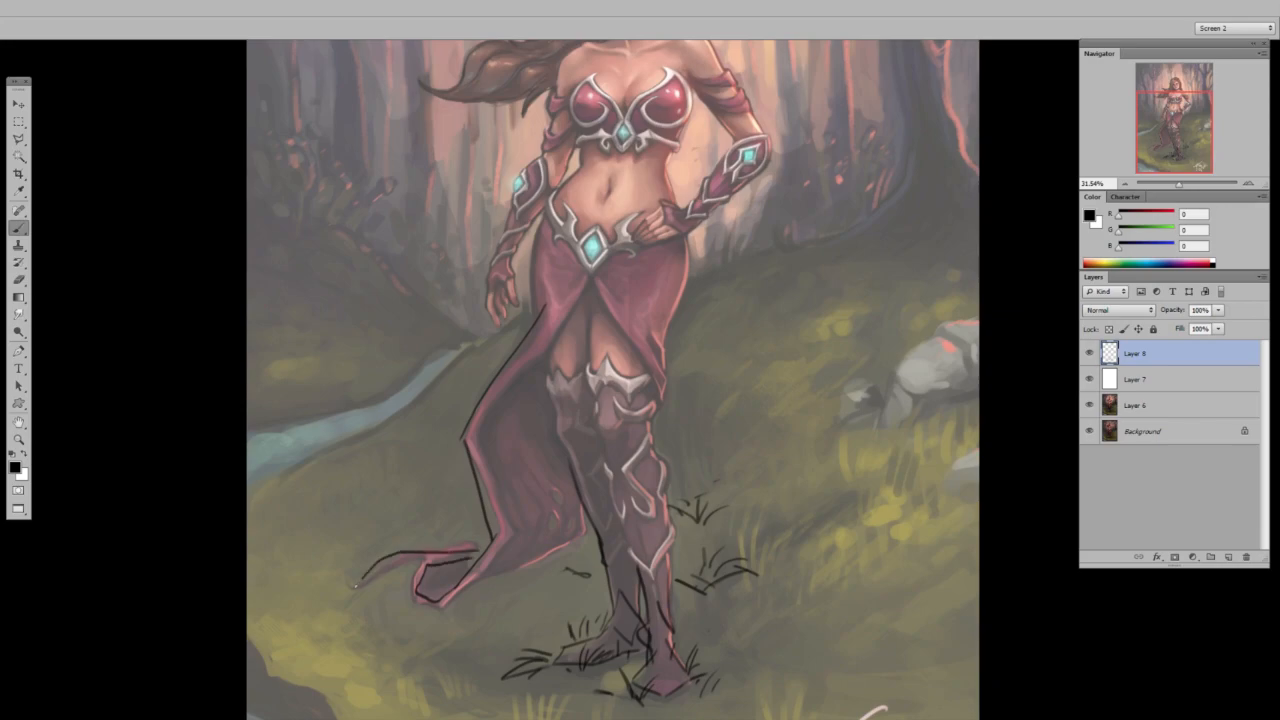
{"action": "left_click_drag", "start_coordinate": [598, 386], "coordinate": [611, 511]}
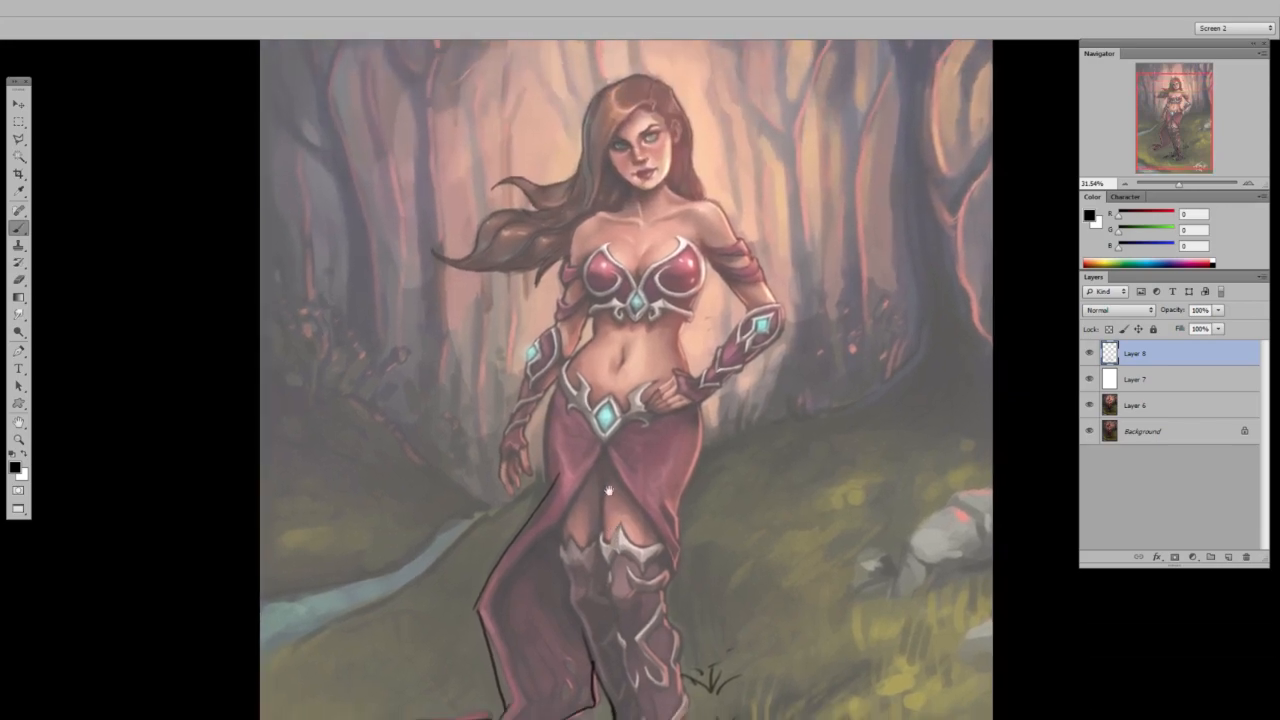
Undo the last stray stroke and redraw the skirt cloth's outer edge and tip with a fuller curve.
{"action": "mouse_move", "coordinate": [600, 93]}
{"action": "left_mouse_down"}
{"action": "mouse_move", "coordinate": [546, 200]}
{"action": "mouse_move", "coordinate": [450, 258]}
{"action": "mouse_move", "coordinate": [565, 250]}
{"action": "left_mouse_up"}
{"action": "key", "text": "ctrl+z"}
{"action": "mouse_move", "coordinate": [561, 482]}
{"action": "left_mouse_down"}
{"action": "mouse_move", "coordinate": [501, 690]}
{"action": "mouse_move", "coordinate": [560, 718]}
{"action": "left_mouse_up"}
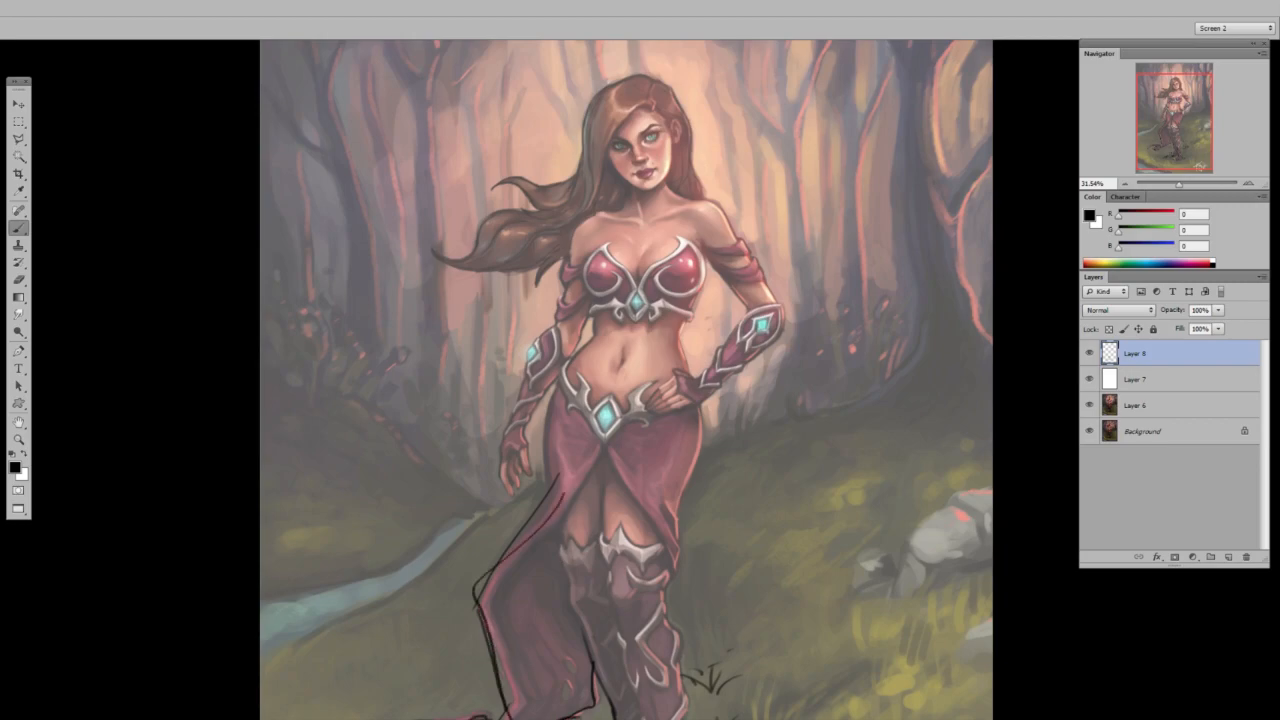
{"action": "left_click_drag", "start_coordinate": [605, 676], "coordinate": [515, 610]}
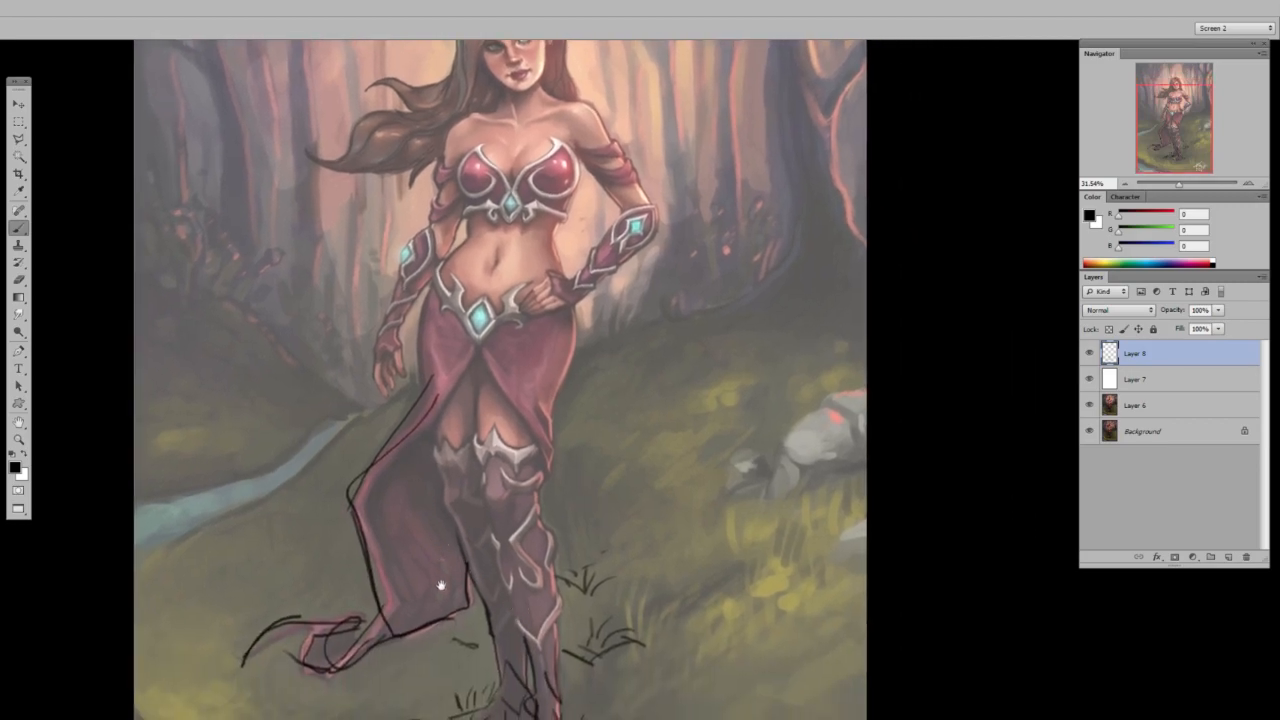
Sketch the lower hem of the trailing cloth and outline the torn holes near its corner.
{"action": "scroll", "coordinate": [422, 610], "scroll_direction": "up", "scroll_amount": 5}
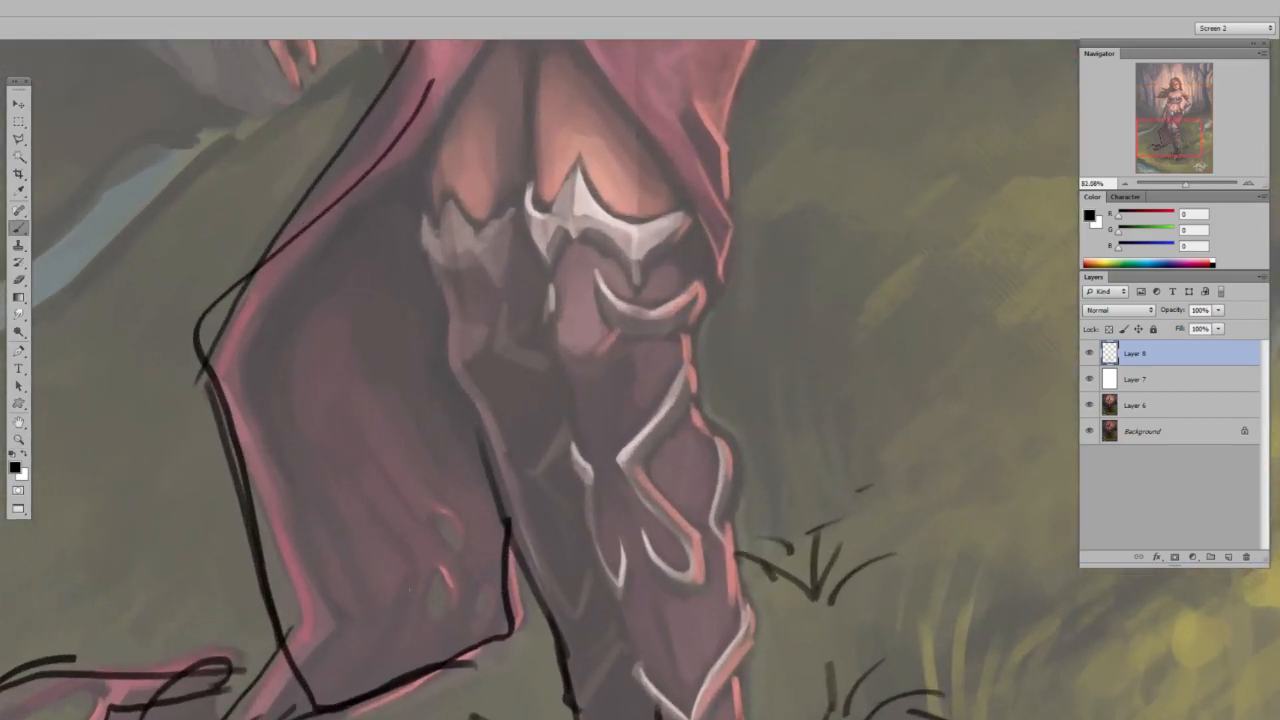
{"action": "mouse_move", "coordinate": [326, 656]}
{"action": "left_mouse_down"}
{"action": "mouse_move", "coordinate": [455, 598]}
{"action": "mouse_move", "coordinate": [396, 642]}
{"action": "left_mouse_up"}
{"action": "mouse_move", "coordinate": [454, 546]}
{"action": "left_mouse_down"}
{"action": "mouse_move", "coordinate": [469, 545]}
{"action": "mouse_move", "coordinate": [455, 550]}
{"action": "left_mouse_up"}
{"action": "left_click_drag", "start_coordinate": [485, 610], "coordinate": [450, 590]}
{"action": "key", "text": "z"}
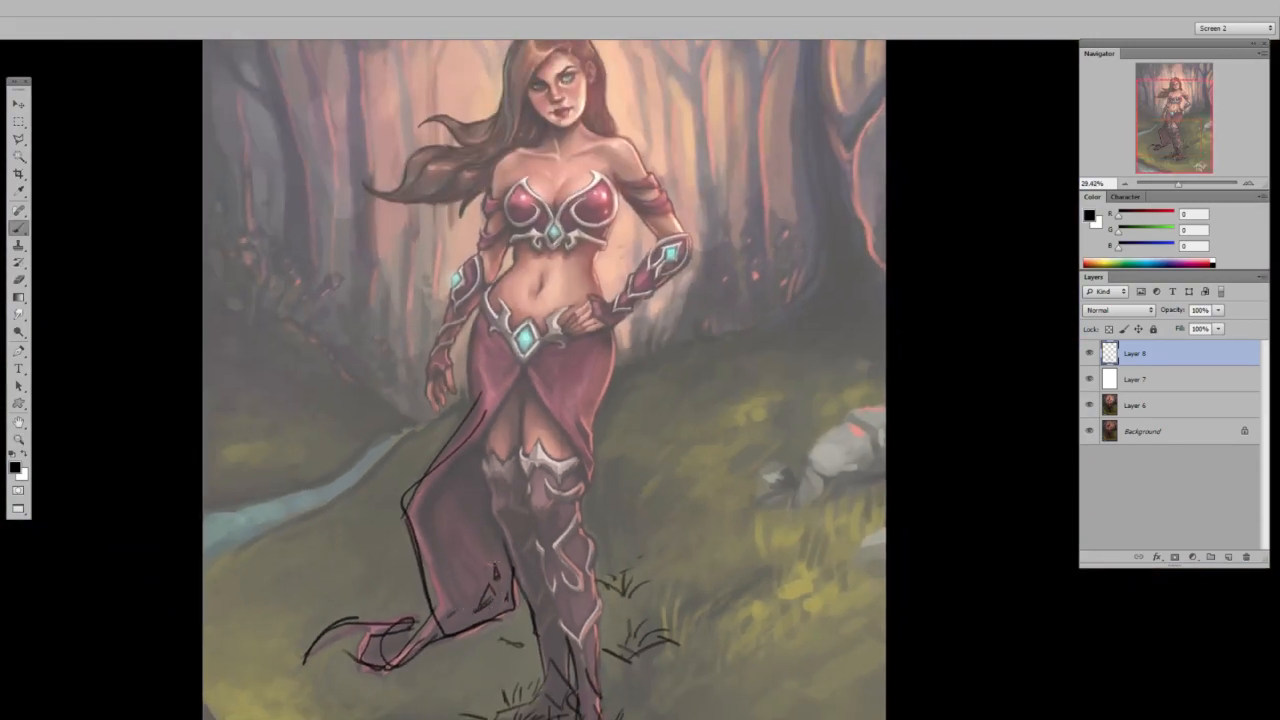
Sketch short fold lines radiating from the belt gem across both sides of the upper skirt.
{"action": "mouse_move", "coordinate": [468, 446]}
{"action": "left_mouse_down"}
{"action": "mouse_move", "coordinate": [520, 366]}
{"action": "mouse_move", "coordinate": [595, 313]}
{"action": "left_mouse_up"}
{"action": "key", "text": "ctrl+z"}
{"action": "key", "text": "z"}
{"action": "left_click_drag", "start_coordinate": [509, 354], "coordinate": [608, 354]}
{"action": "left_click_drag", "start_coordinate": [538, 387], "coordinate": [447, 425]}
{"action": "left_click_drag", "start_coordinate": [596, 404], "coordinate": [682, 458]}
{"action": "left_click_drag", "start_coordinate": [638, 393], "coordinate": [715, 405]}
{"action": "left_click_drag", "start_coordinate": [634, 359], "coordinate": [727, 362]}
{"action": "left_click_drag", "start_coordinate": [424, 381], "coordinate": [386, 384]}
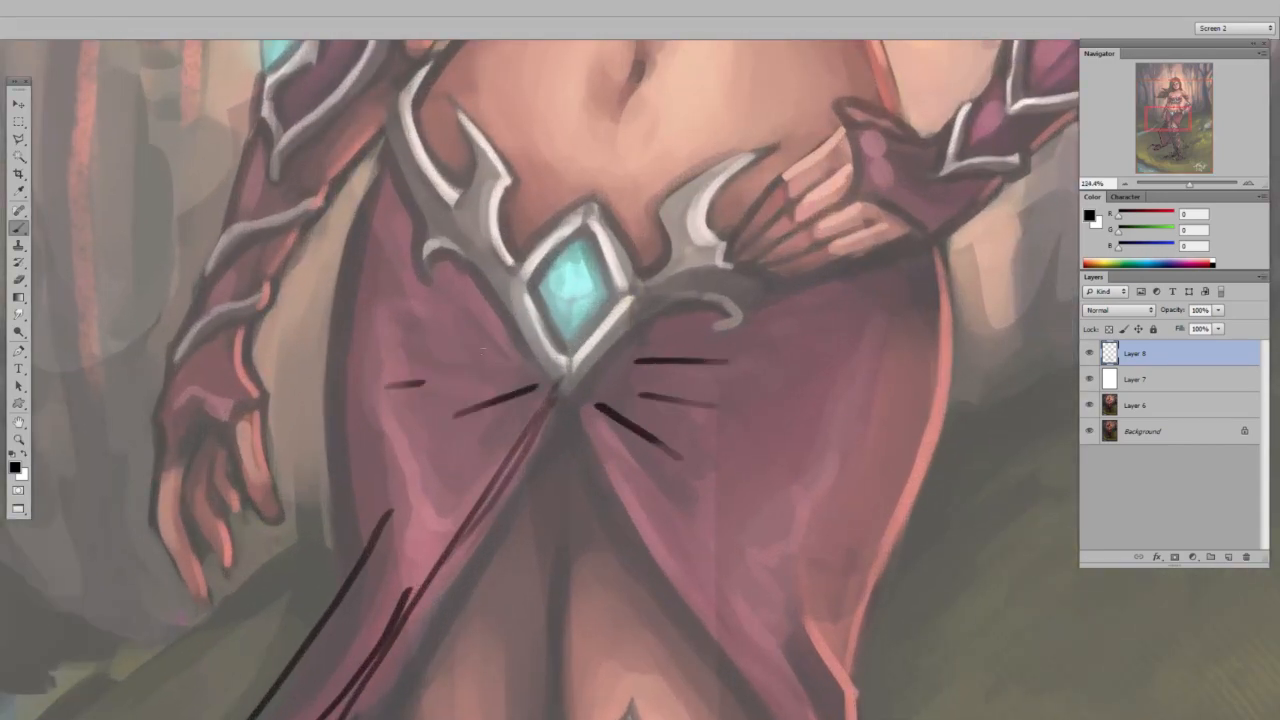
{"action": "left_click_drag", "start_coordinate": [476, 350], "coordinate": [374, 324]}
{"action": "left_click_drag", "start_coordinate": [504, 375], "coordinate": [414, 384]}
{"action": "left_click_drag", "start_coordinate": [508, 364], "coordinate": [438, 332]}
Undo the last stray stroke, hide the white overlay on Layer 7, and review the sketched corrections over the full-colour painting.
{"action": "key", "text": "z"}
{"action": "left_click_drag", "start_coordinate": [750, 366], "coordinate": [677, 366]}
{"action": "key", "text": "space"}
{"action": "left_click_drag", "start_coordinate": [860, 394], "coordinate": [644, 532]}
{"action": "key", "text": "z"}
{"action": "key", "text": "space"}
{"action": "mouse_move", "coordinate": [634, 588]}
{"action": "left_mouse_down"}
{"action": "mouse_move", "coordinate": [624, 440]}
{"action": "mouse_move", "coordinate": [640, 439]}
{"action": "left_mouse_up"}
{"action": "left_click_drag", "start_coordinate": [464, 121], "coordinate": [469, 115]}
{"action": "key", "text": "ctrl+z"}
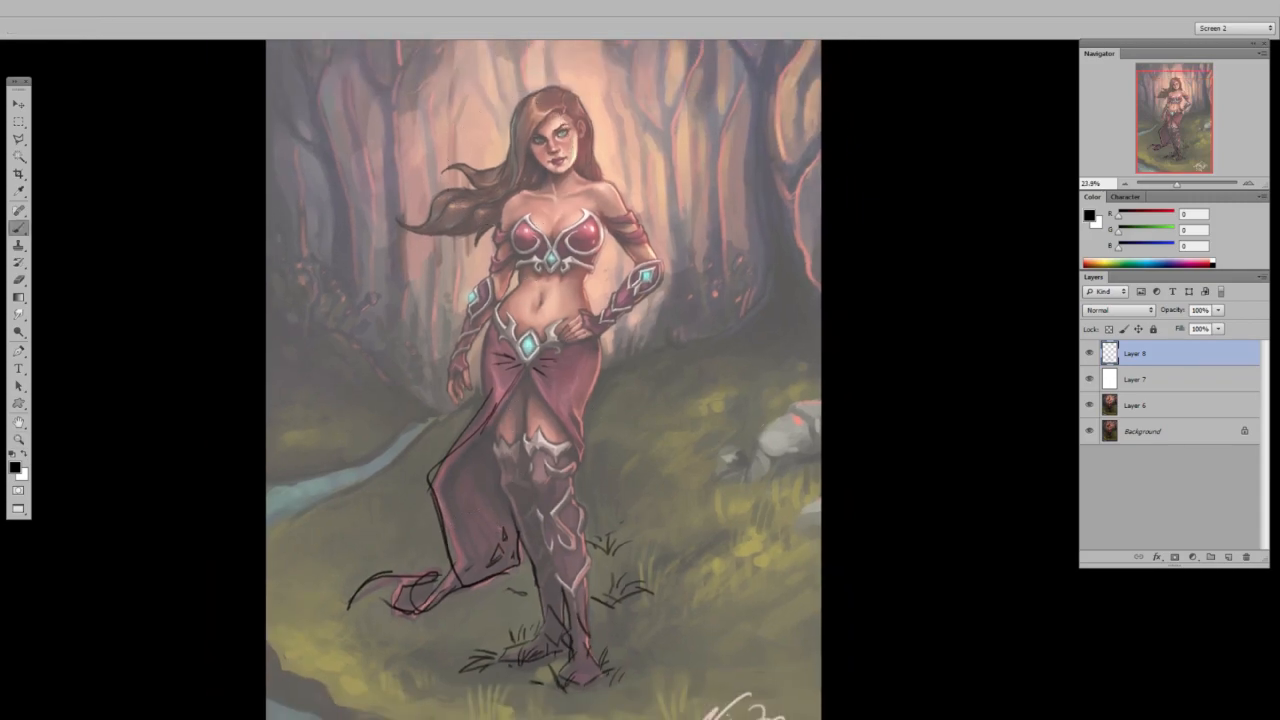
{"action": "mouse_move", "coordinate": [658, 609]}
{"action": "left_mouse_down"}
{"action": "mouse_move", "coordinate": [694, 551]}
{"action": "mouse_move", "coordinate": [696, 449]}
{"action": "mouse_move", "coordinate": [697, 686]}
{"action": "mouse_move", "coordinate": [701, 650]}
{"action": "left_mouse_up"}
{"action": "key", "text": "z"}
{"action": "left_click", "coordinate": [757, 472], "text": "alt"}
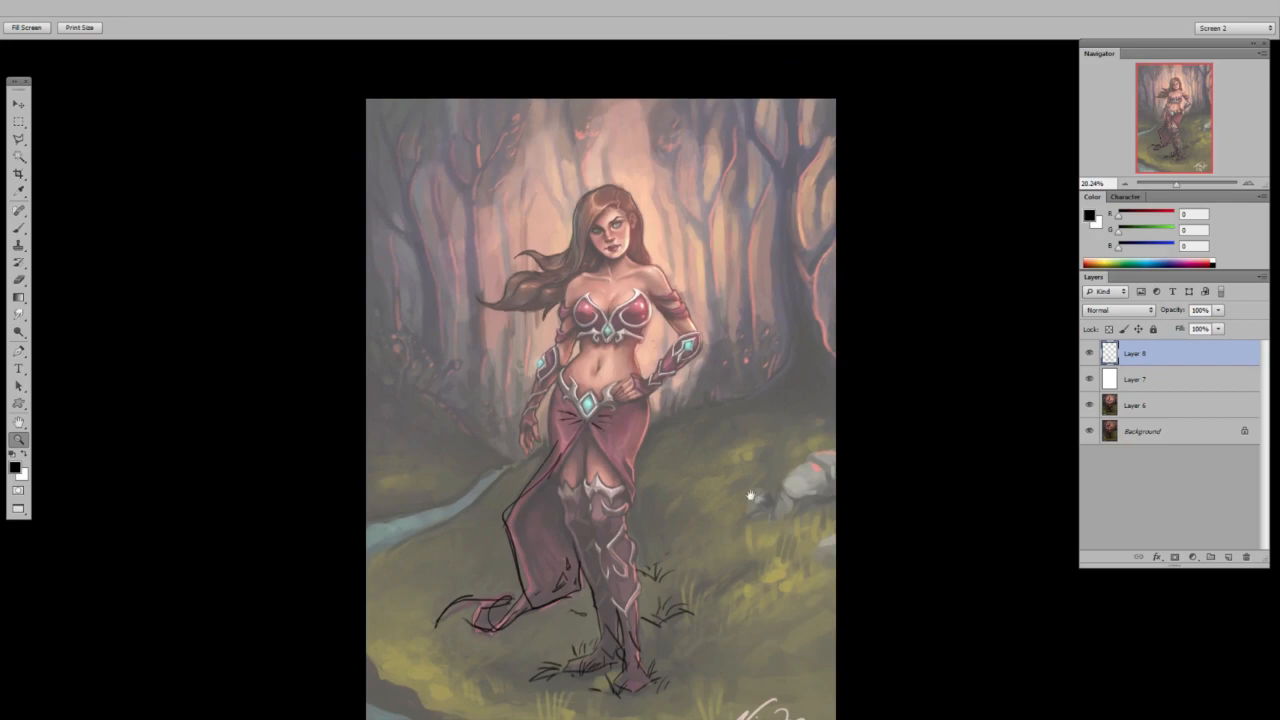
{"action": "left_click_drag", "start_coordinate": [754, 501], "coordinate": [738, 479]}
{"action": "left_click", "coordinate": [1089, 379]}
{"action": "left_click_drag", "start_coordinate": [636, 466], "coordinate": [644, 454]}
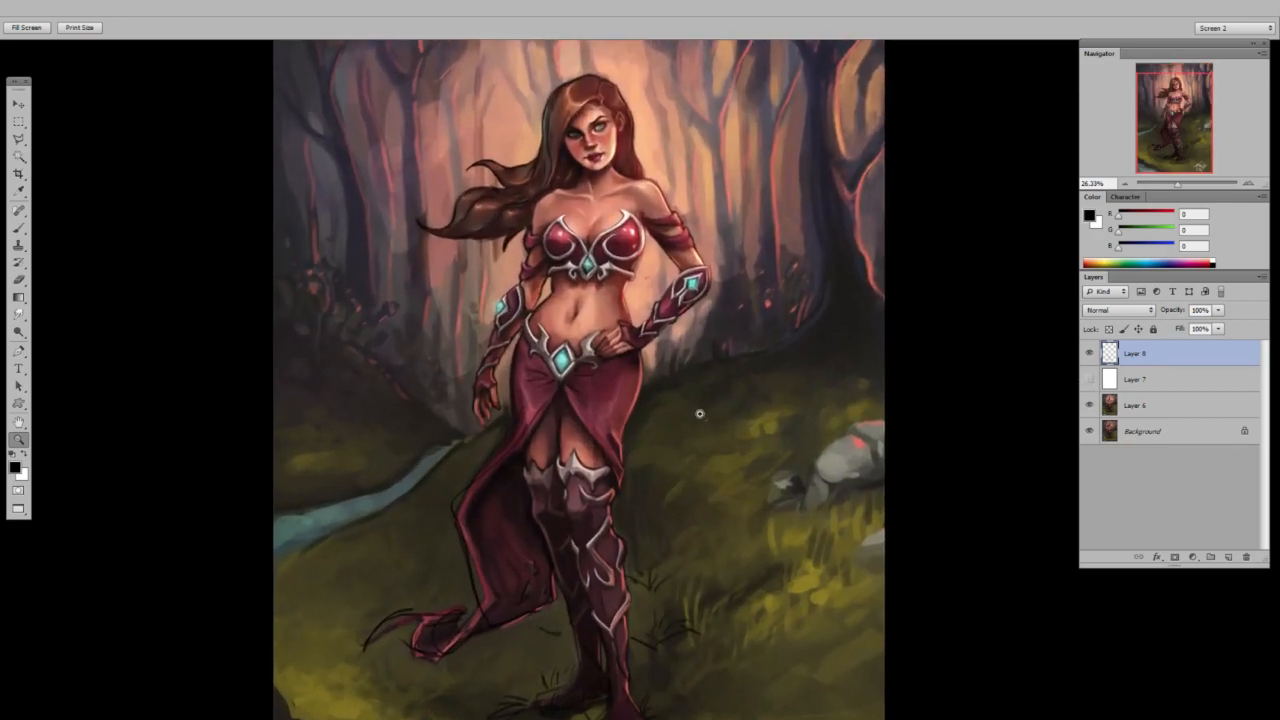
{"action": "left_click_drag", "start_coordinate": [706, 390], "coordinate": [685, 410]}
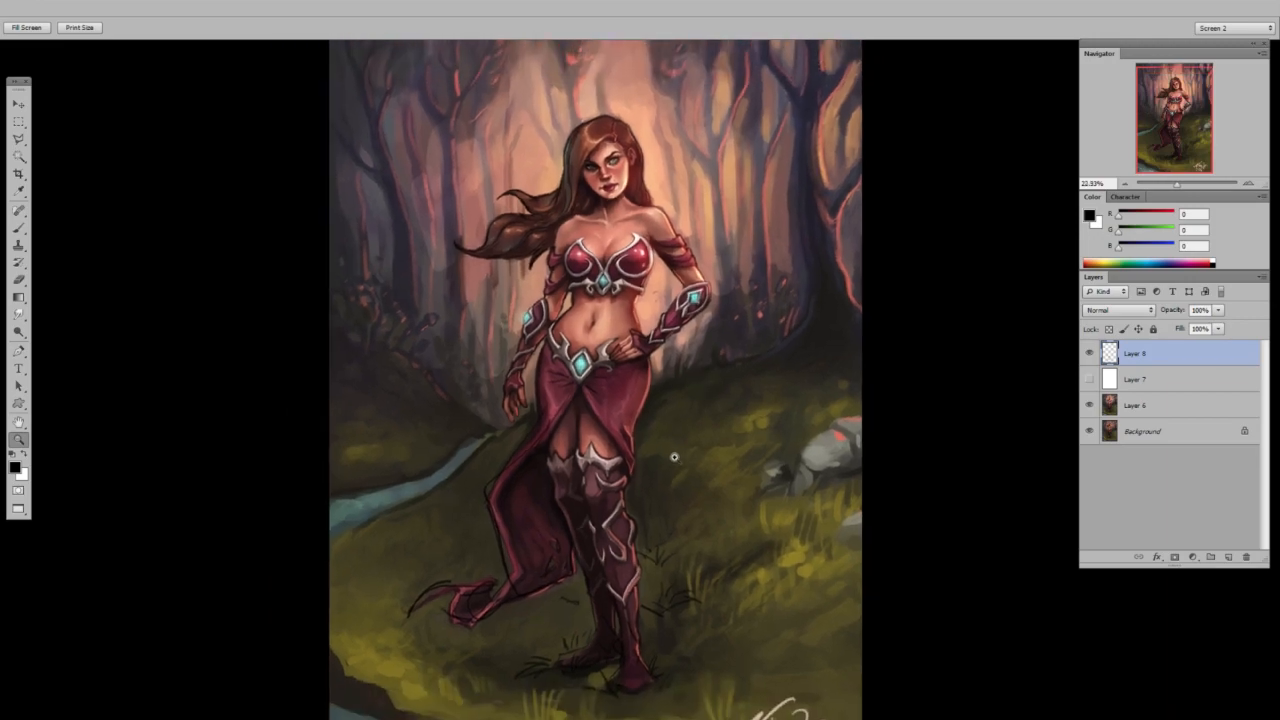
{"action": "mouse_move", "coordinate": [666, 486]}
{"action": "left_mouse_down"}
{"action": "mouse_move", "coordinate": [640, 420]}
{"action": "mouse_move", "coordinate": [640, 374]}
{"action": "mouse_move", "coordinate": [677, 325]}
{"action": "left_mouse_up"}
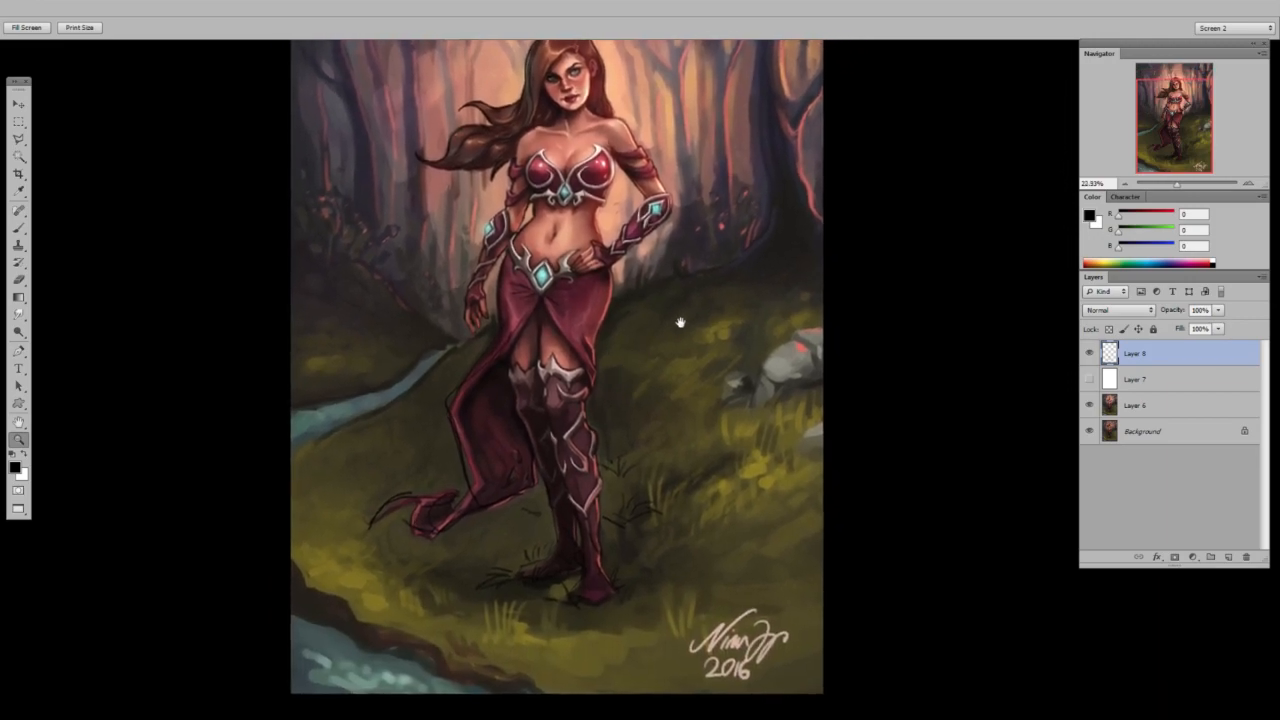